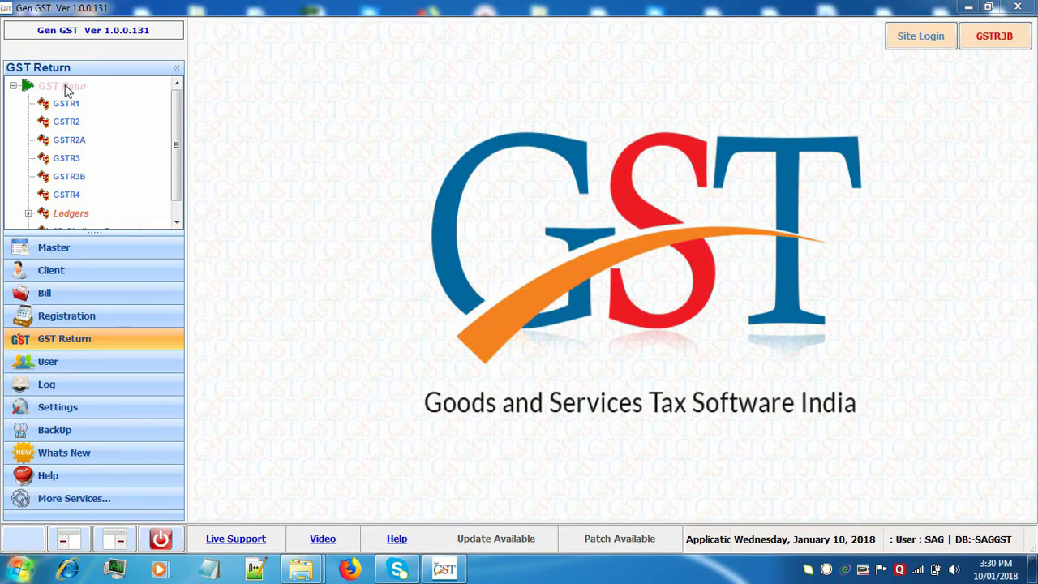
Open the GSTR1 client panel under the GST Return group.
left_click(67, 91)
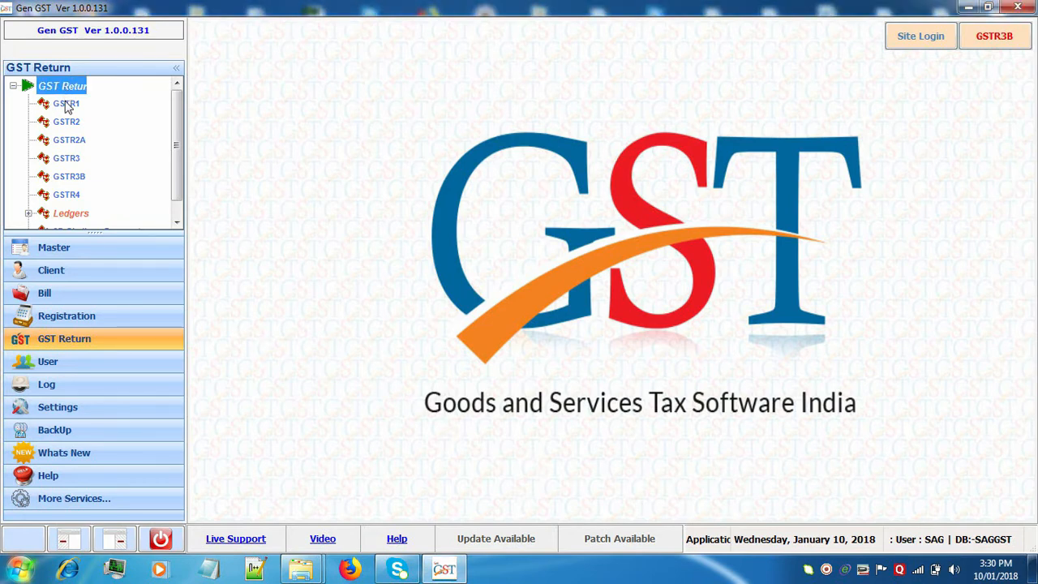
left_click(66, 105)
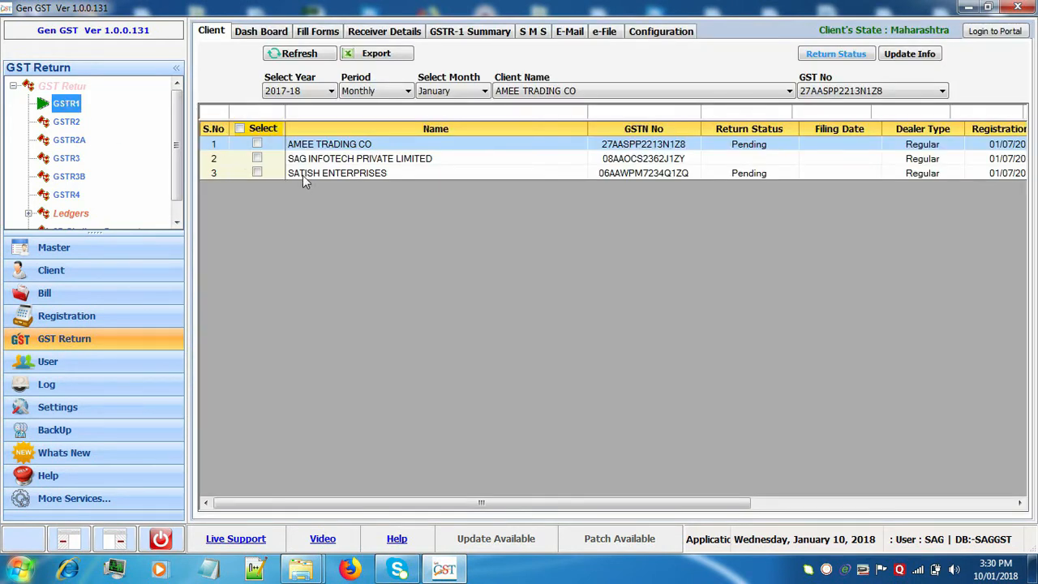
Select SATISH ENTERPRISES with year 2017-18, period Monthly and month January.
left_click(303, 174)
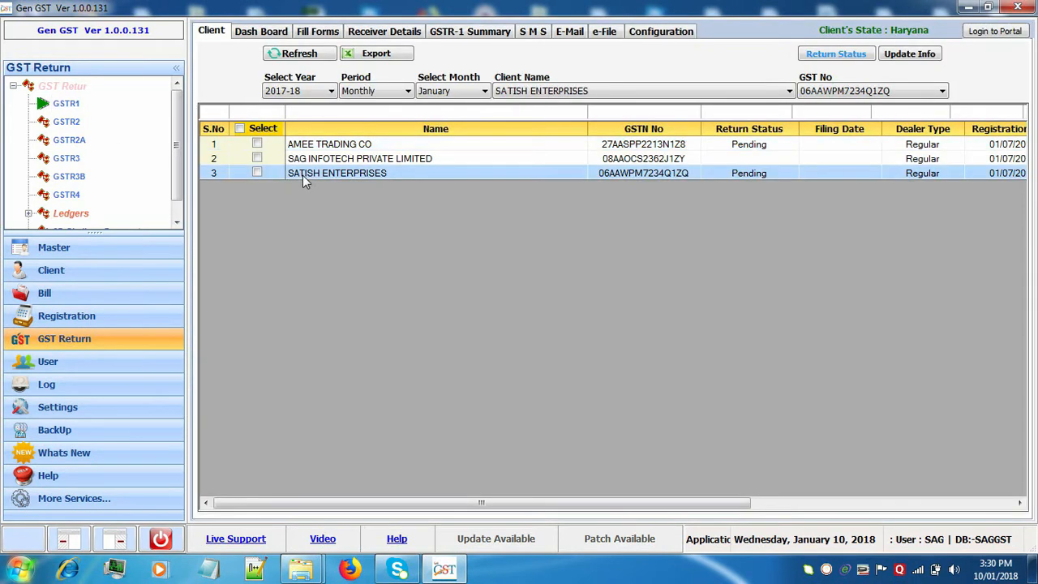
left_click(302, 92)
left_click(305, 104)
left_click(386, 91)
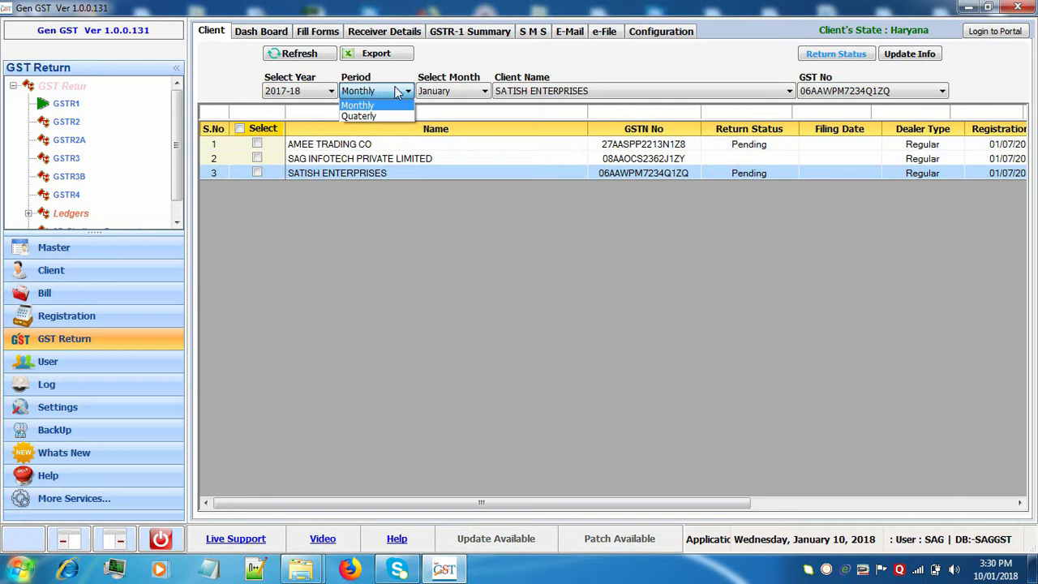
left_click(432, 92)
left_click(431, 93)
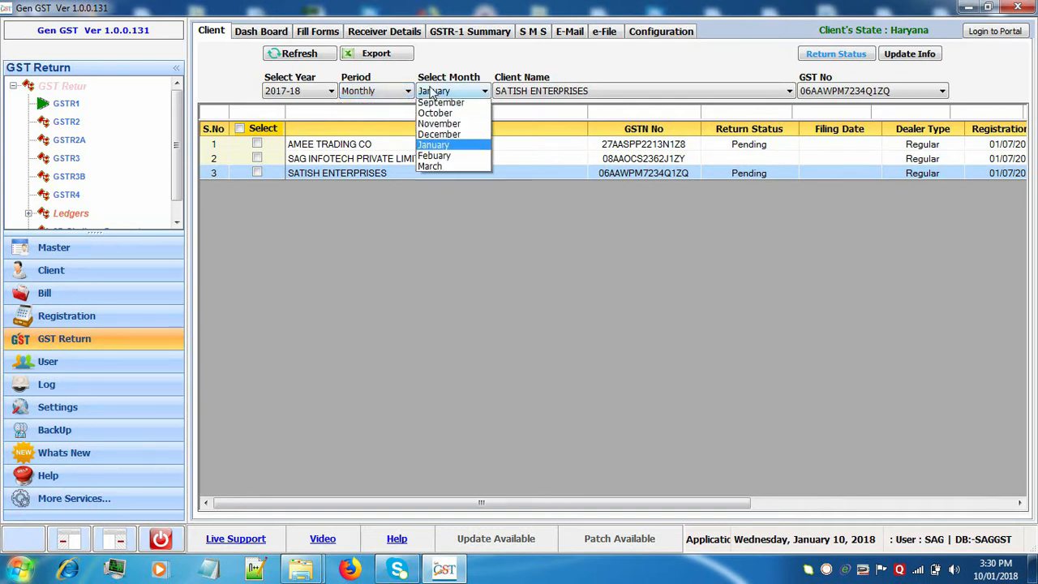
left_click(432, 93)
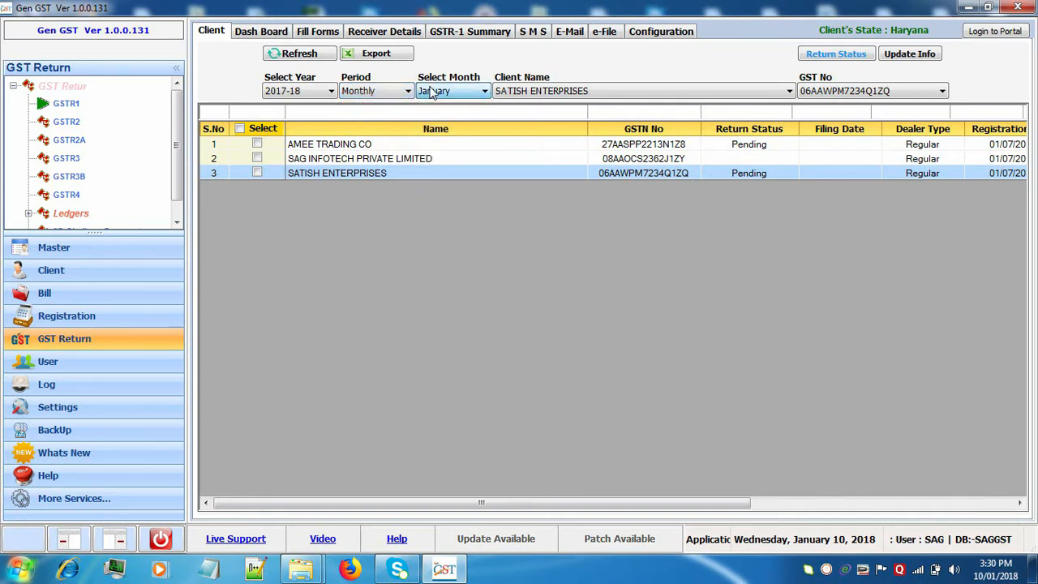
Add a new receiver in the Short entry format from Receiver Details.
left_click(351, 31)
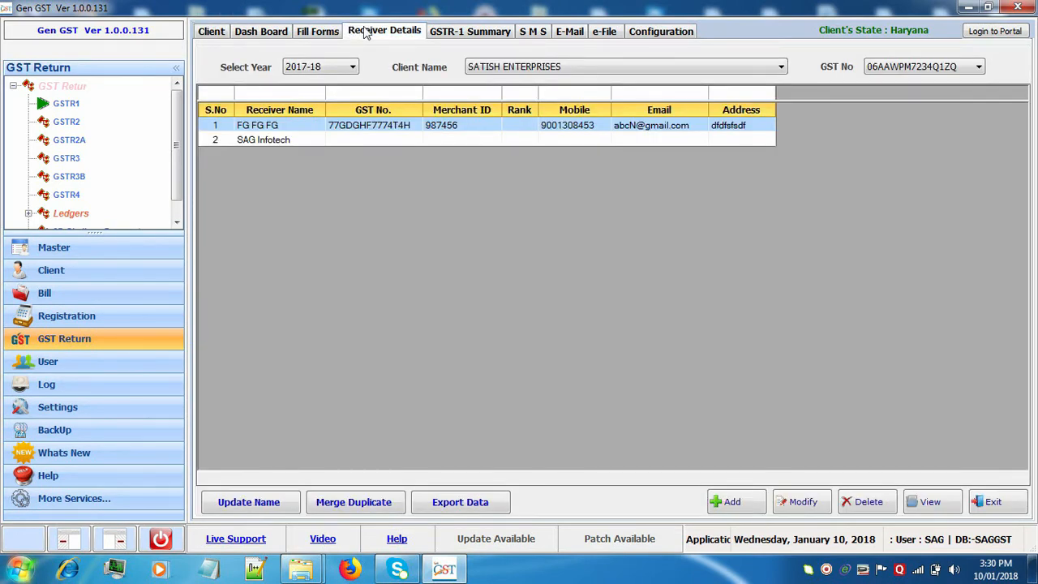
left_click(729, 503)
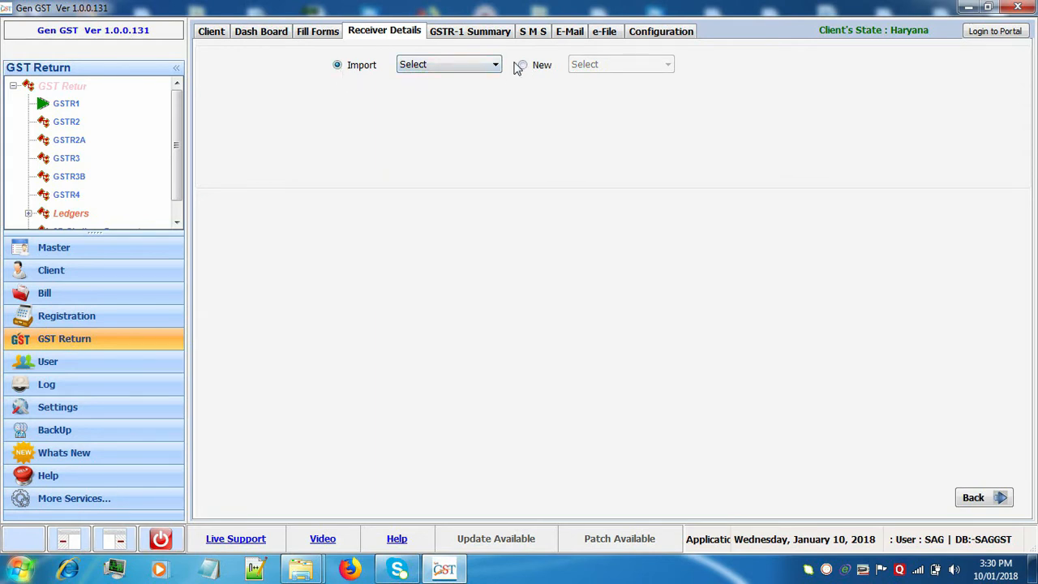
left_click(491, 73)
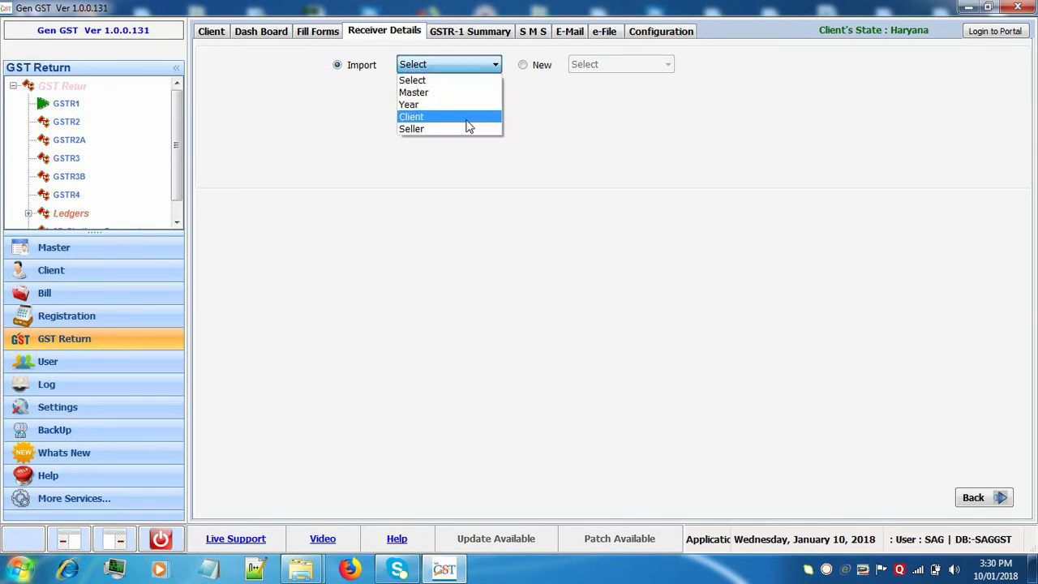
left_click(522, 67)
left_click(523, 67)
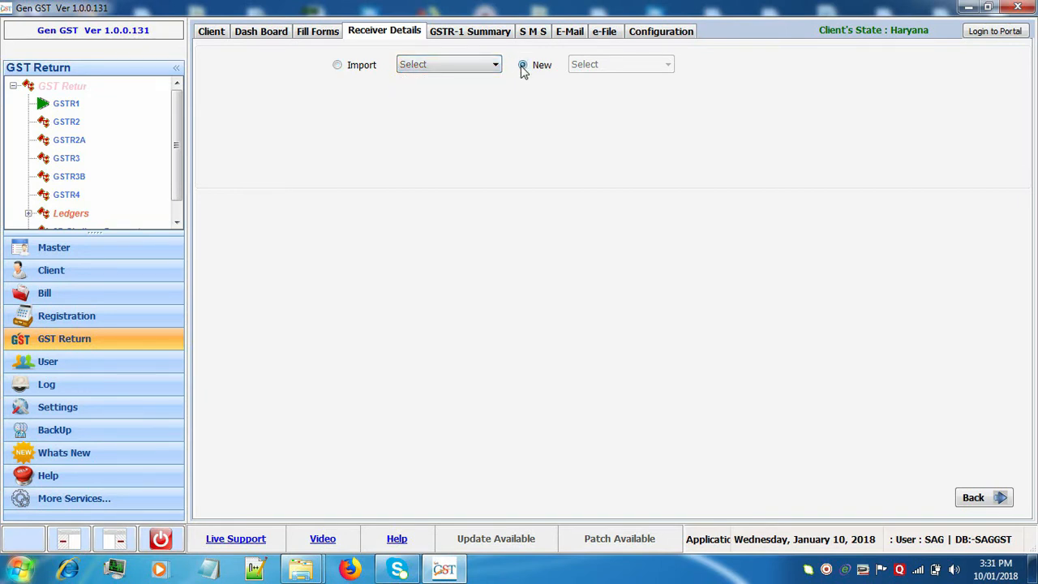
left_click(576, 65)
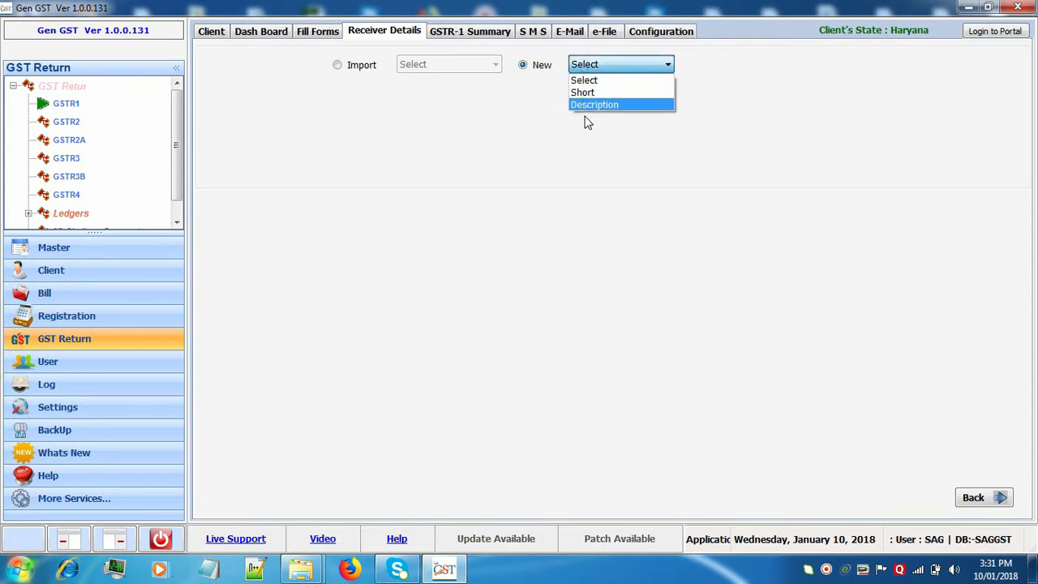
left_click(586, 93)
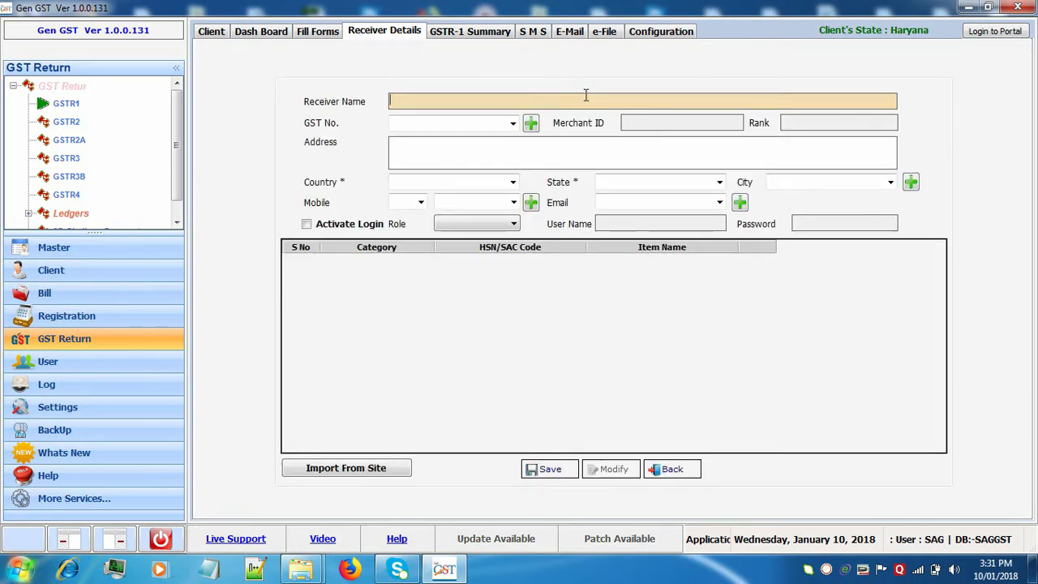
Enter receiver SAG with GST number 77GDGHF7774T4H, country INDIA, mobile code 91 and a saved e-mail.
type("SAG")
left_click(493, 120)
left_click(512, 124)
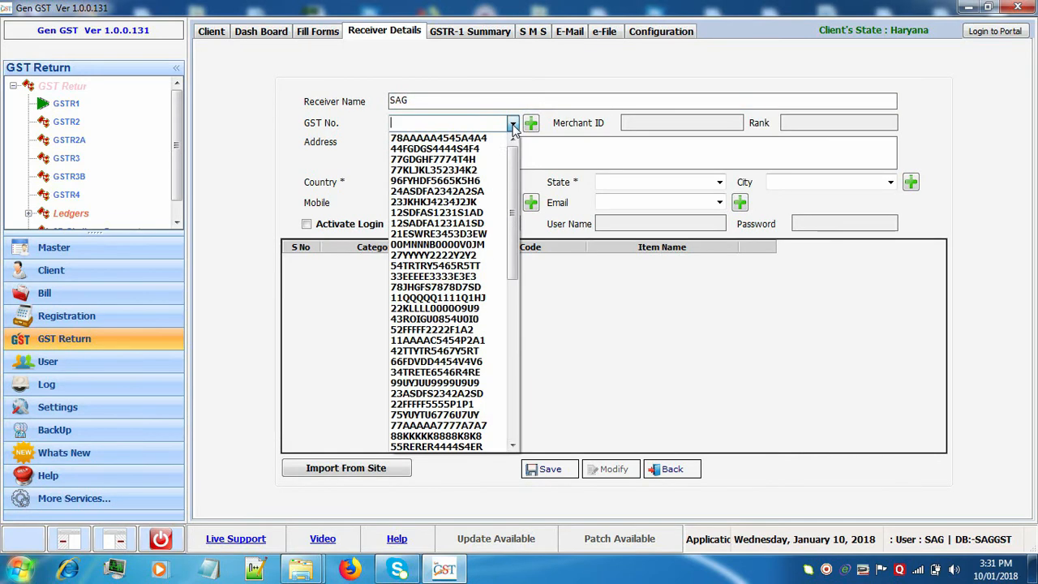
left_click(507, 160)
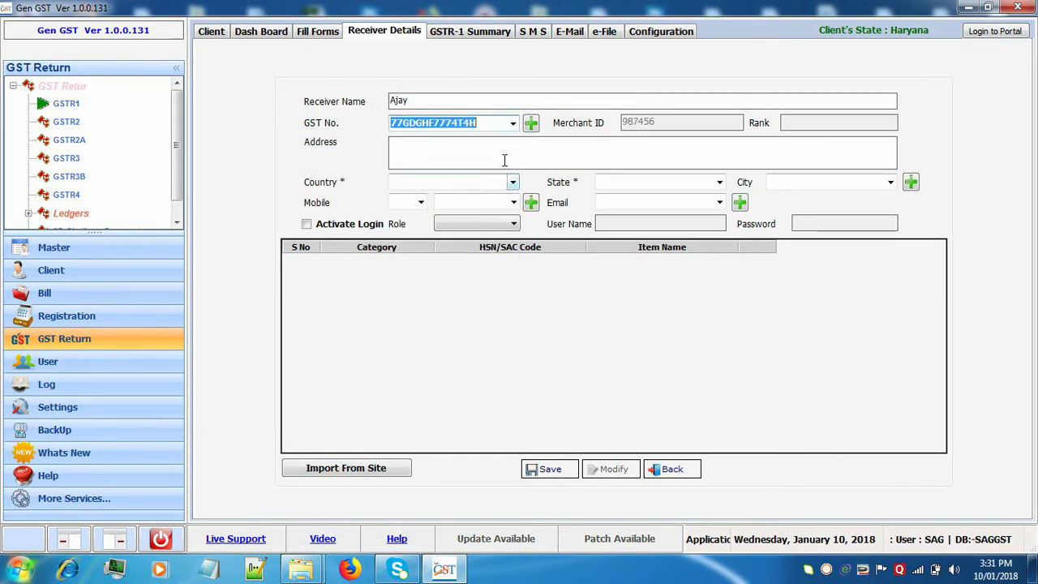
left_click(512, 185)
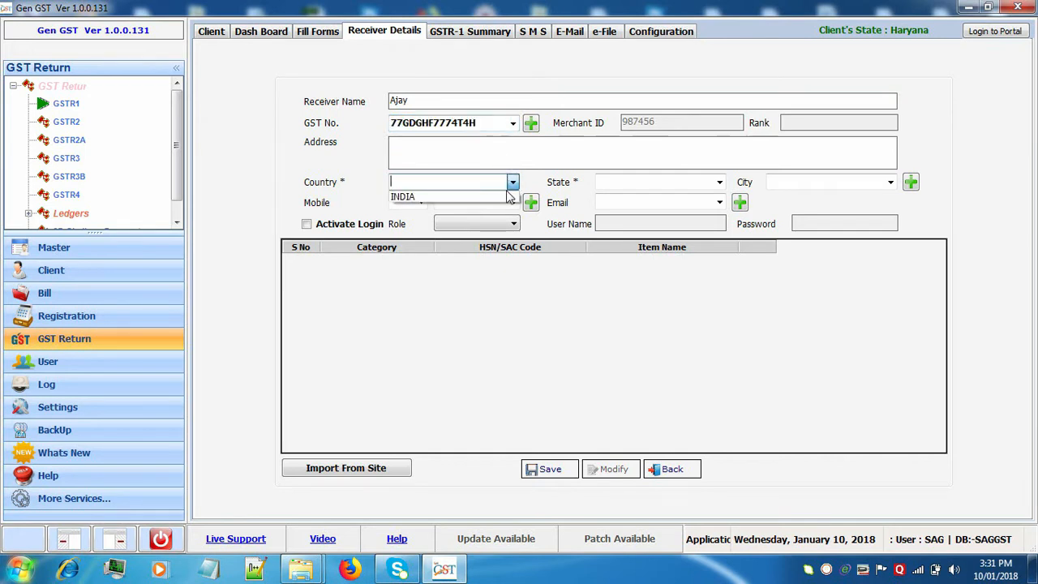
left_click(508, 197)
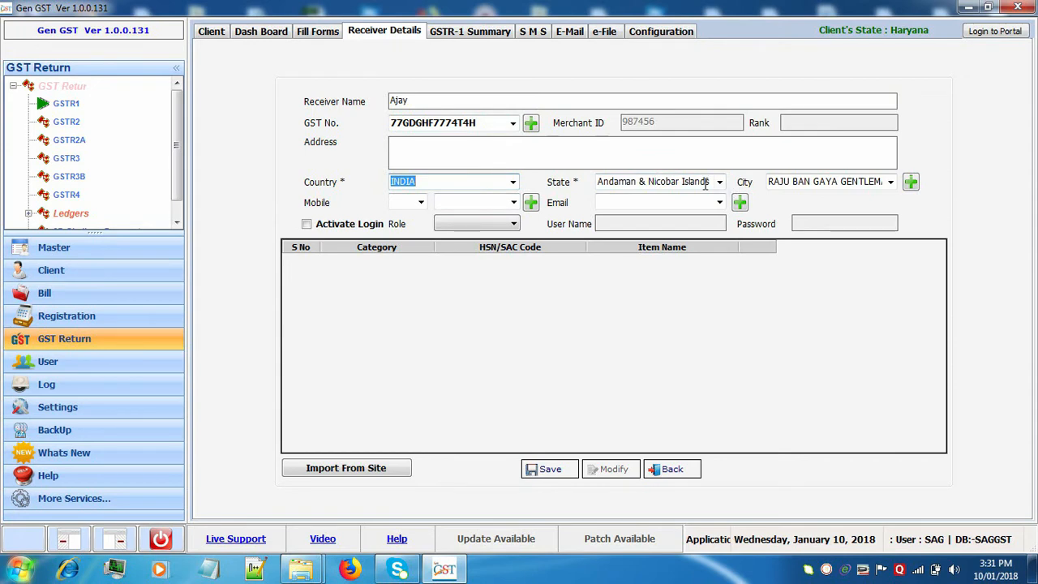
left_click(421, 203)
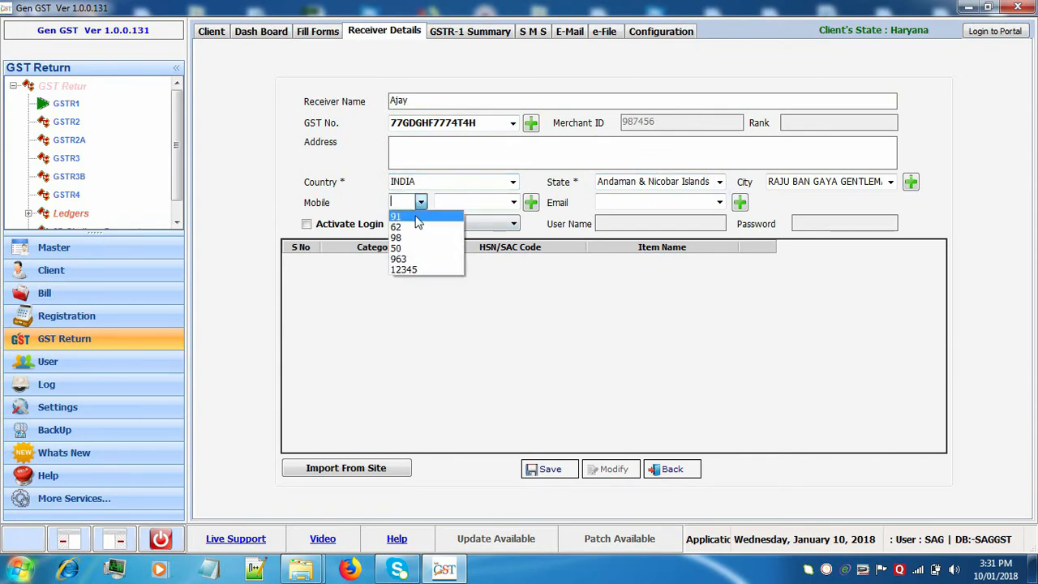
left_click(416, 224)
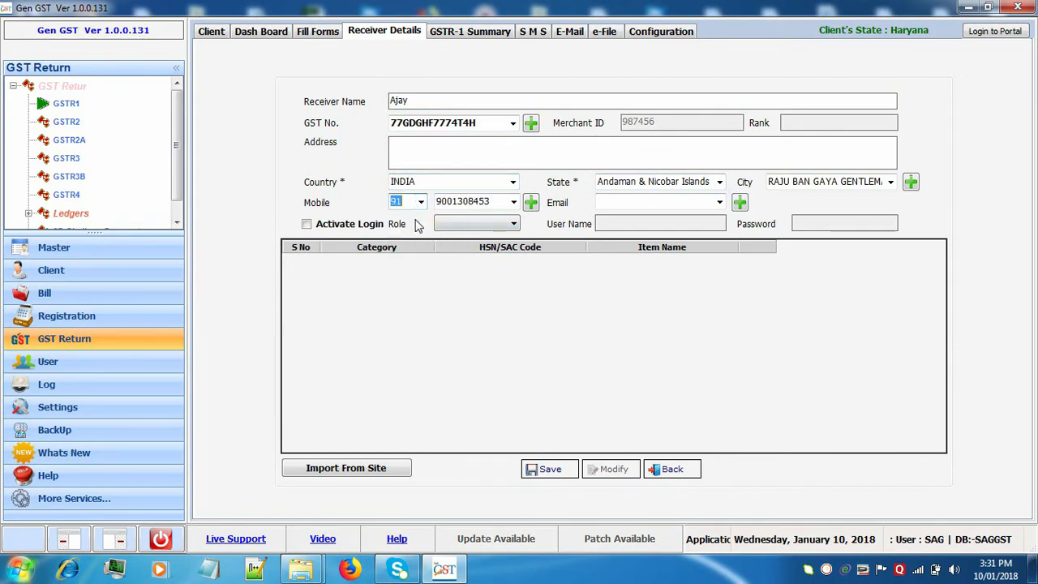
left_click(720, 202)
left_click(690, 280)
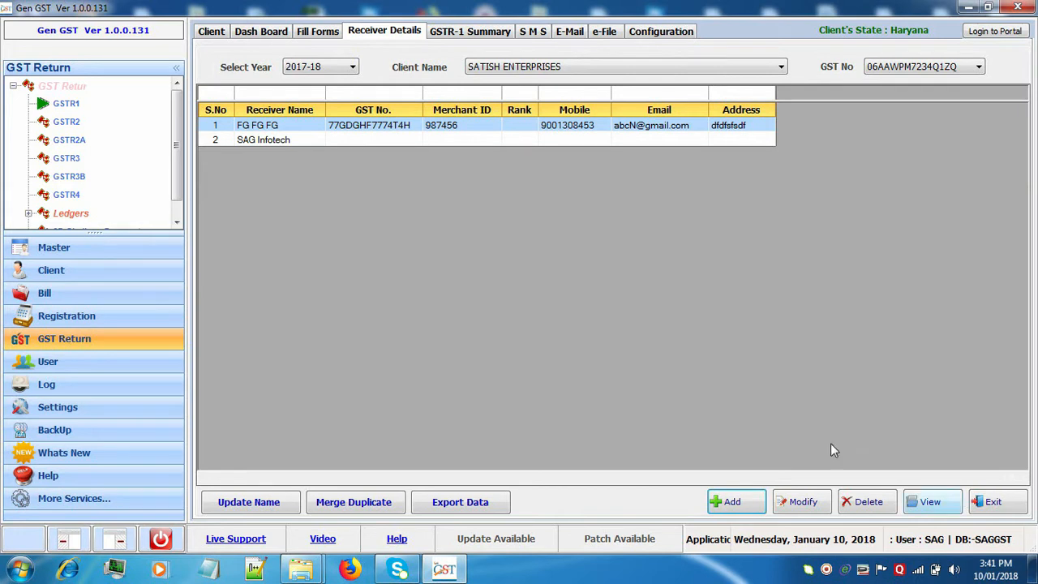
Select the SAG Infotech receiver and show the B2B invoice list under Fill Forms.
left_click(520, 136)
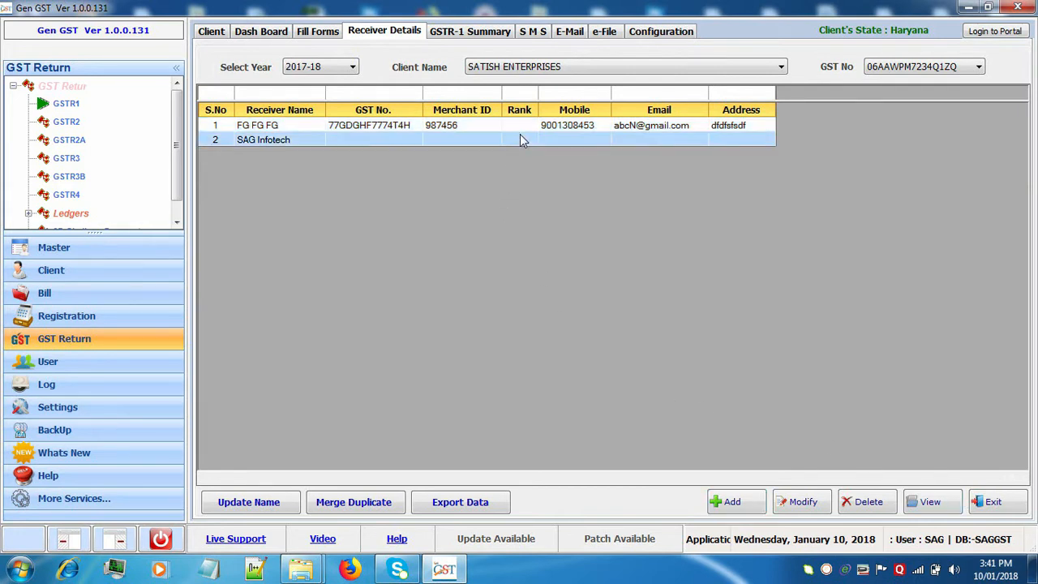
left_click(330, 36)
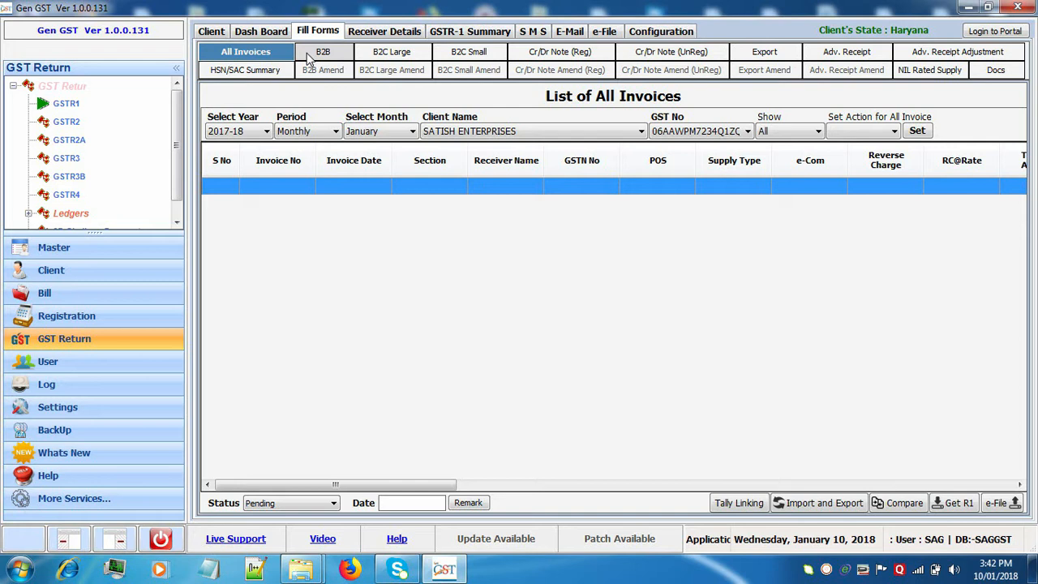
left_click(308, 57)
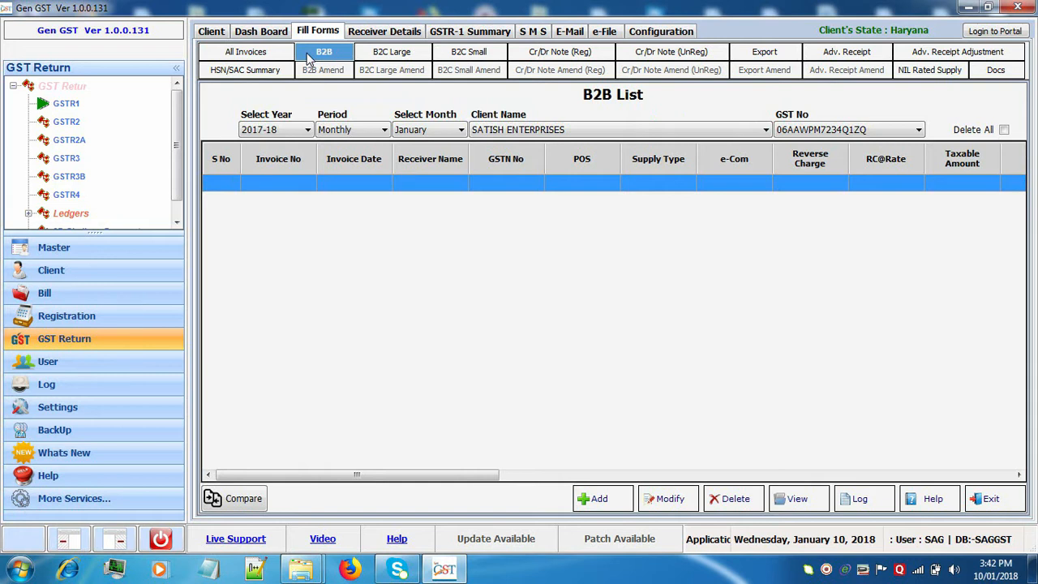
Add a new B2B invoice 0124 for receiver FG FG FG.
left_click(598, 500)
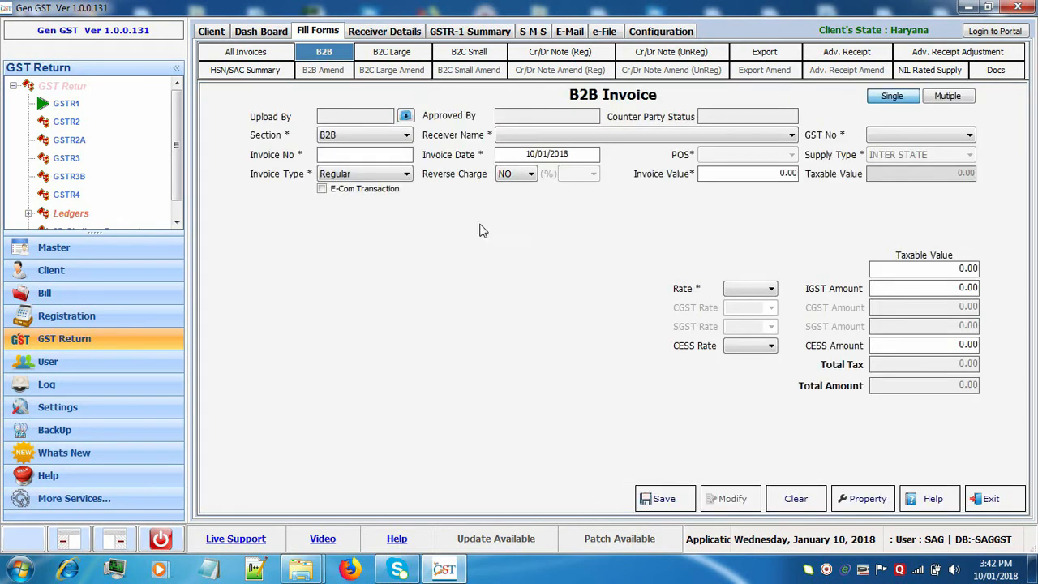
left_click(556, 136)
left_click(554, 151)
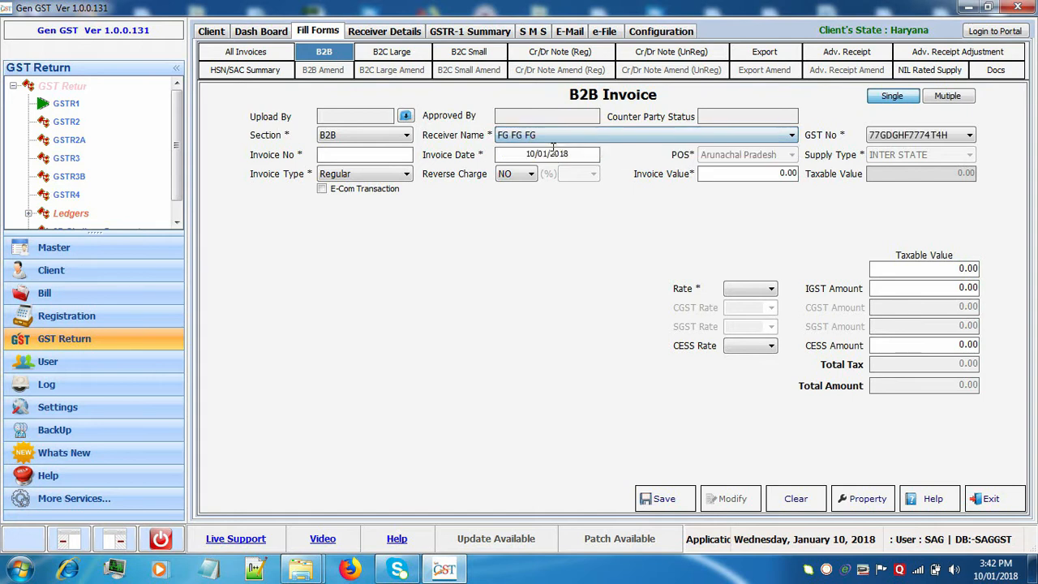
left_click(400, 155)
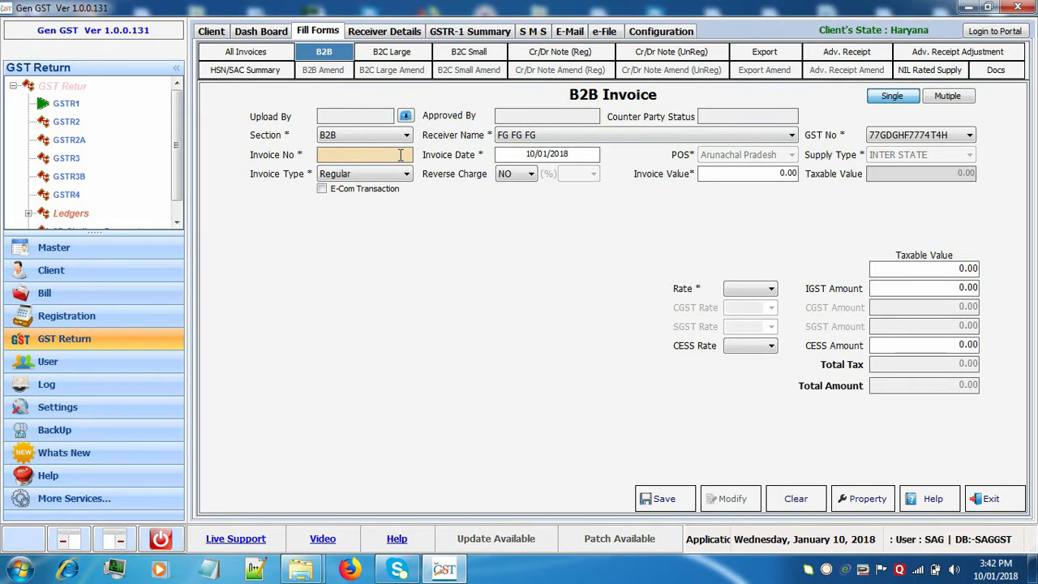
type("0124")
Give the invoice rate 0.25, taxable value 4788 and cess rate 49.00, then switch to multiple-line entry.
left_click(768, 292)
left_click(762, 321)
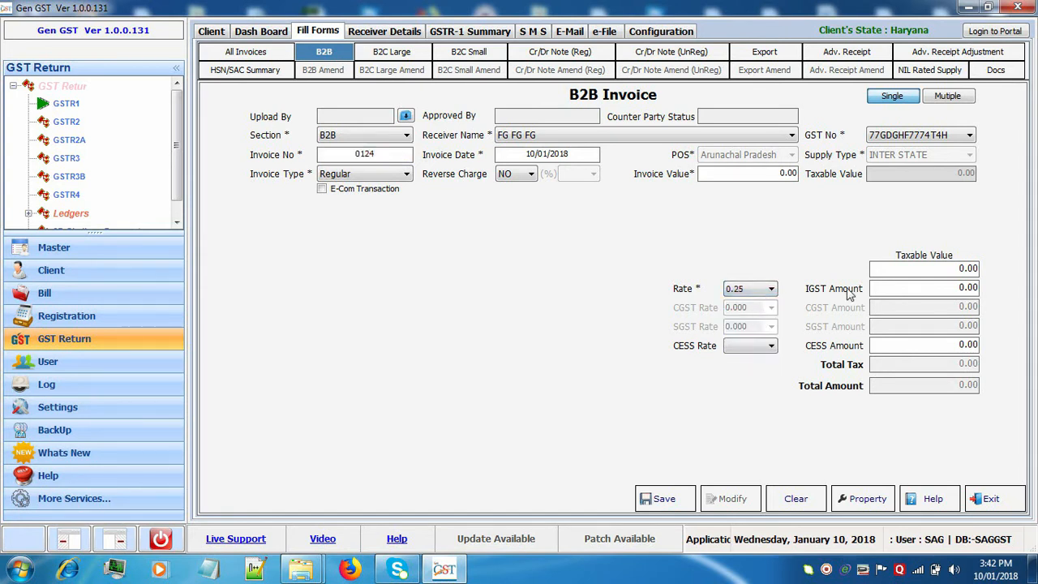
left_click(933, 268)
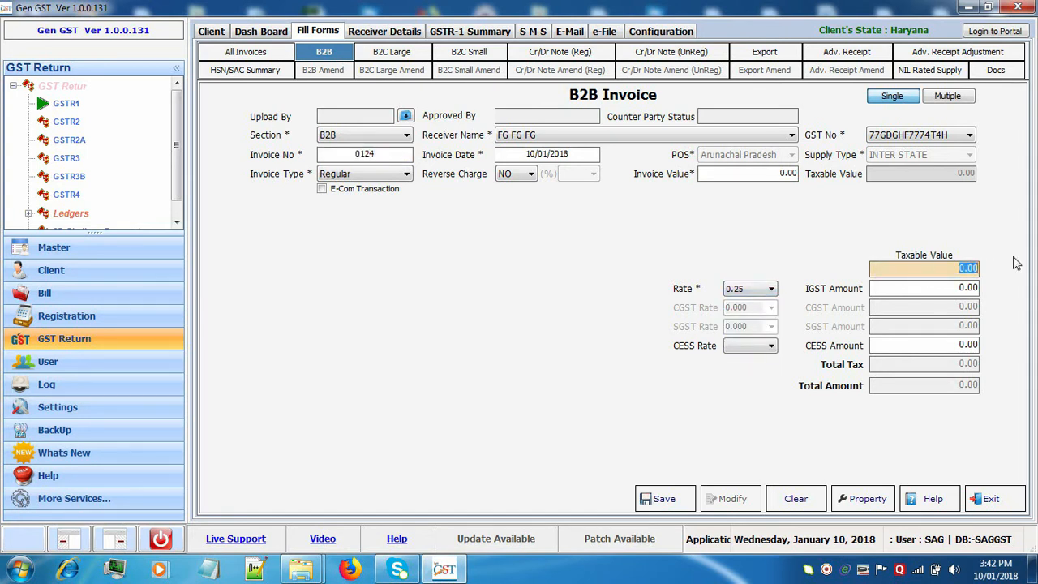
type("4788")
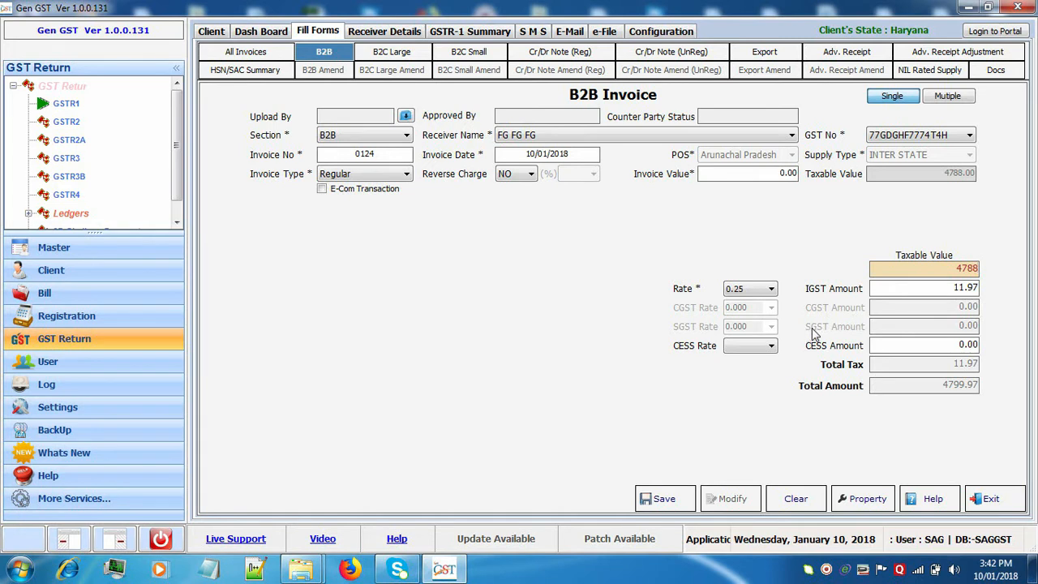
left_click(741, 347)
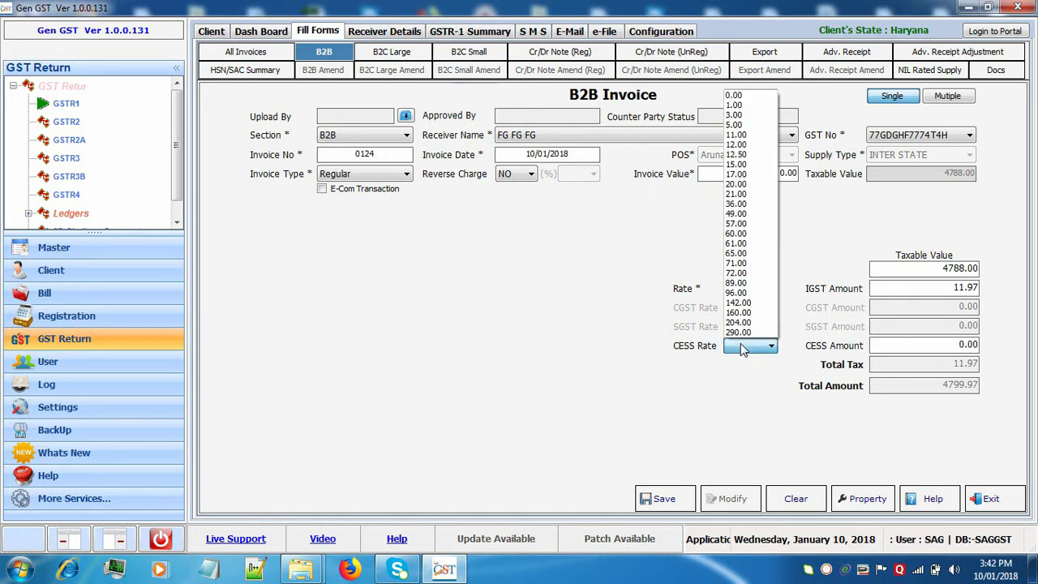
left_click(753, 214)
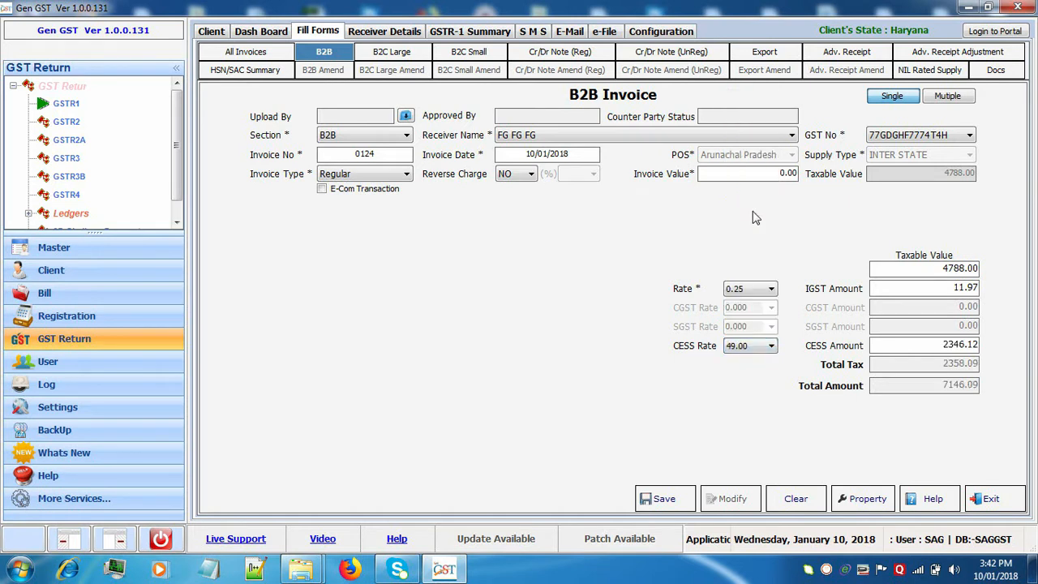
left_click(962, 97)
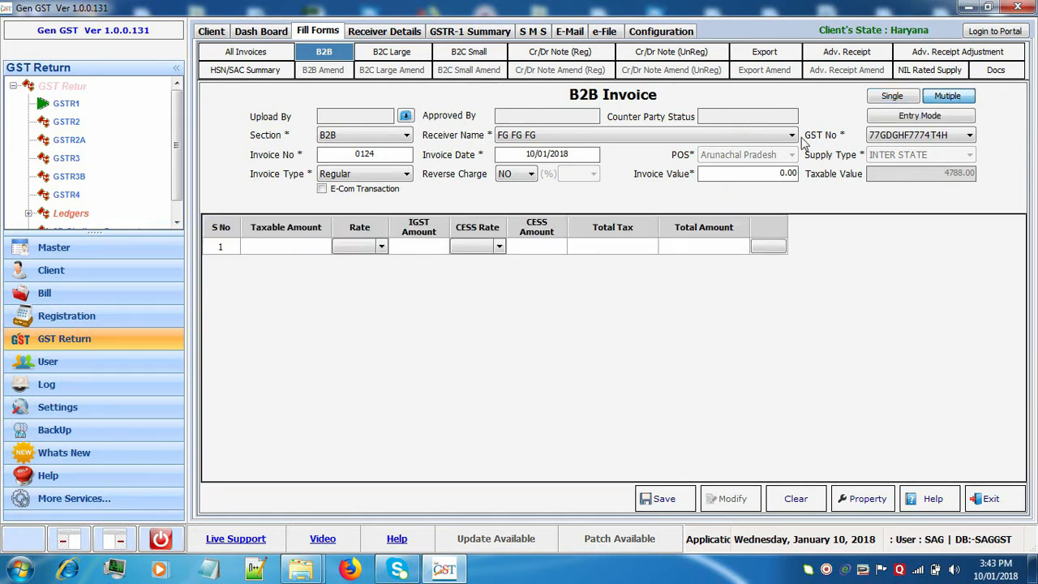
Fill row 1 with taxable amount 4788, tax rate 5.00 and CESS rate 5.00.
left_click(286, 254)
left_click(285, 251)
type("4788")
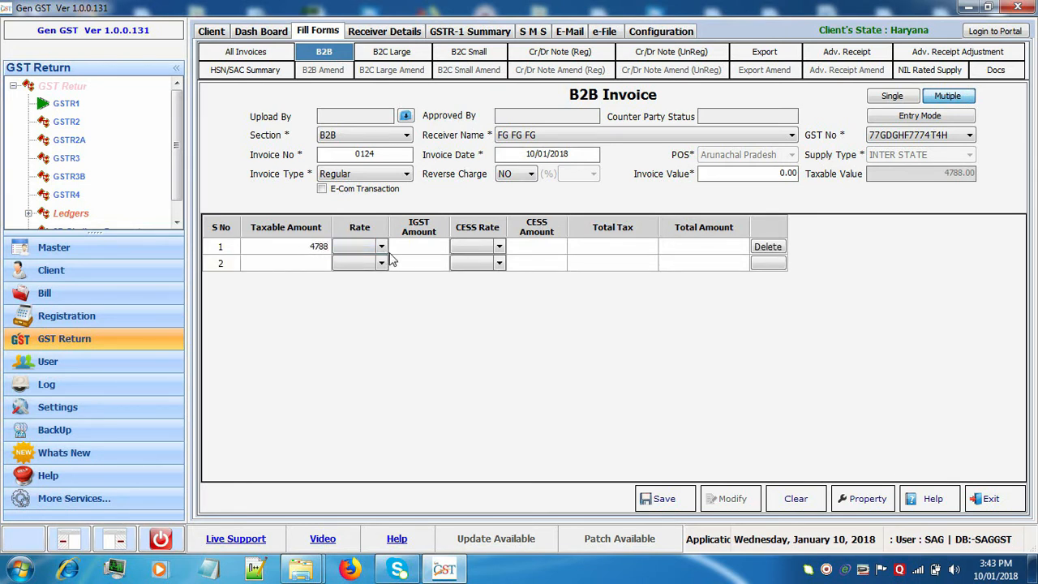
left_click(379, 247)
left_click(380, 247)
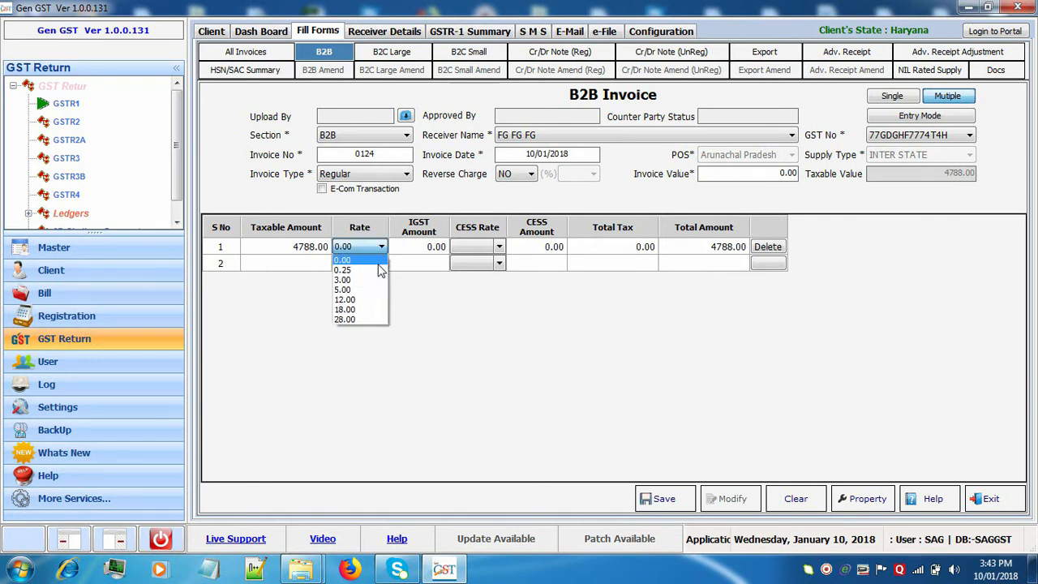
left_click(374, 291)
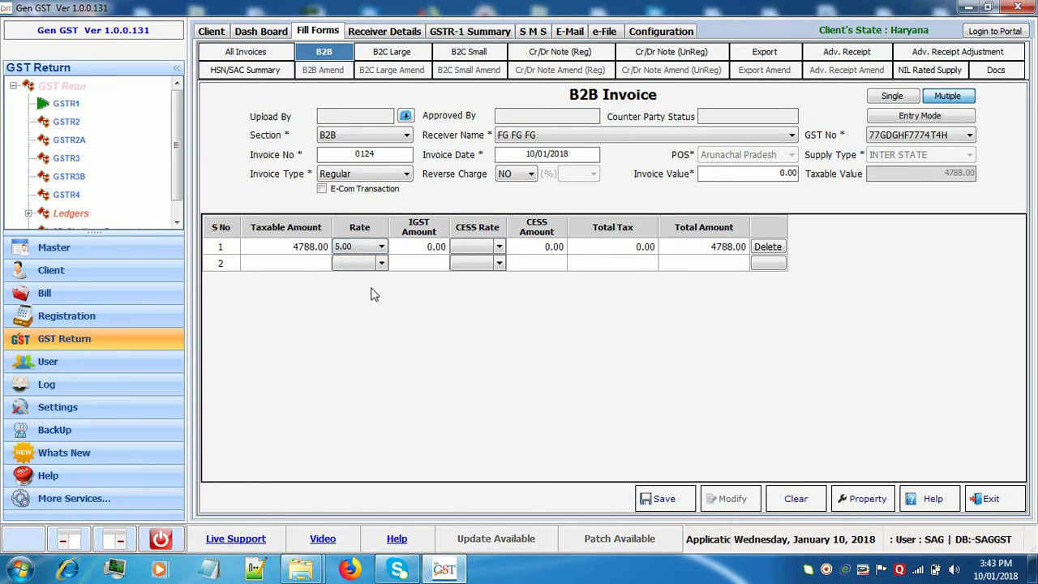
left_click(436, 249)
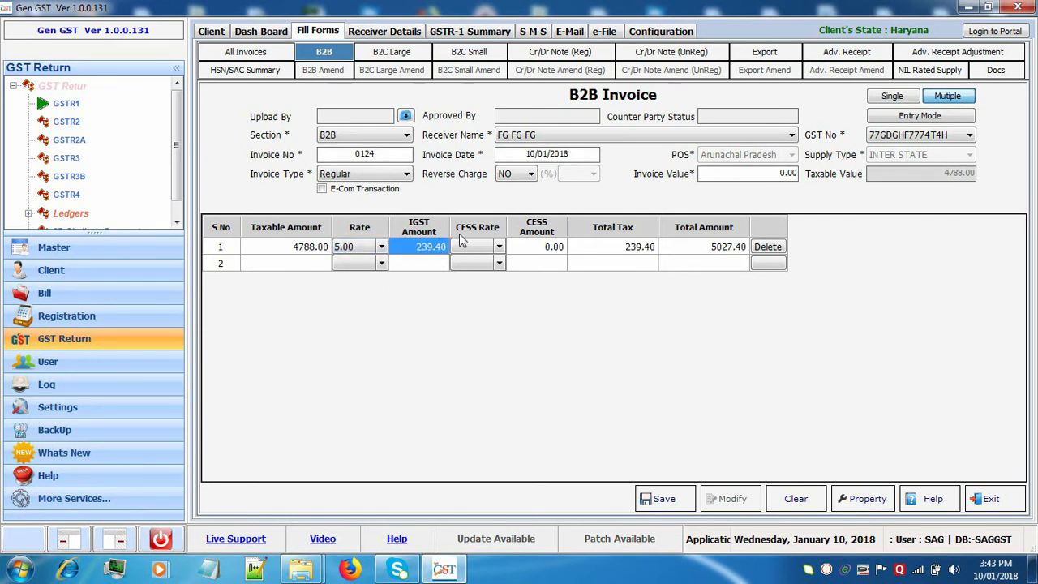
left_click(498, 253)
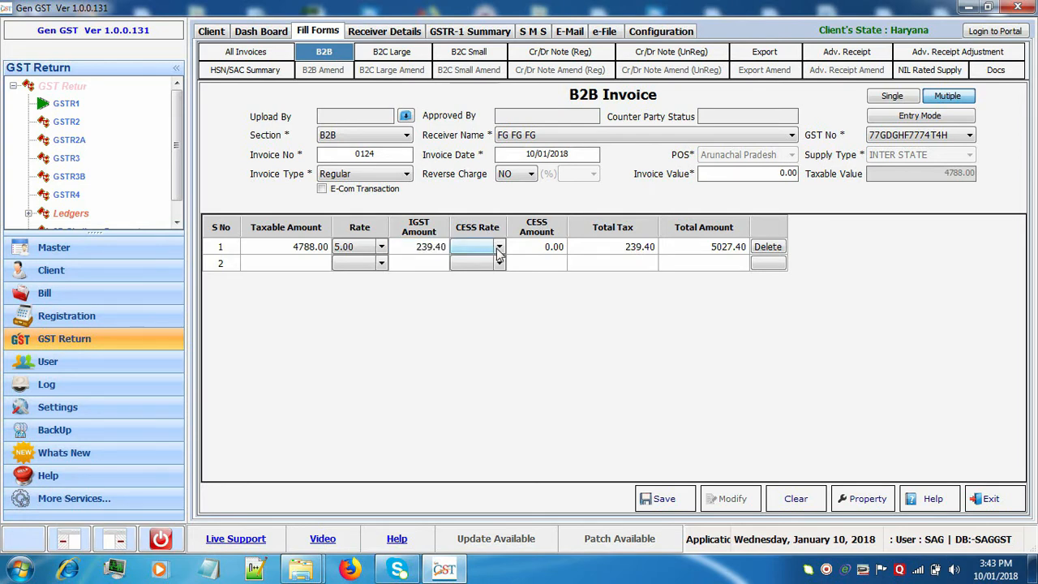
left_click(498, 253)
left_click(499, 247)
left_click(487, 289)
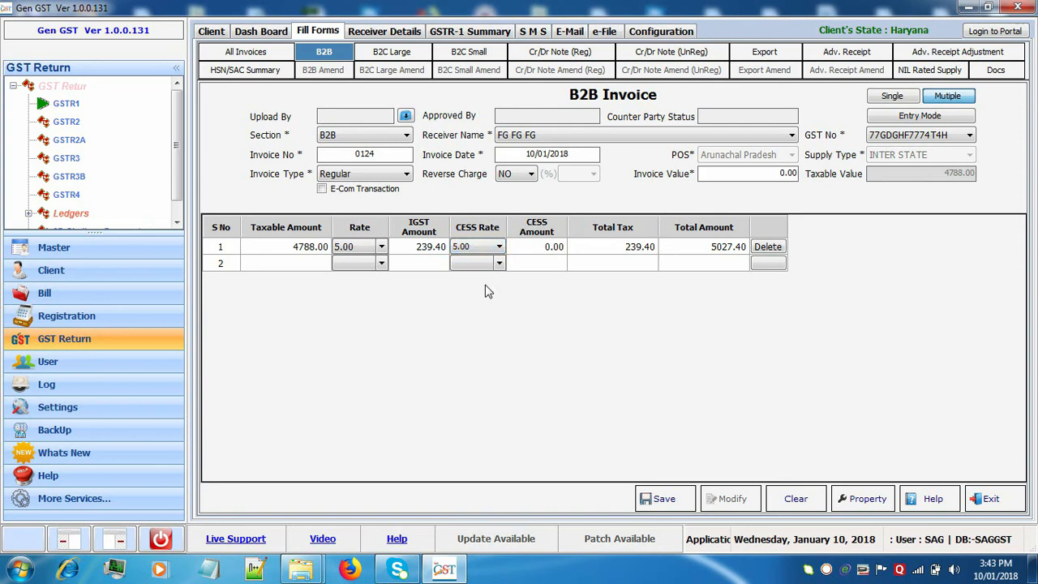
left_click(592, 267)
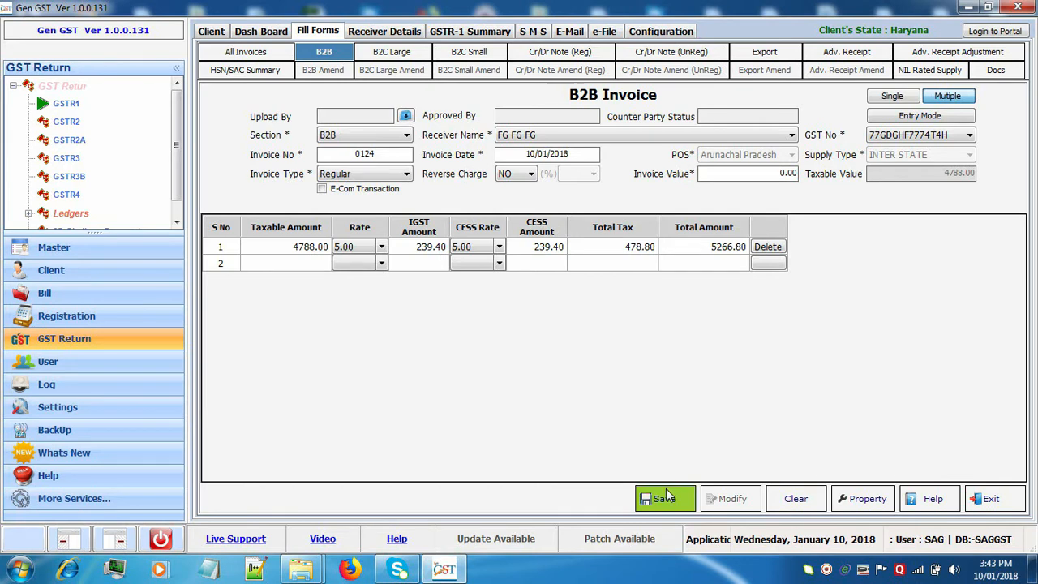
Move from B2C Large to B2C Small and show its invoices bill by bill.
left_click(393, 53)
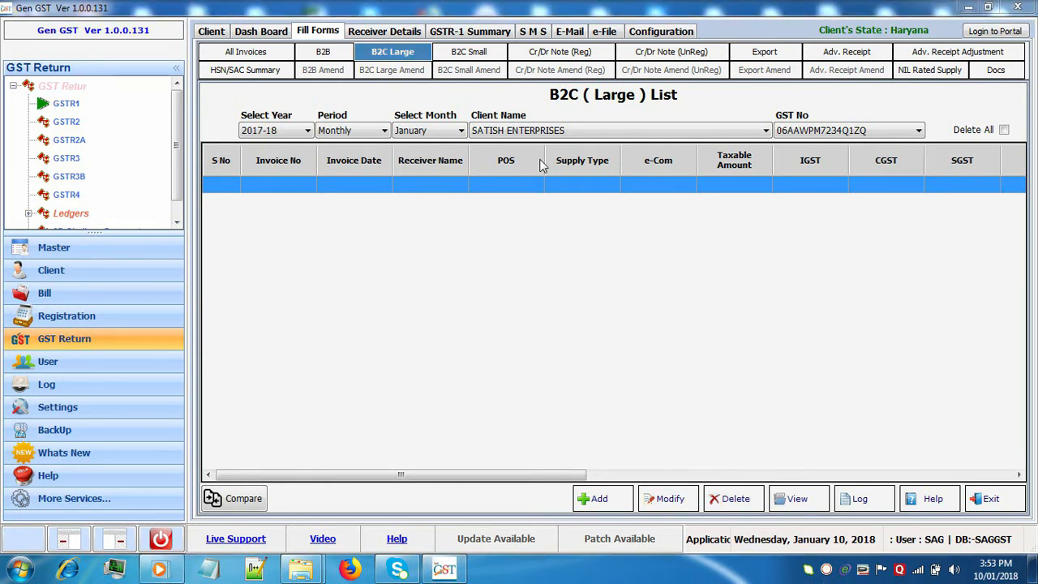
left_click(471, 53)
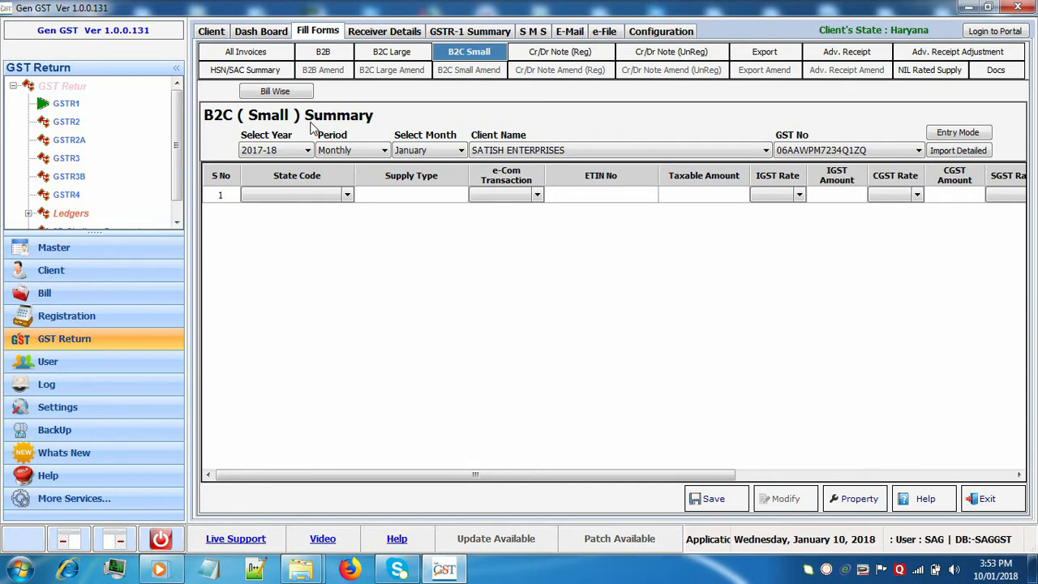
left_click(276, 92)
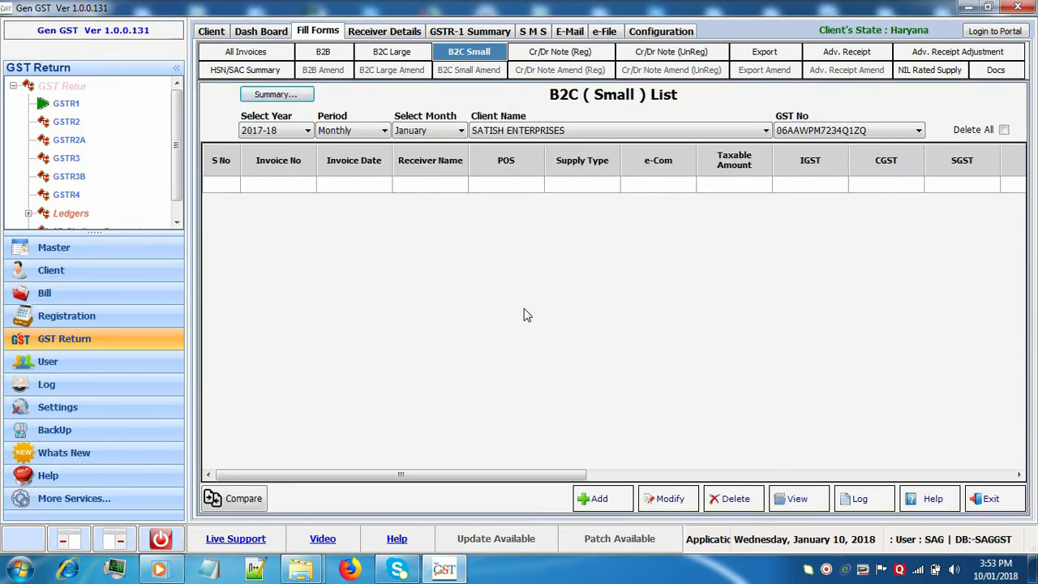
left_click(614, 501)
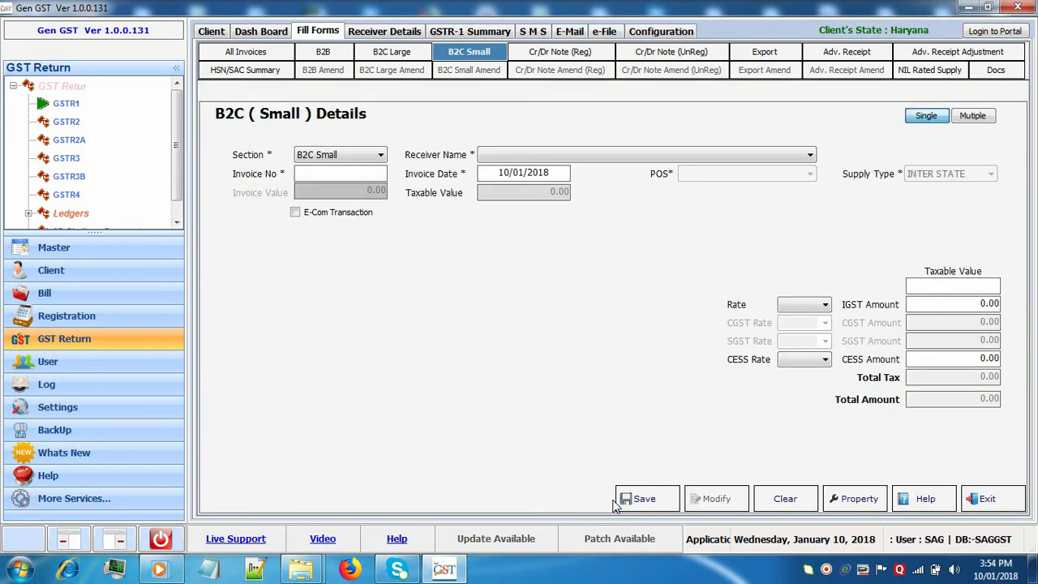
left_click(661, 155)
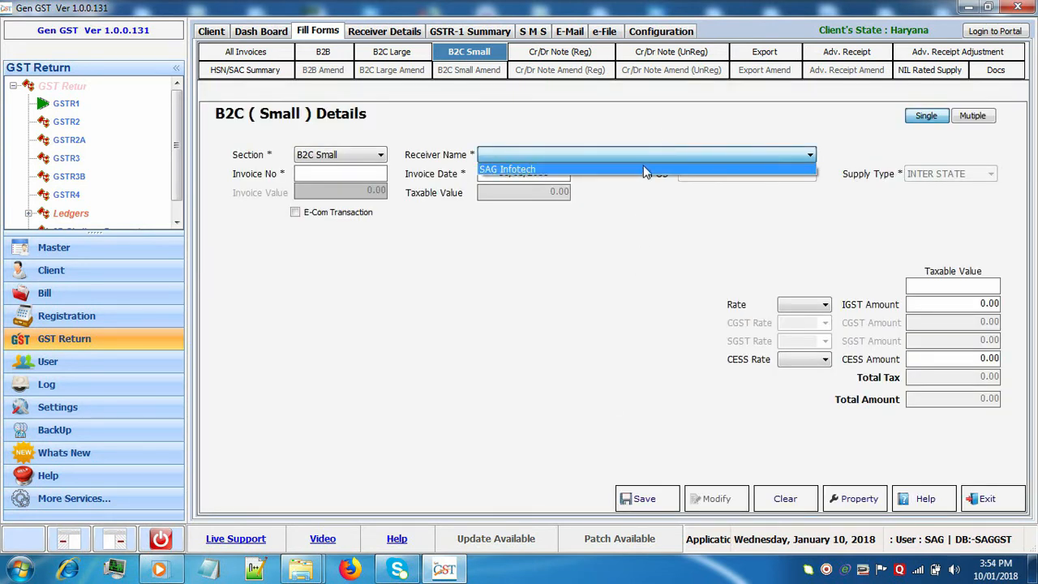
left_click(645, 171)
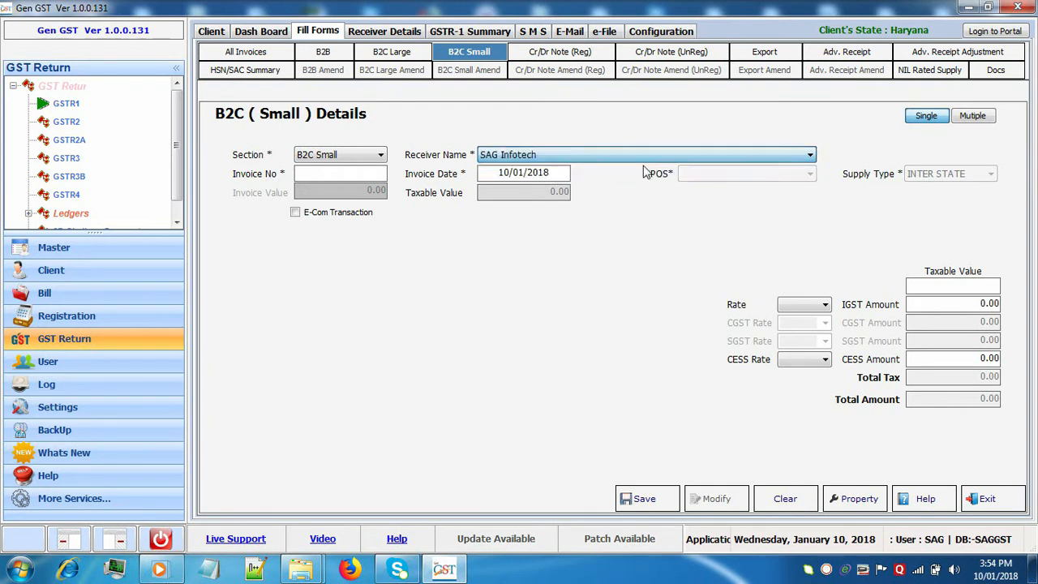
left_click(313, 173)
type("1477")
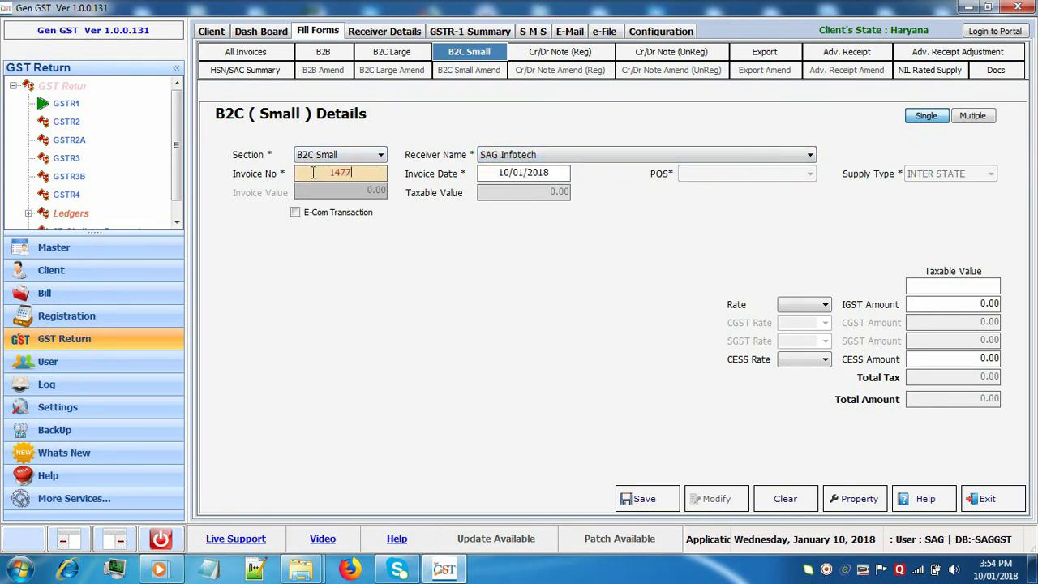
left_click(798, 306)
left_click(791, 357)
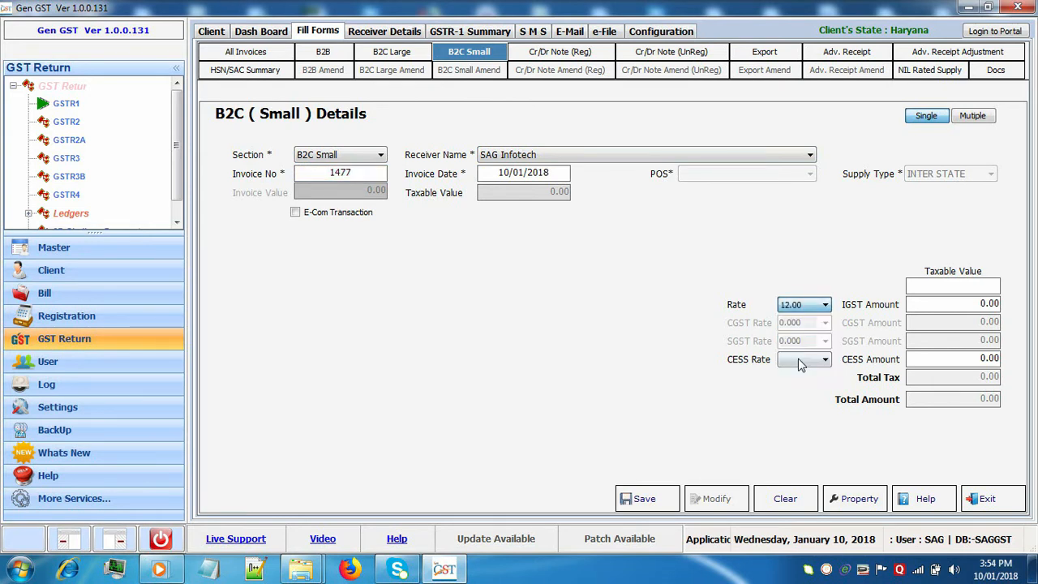
left_click(998, 286)
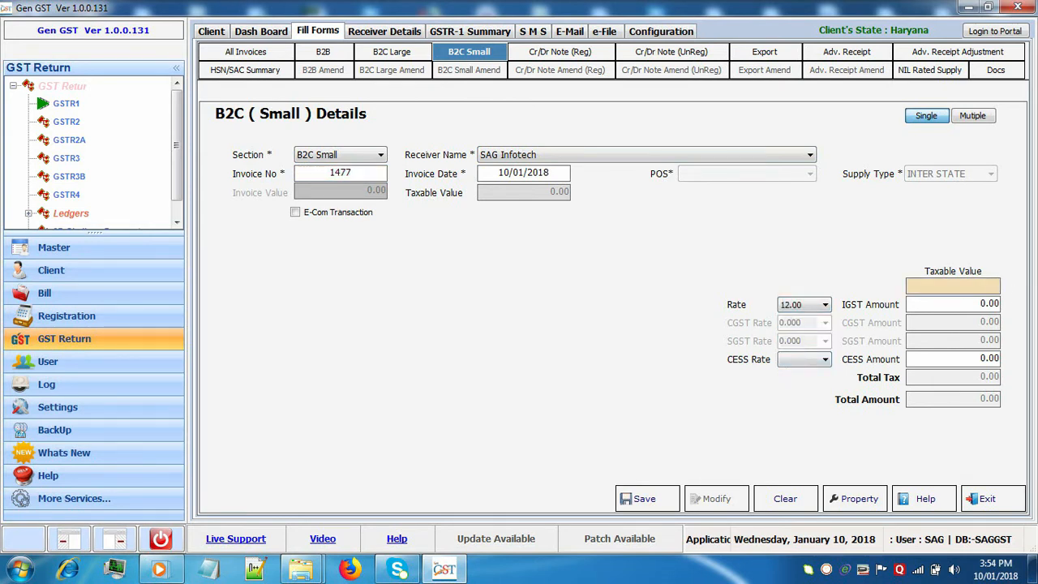
type("4788")
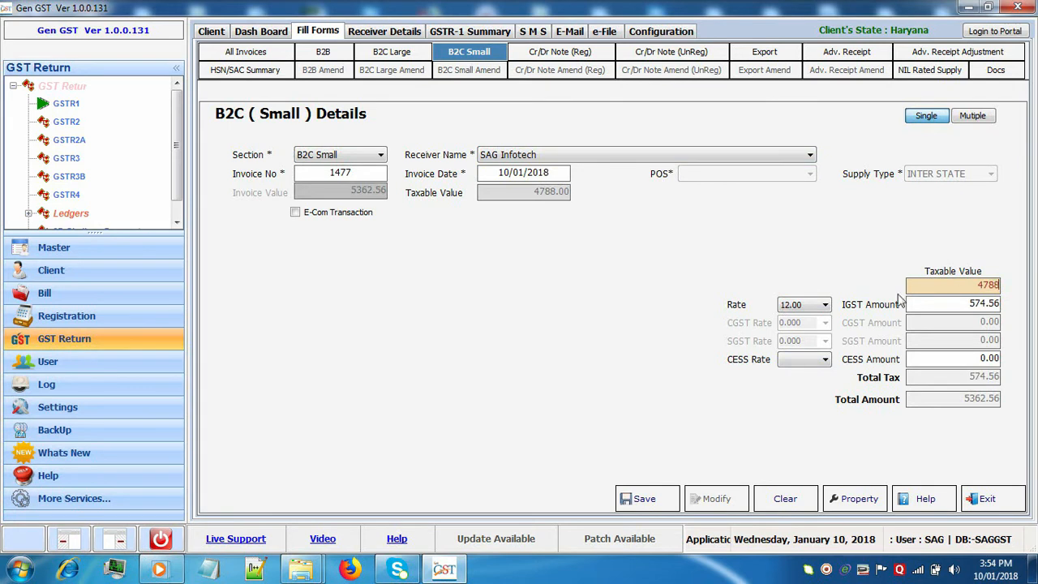
left_click(823, 362)
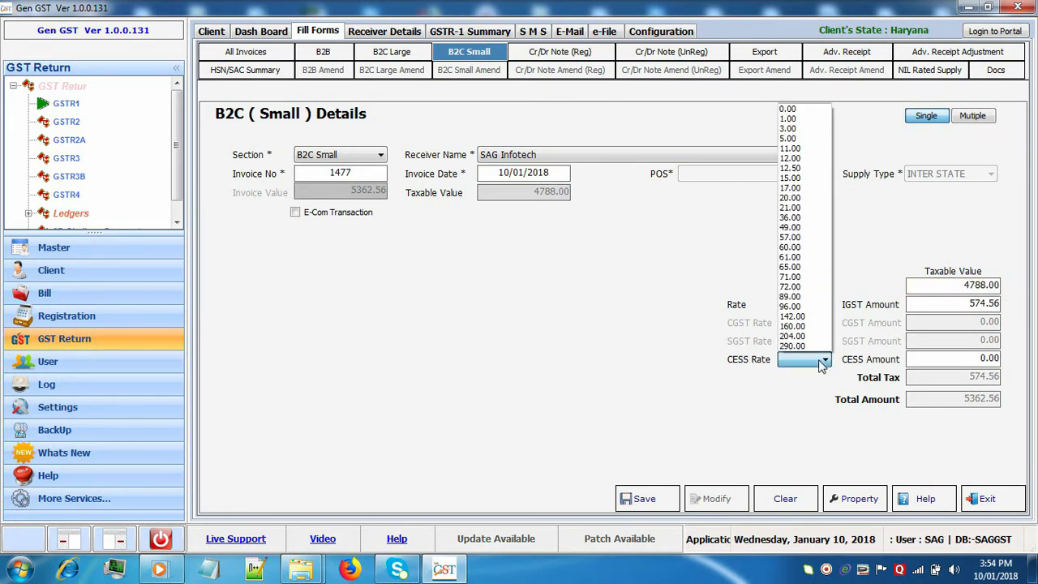
left_click(790, 238)
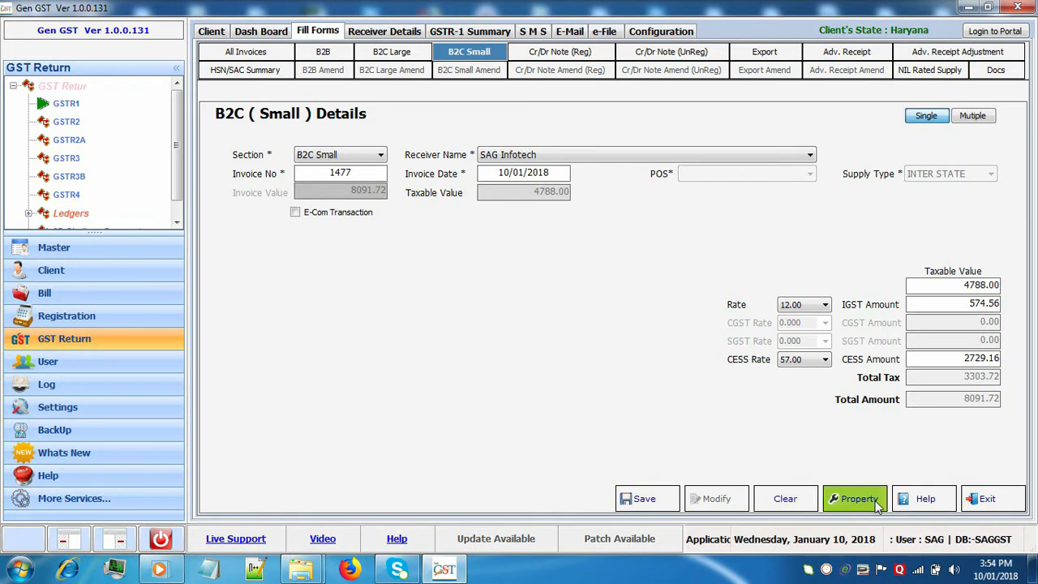
left_click(986, 500)
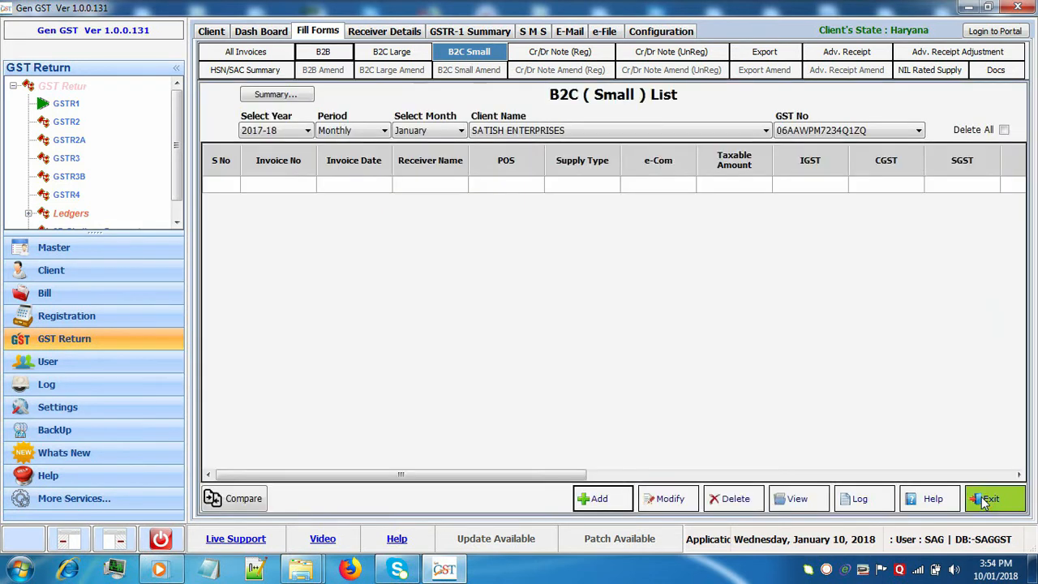
In the B2C Small summary row, set state Chandigarh, Inter State supply and no e-Com transaction.
left_click(276, 95)
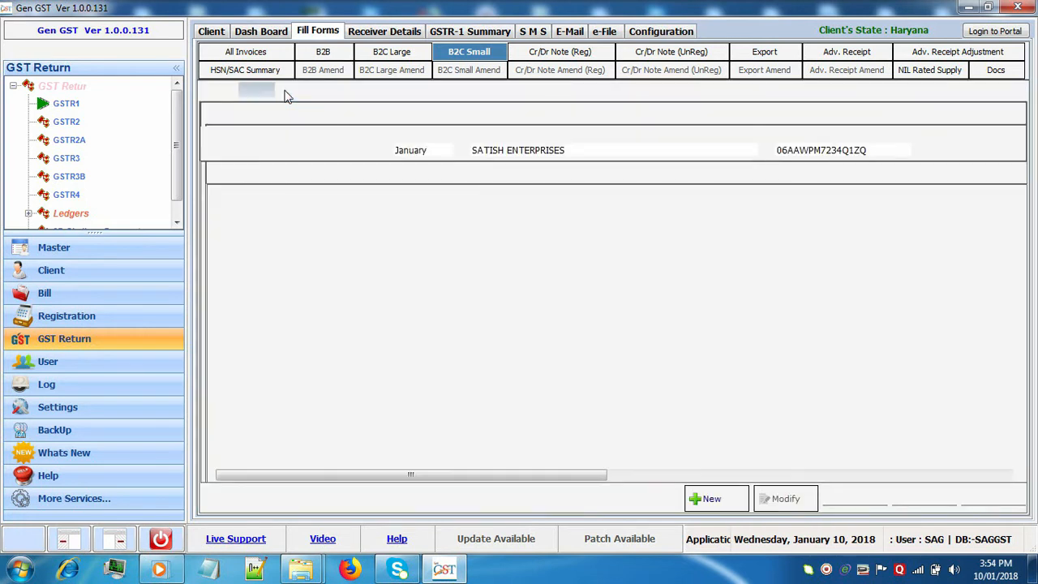
left_click(343, 199)
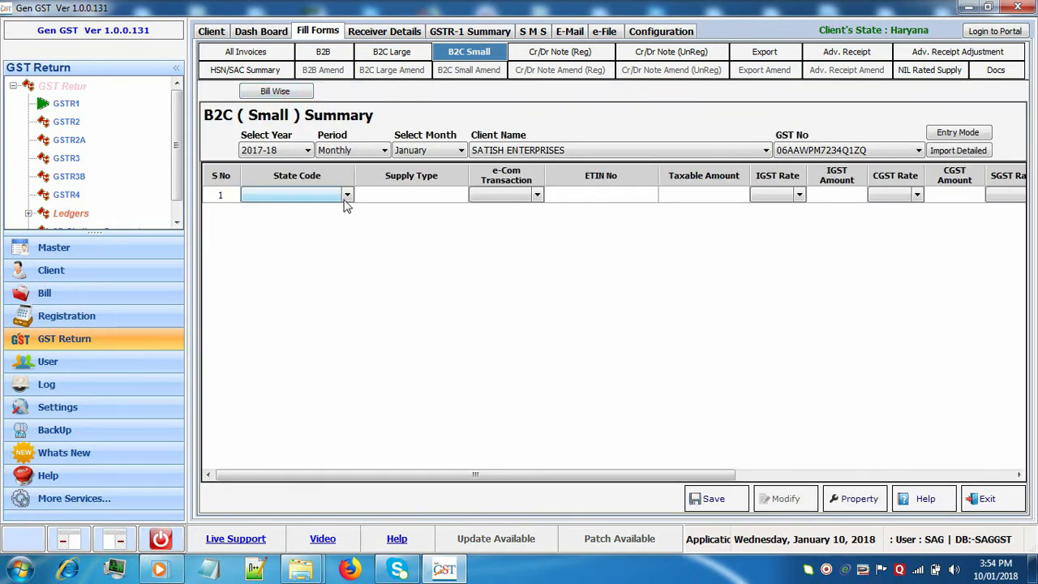
left_click(346, 195)
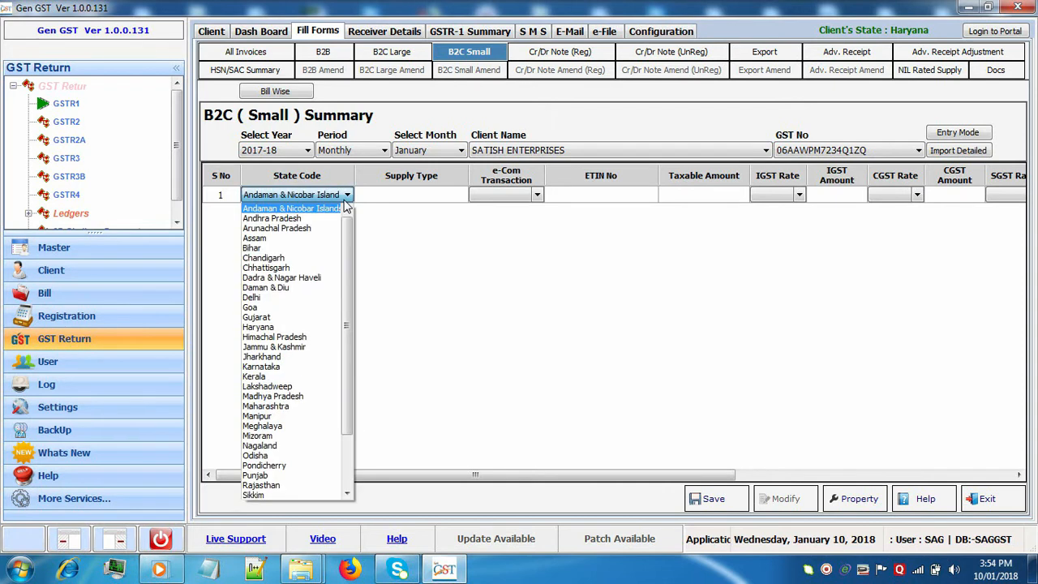
left_click(318, 261)
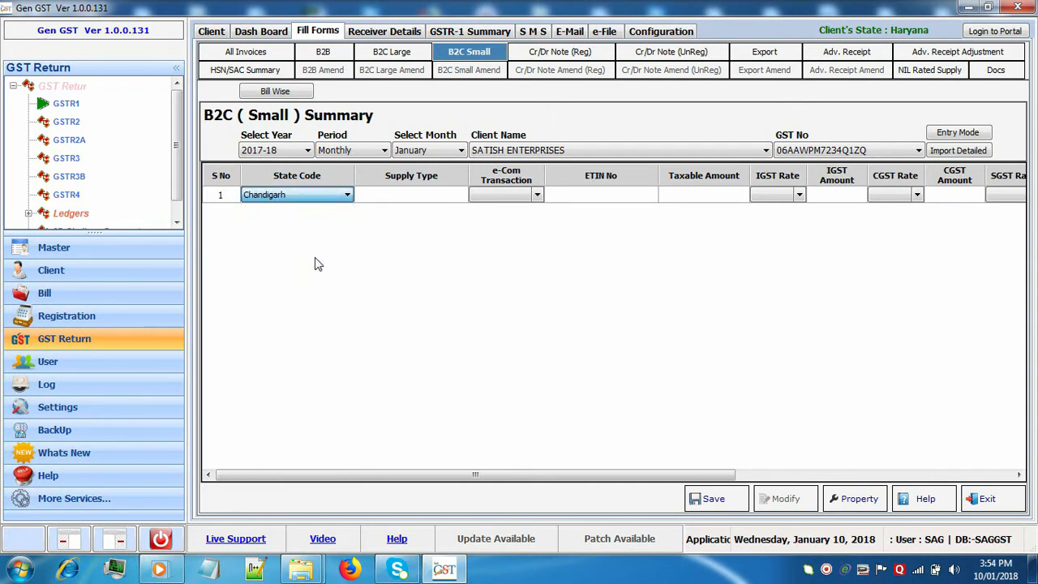
left_click(411, 196)
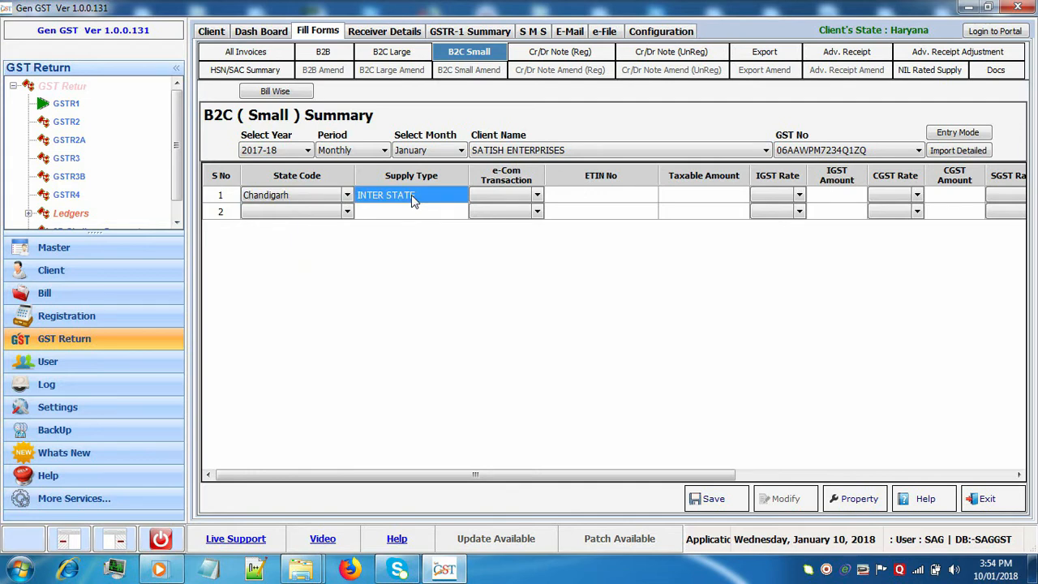
left_click(535, 198)
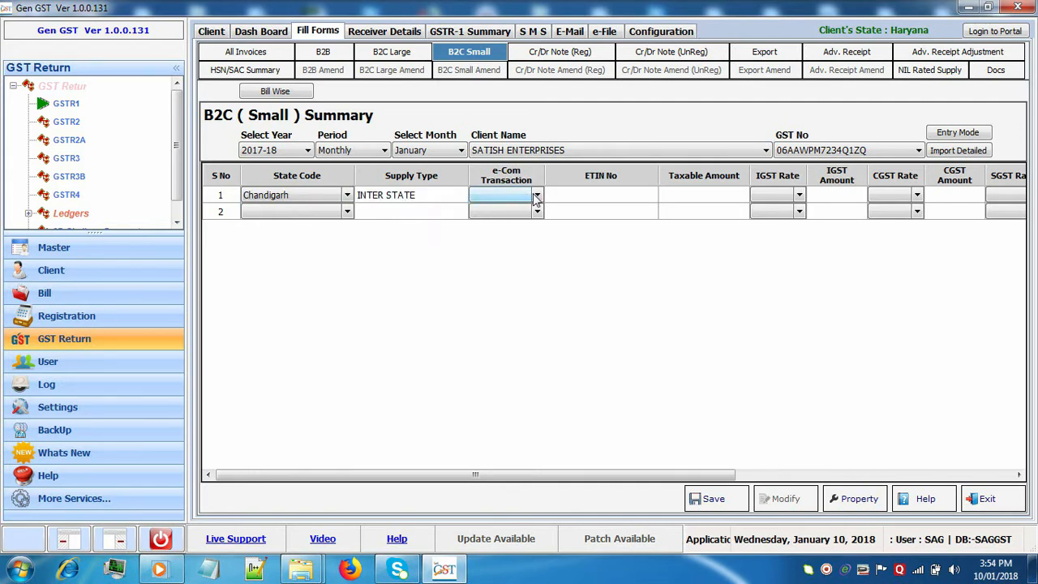
left_click(536, 198)
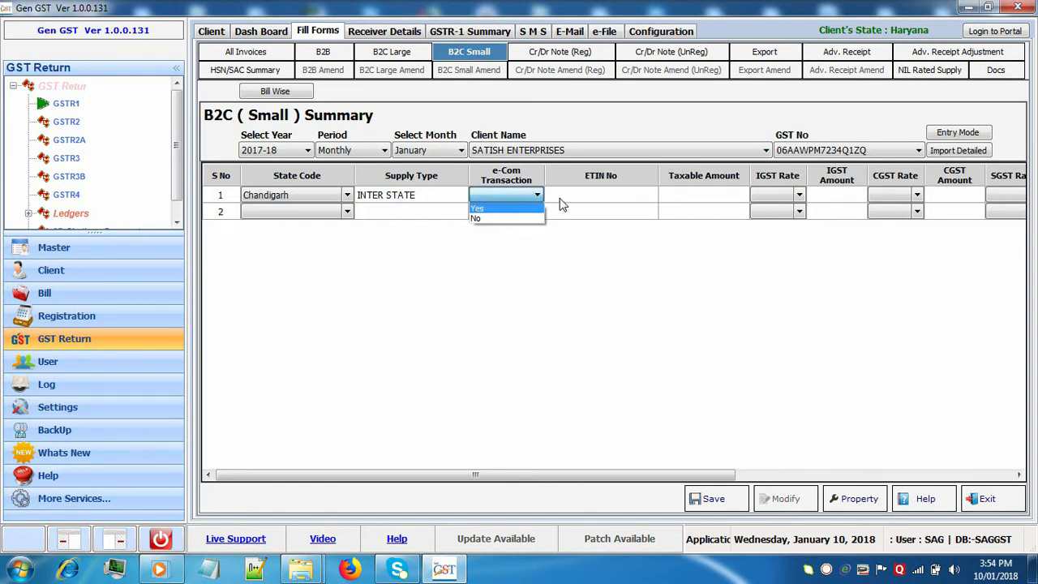
left_click(559, 203)
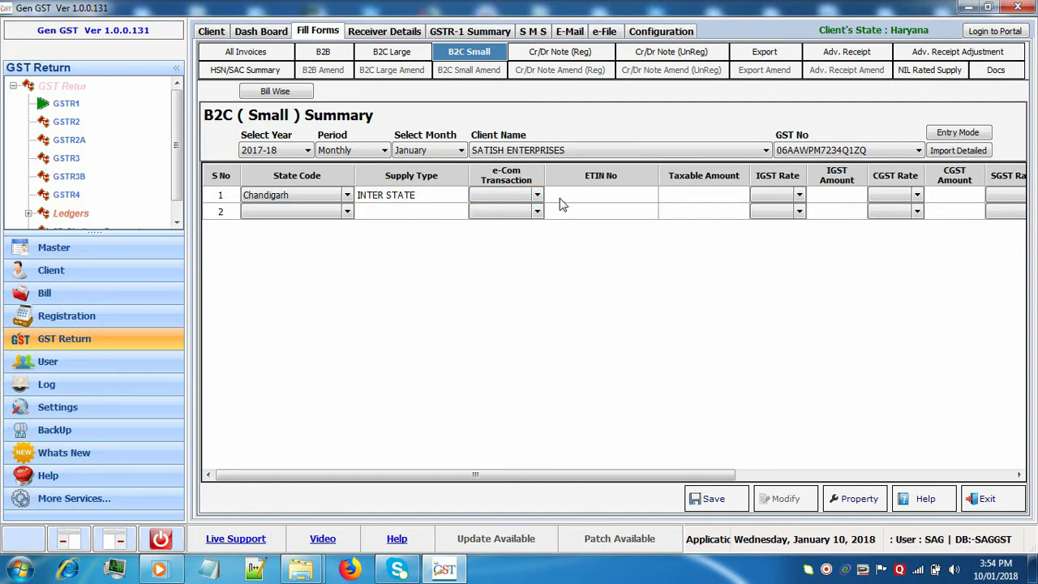
Enter taxable amount 4788 at 3.00 IGST and save the entry.
left_click(733, 195)
type("4788")
left_click(798, 199)
left_click(798, 198)
left_click(800, 231)
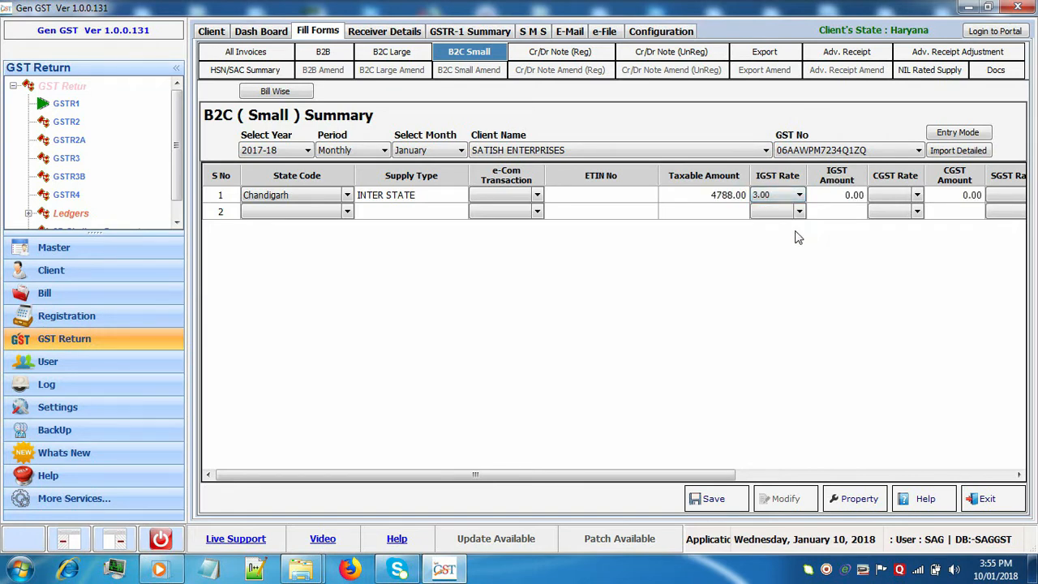
left_click_drag(673, 479, 766, 477)
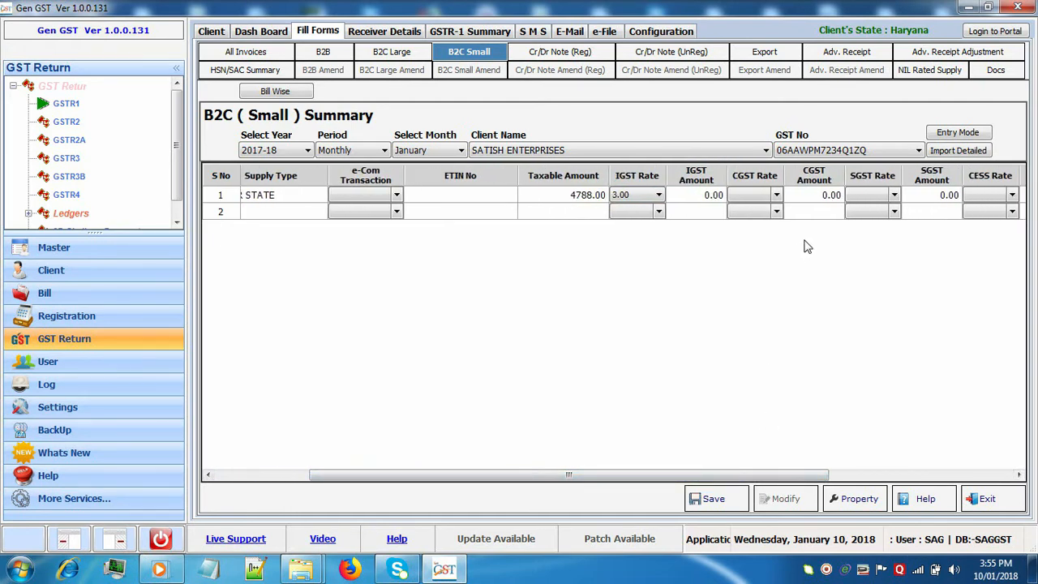
left_click(819, 213)
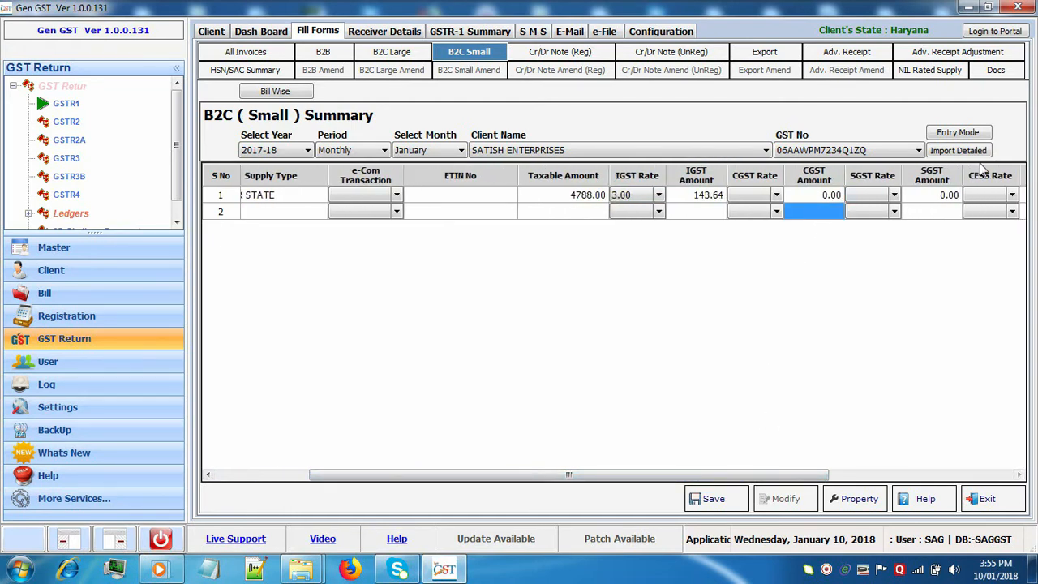
left_click(1012, 196)
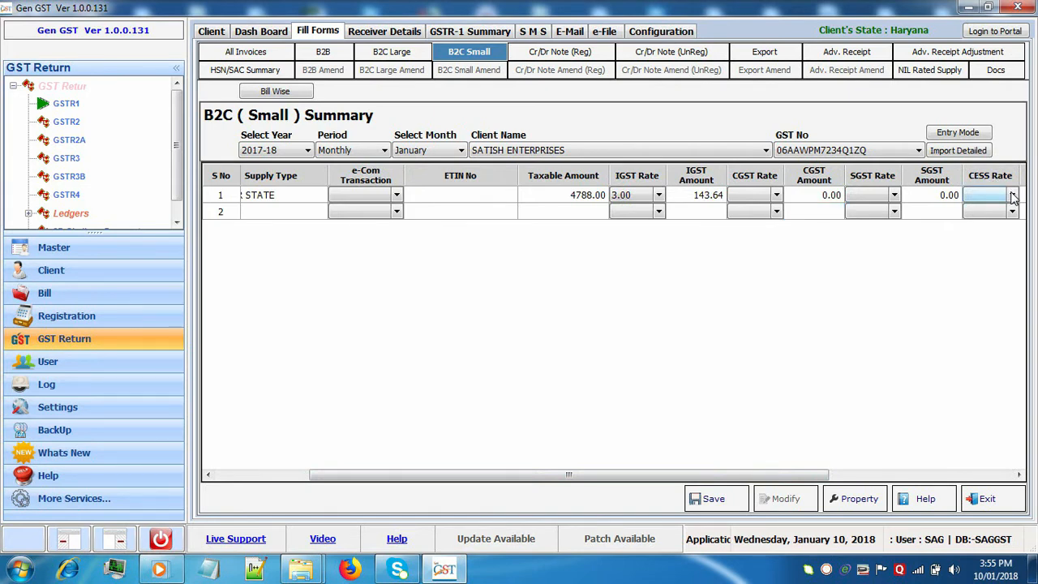
left_click(734, 497)
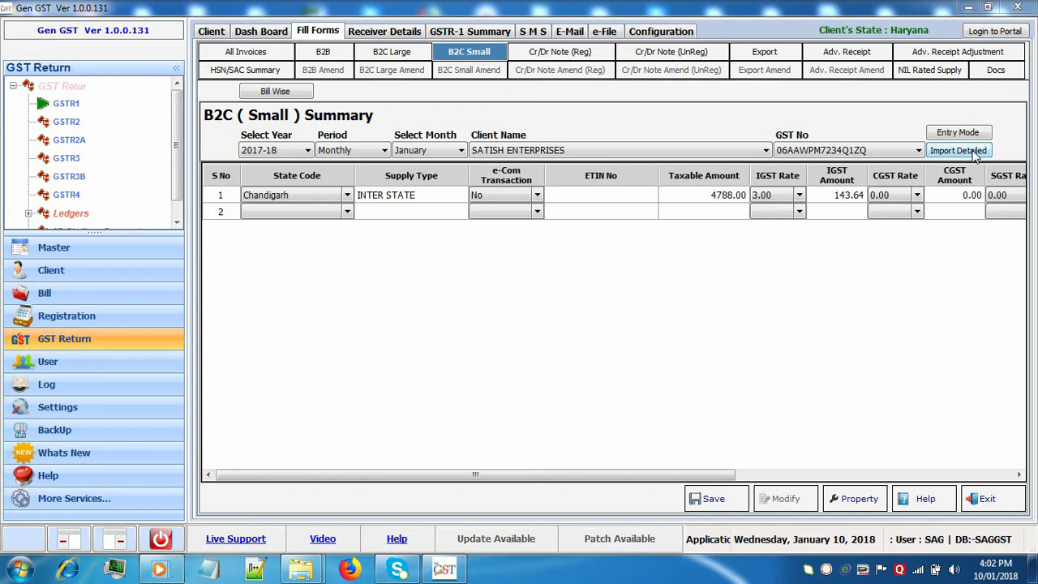
Add a registered Cr/Dr note for receiver FG FG FG with note number 1447.
left_click(582, 54)
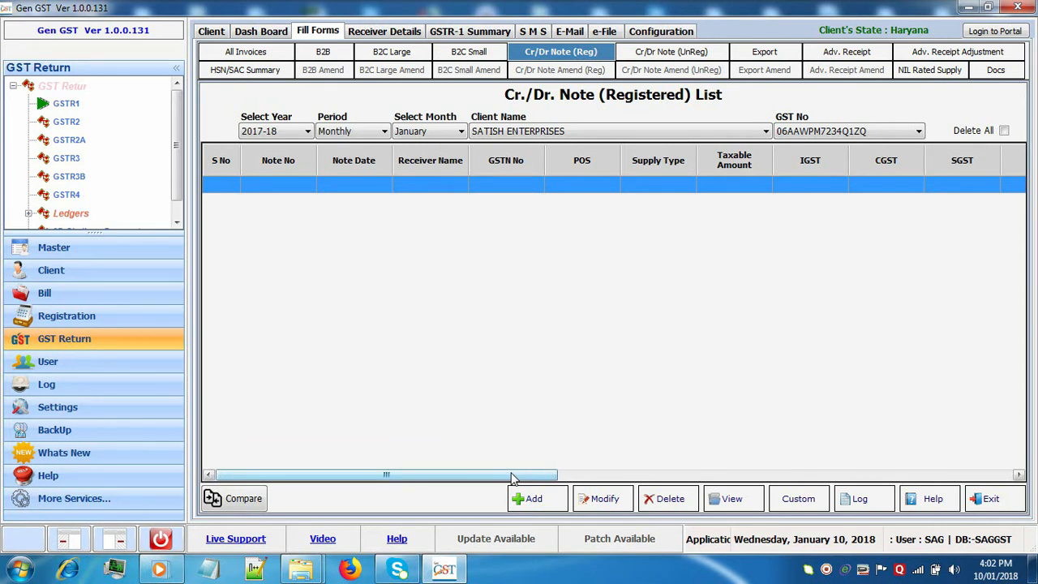
left_click(539, 509)
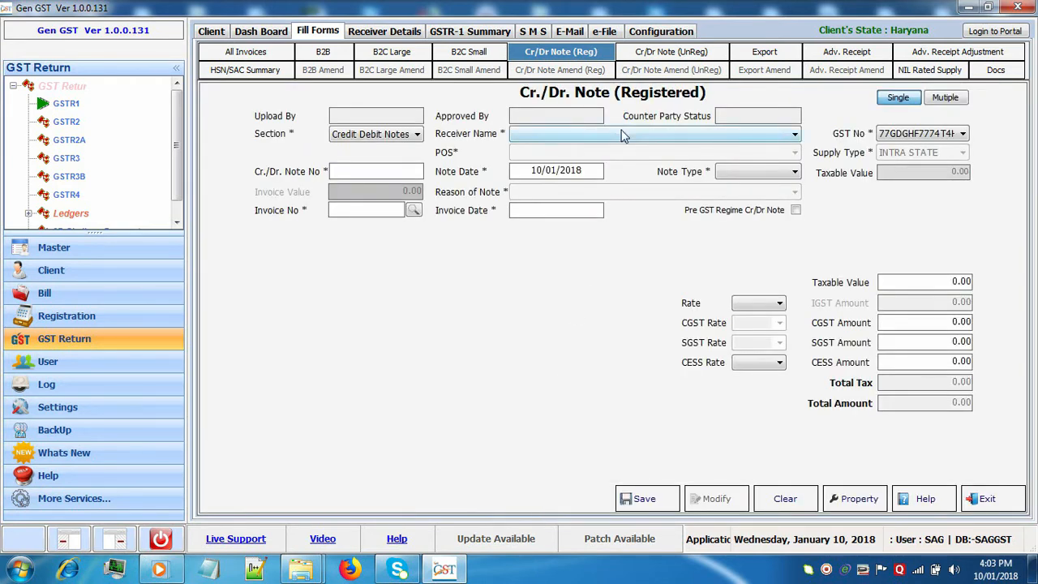
left_click(623, 136)
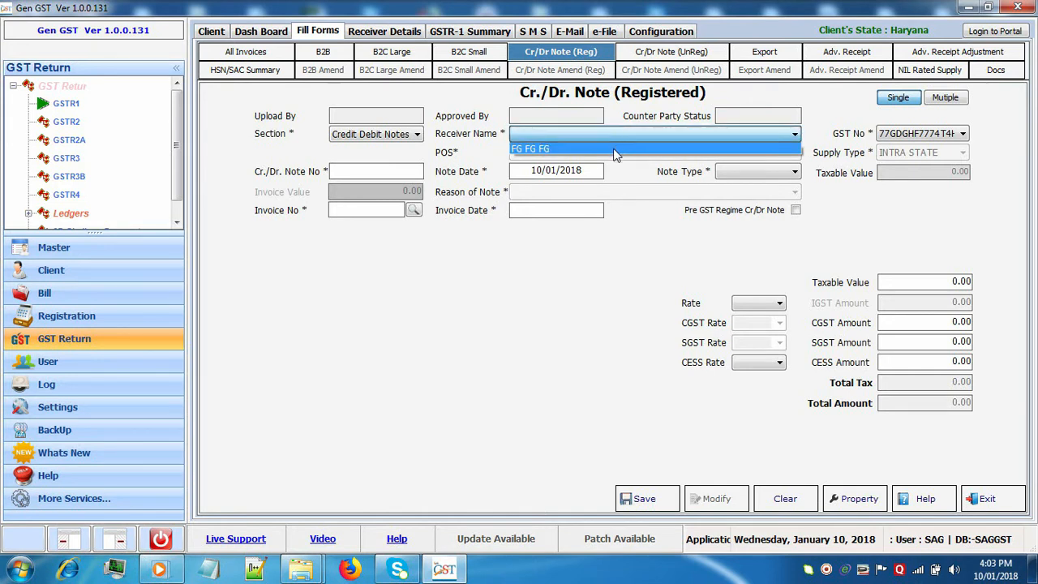
left_click(614, 150)
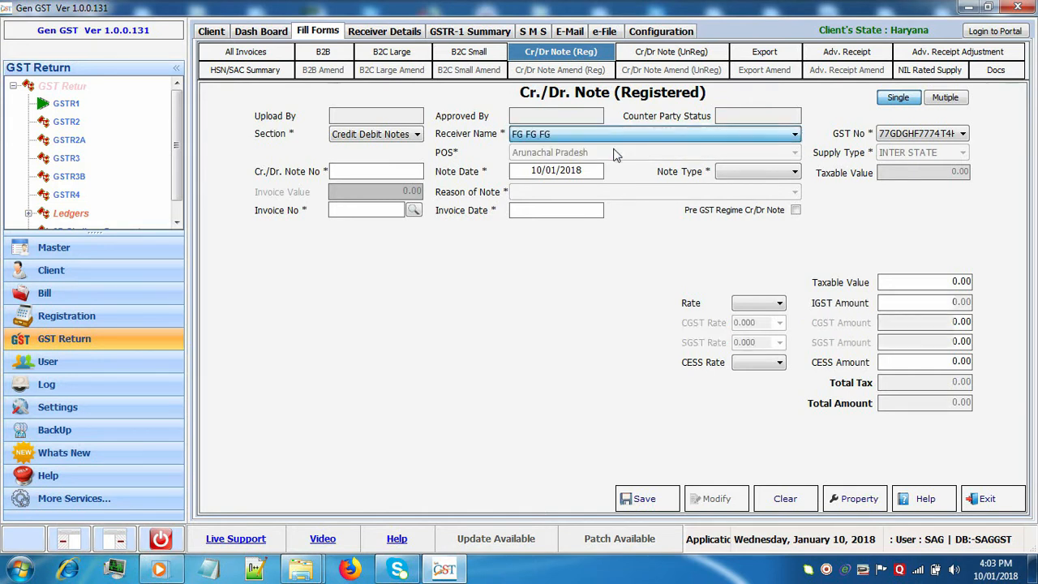
left_click(392, 171)
type("144")
type("7")
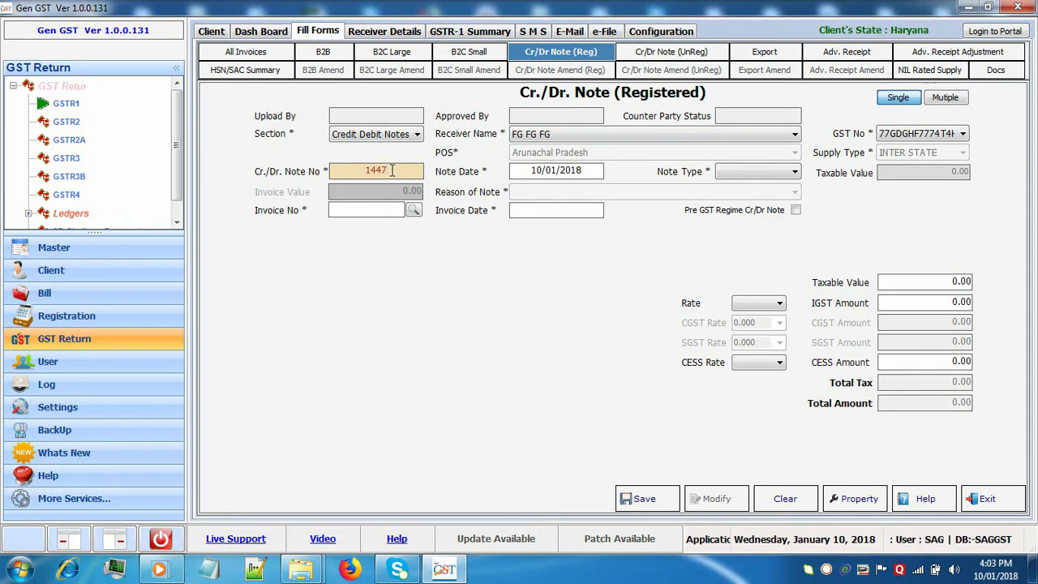
Make it a Credit Note with reason Deficiency in service.
left_click(758, 177)
left_click(755, 195)
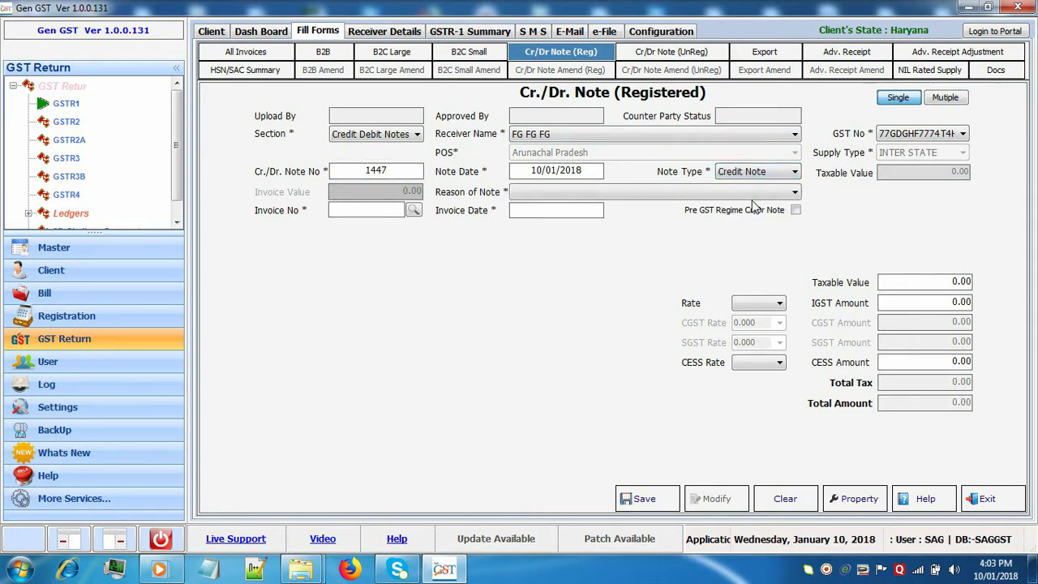
left_click(591, 196)
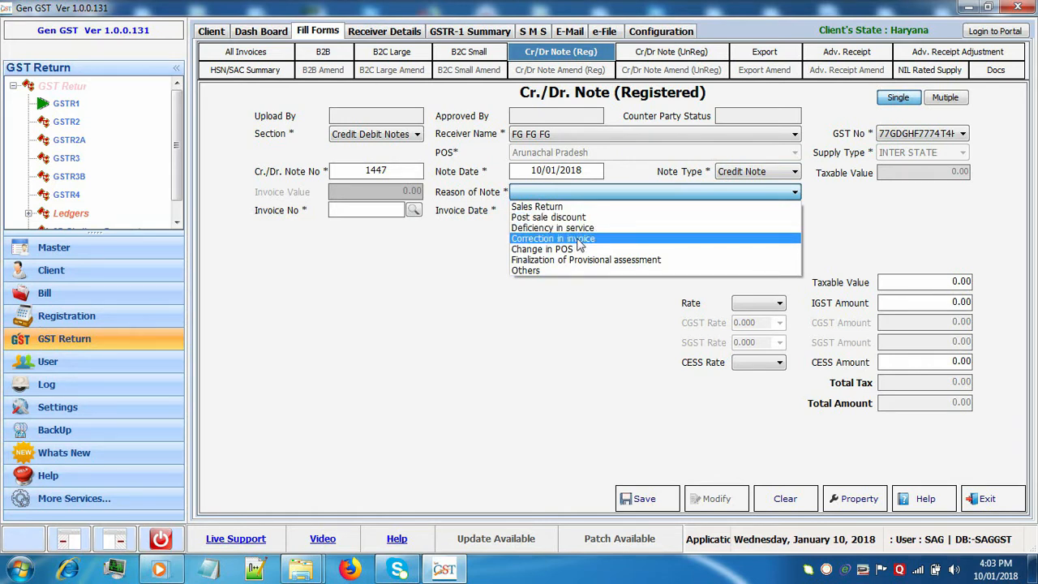
left_click(578, 228)
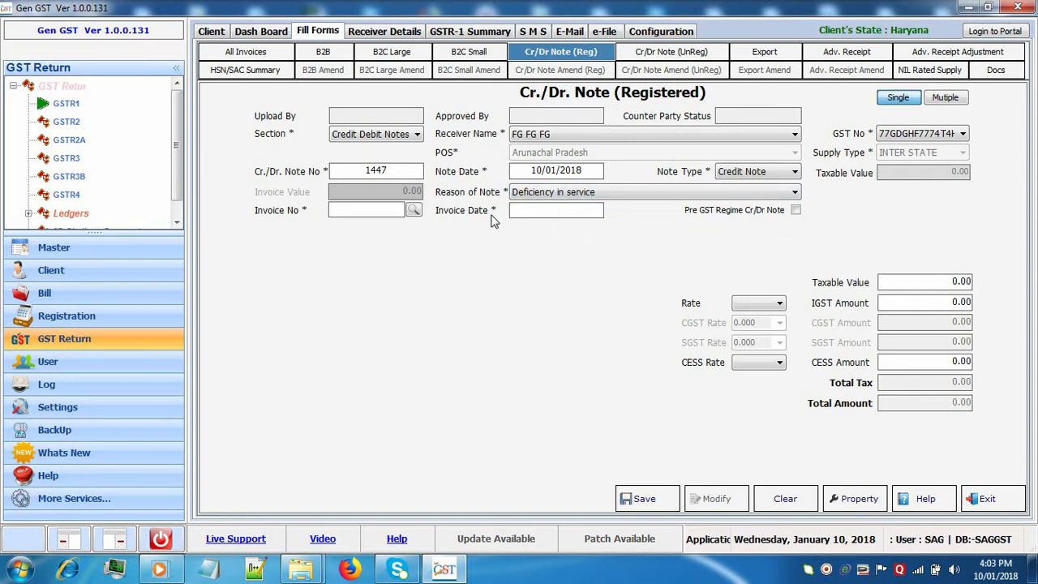
Link credit note 1447 to B2B invoice 01 and save it, totalling 915.24.
left_click(412, 213)
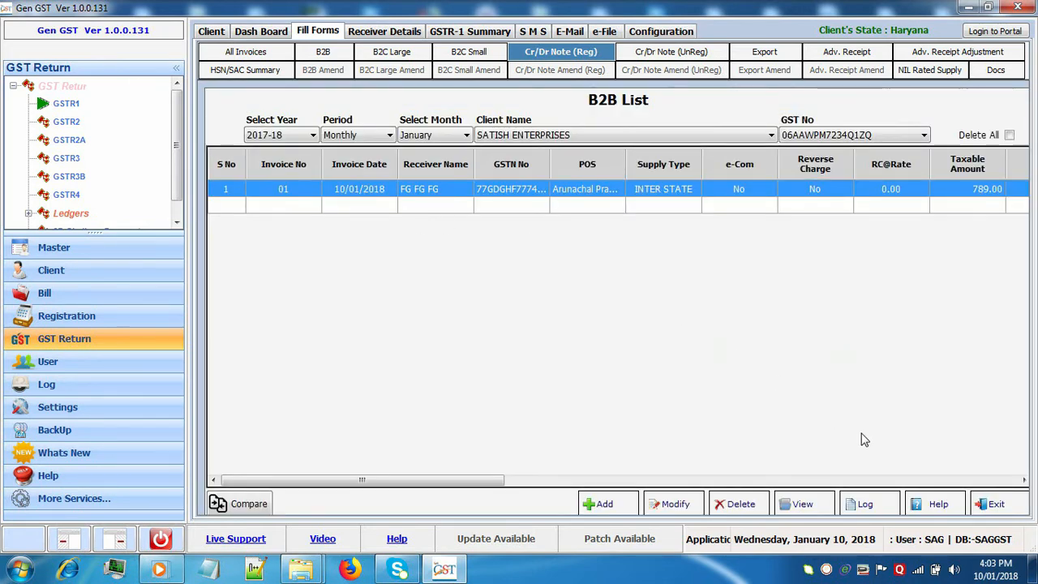
left_click(996, 504)
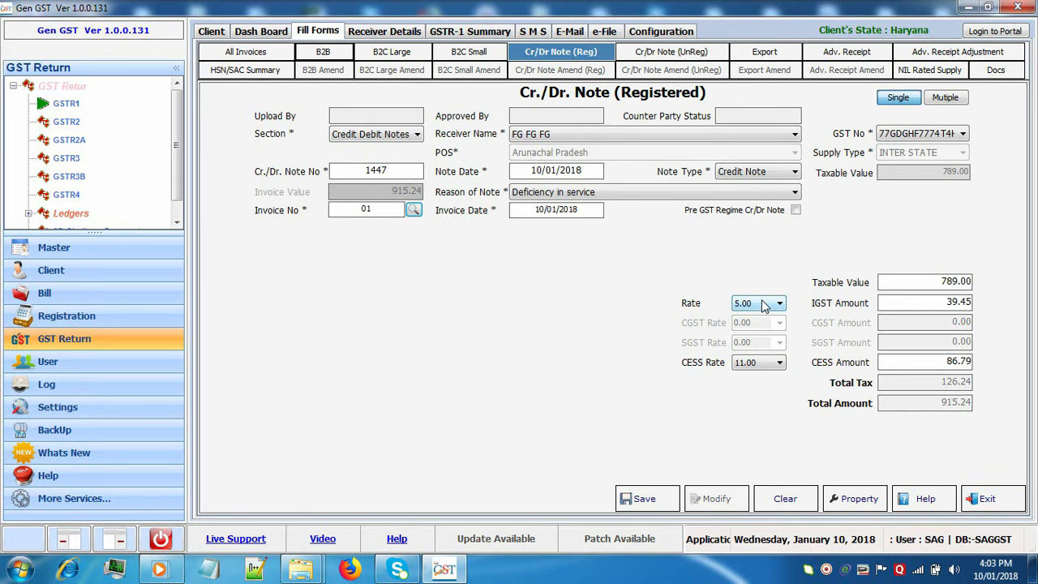
left_click(672, 498)
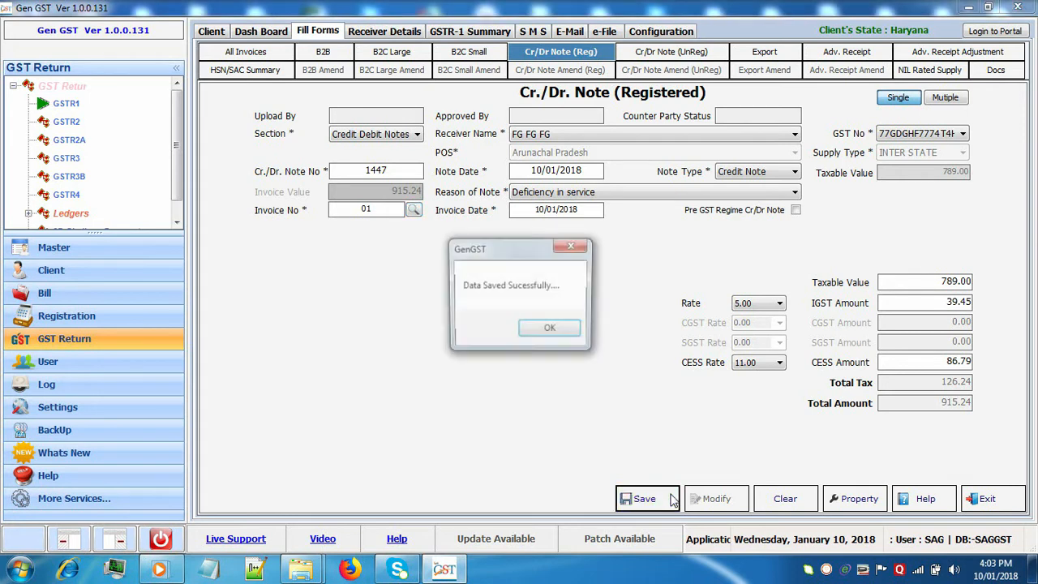
left_click(551, 330)
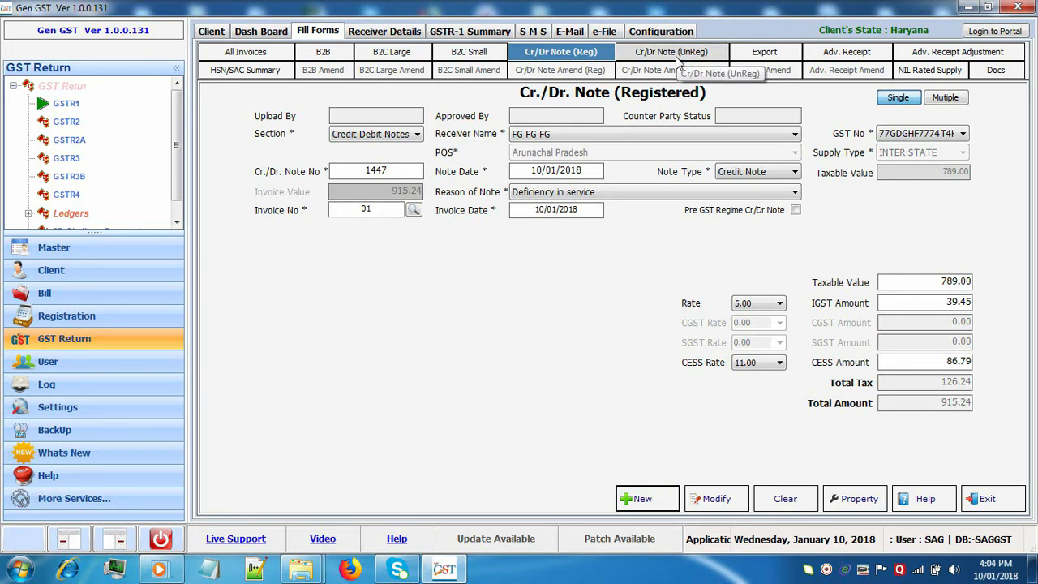
Pass through the unregistered credit/debit note list to the empty Export List for SATISH ENTERPRISES.
left_click(673, 52)
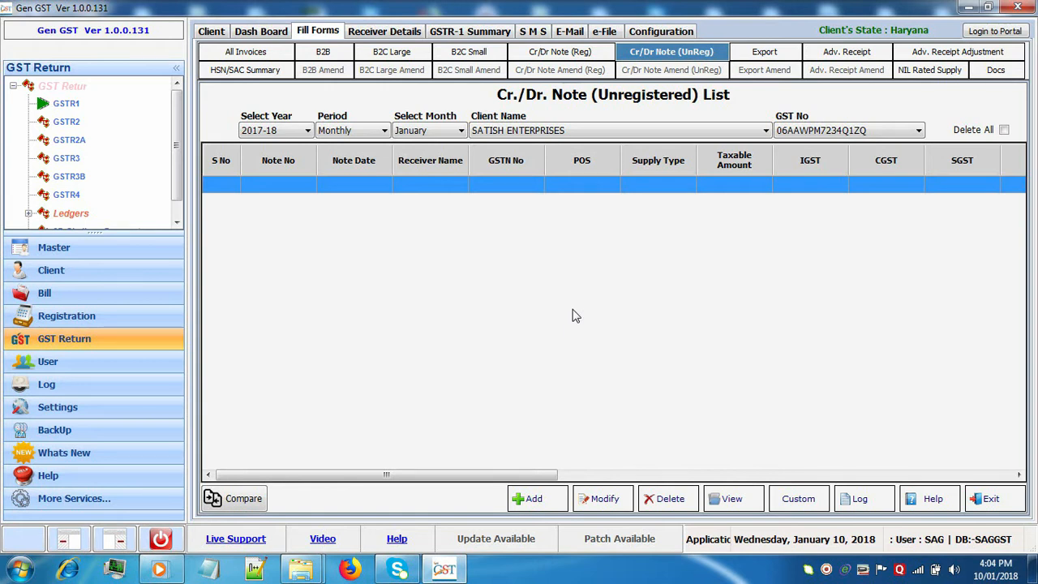
left_click(762, 53)
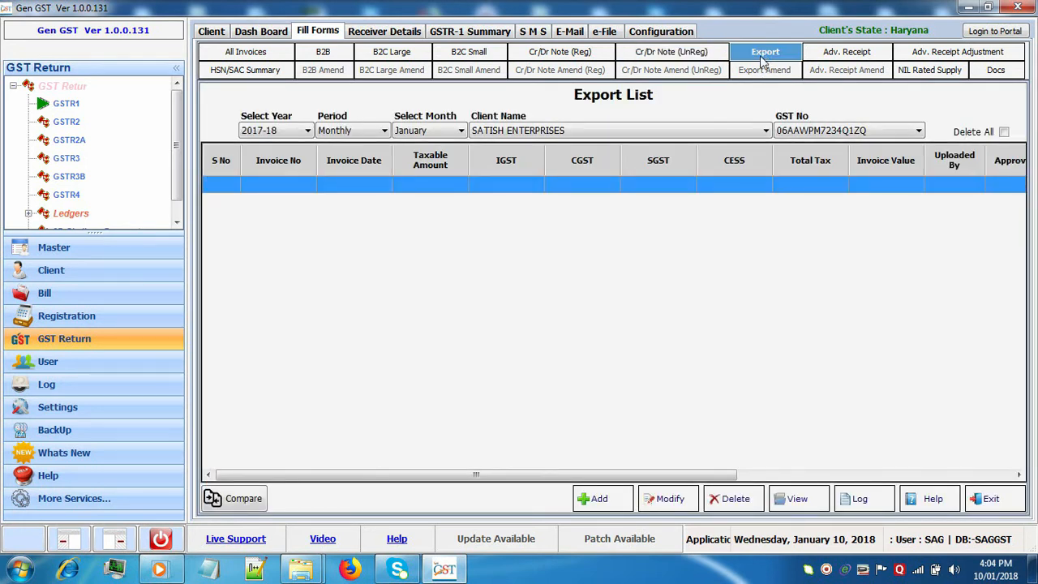
Add export invoice 144 with shipping bill 014 dated 01/11/2018.
left_click(597, 500)
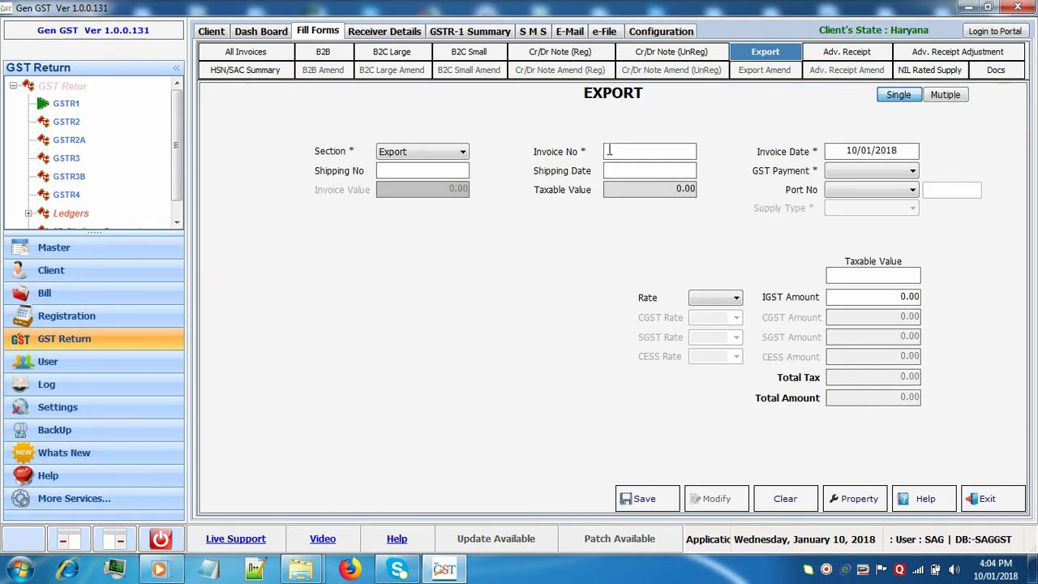
left_click(610, 151)
type("144")
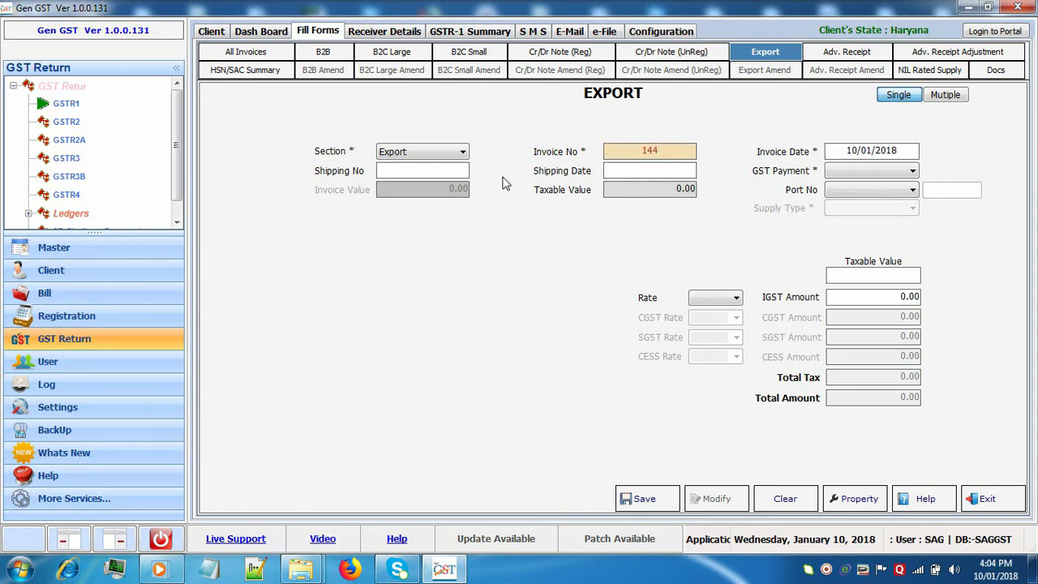
left_click(464, 171)
type("01")
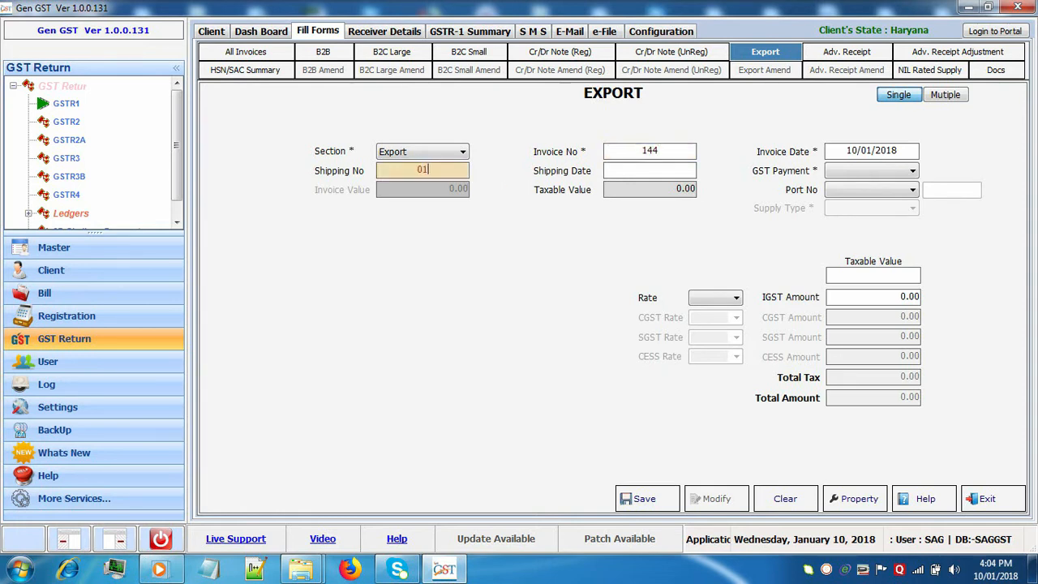
type("4")
left_click(620, 168)
type("01/")
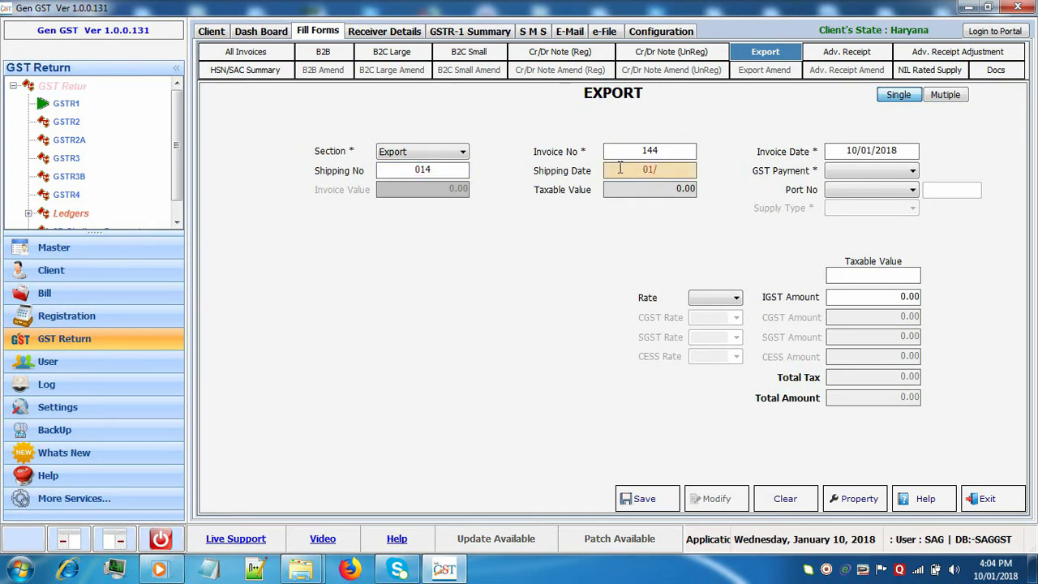
type("11/2018")
Mark it Without Payment, port Car-Nicobar, taxable value 1477, and save it.
left_click(852, 176)
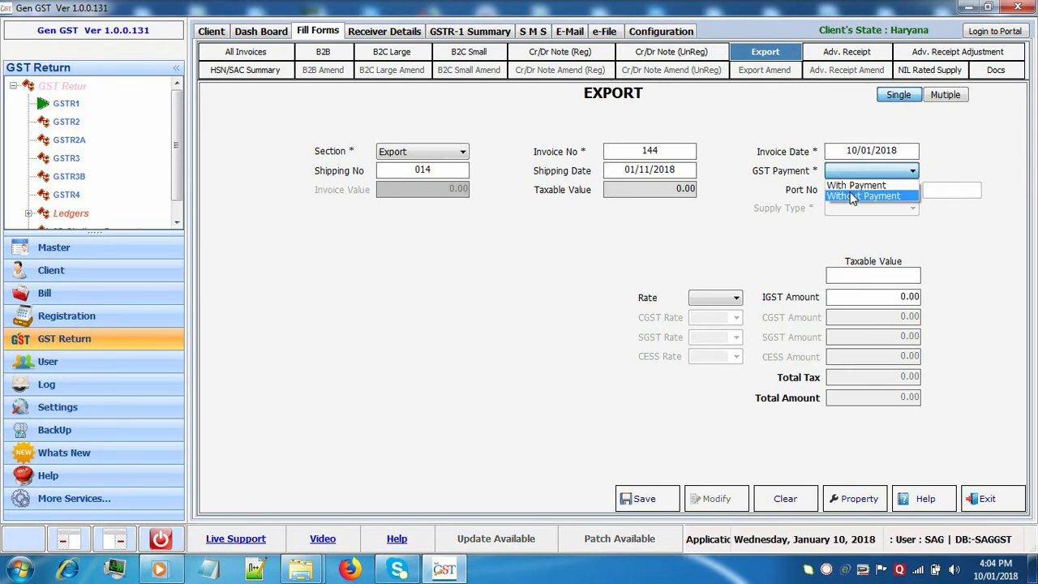
left_click(853, 197)
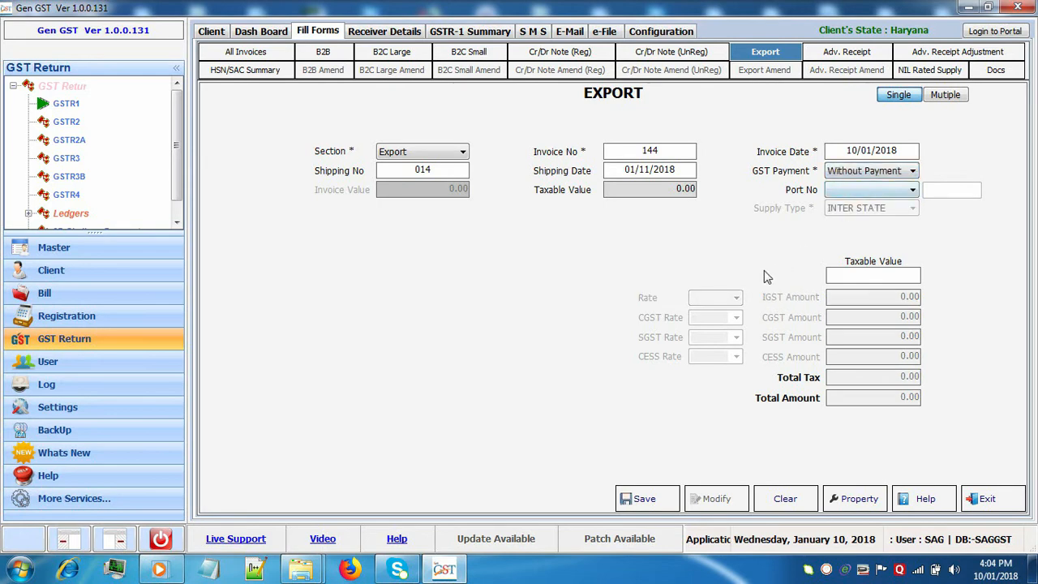
left_click(872, 190)
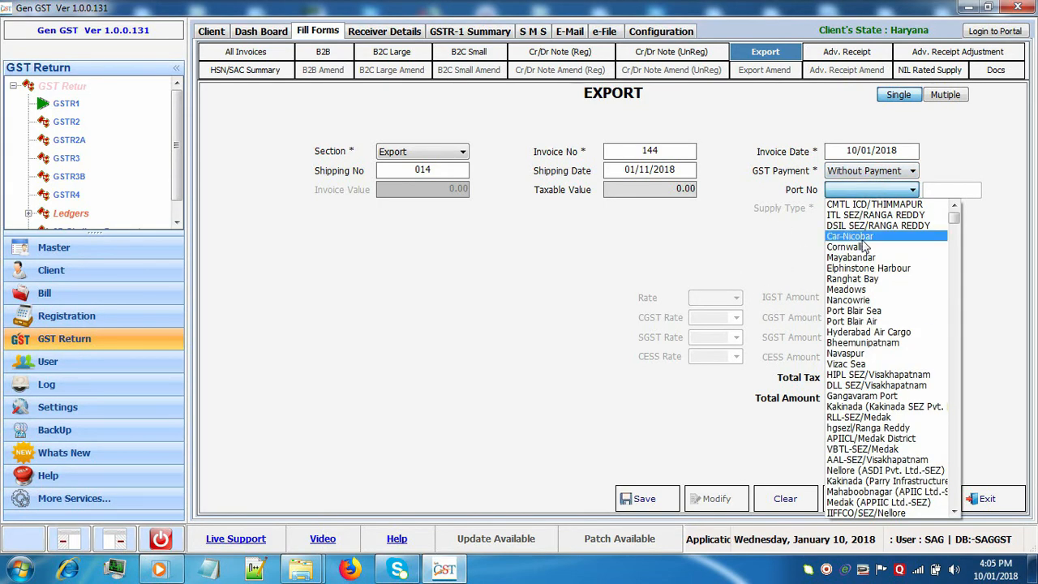
left_click(863, 240)
left_click(863, 278)
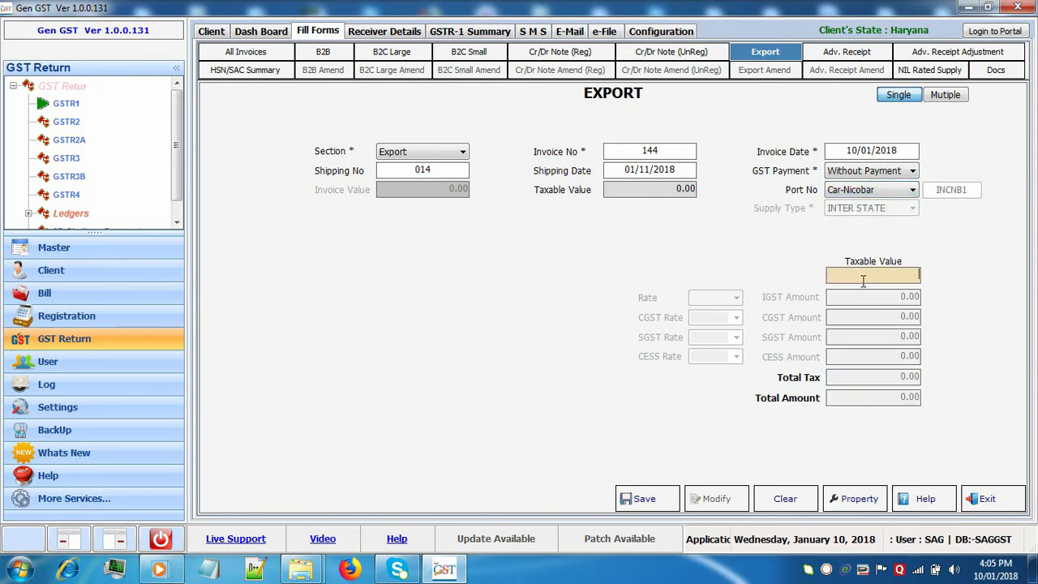
type("1477")
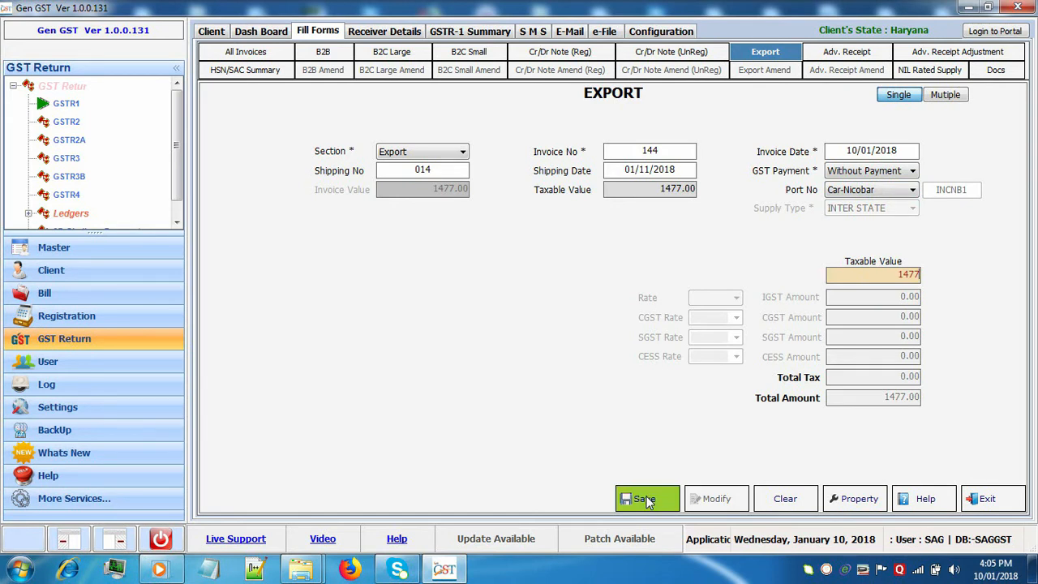
left_click(646, 501)
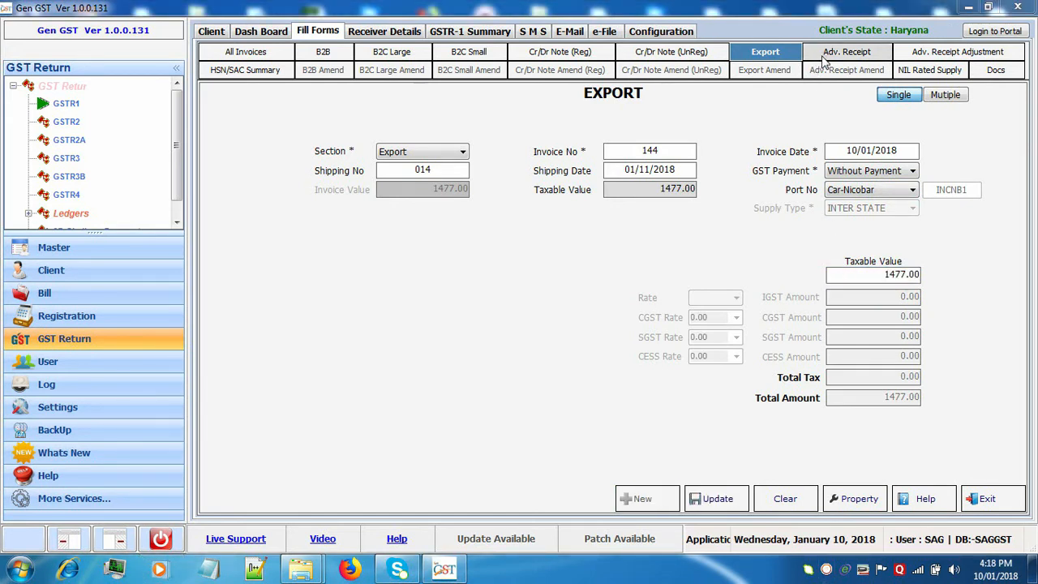
Enter an advance receipt row for Dadra & Nagar Haveli with 588 received.
left_click(823, 59)
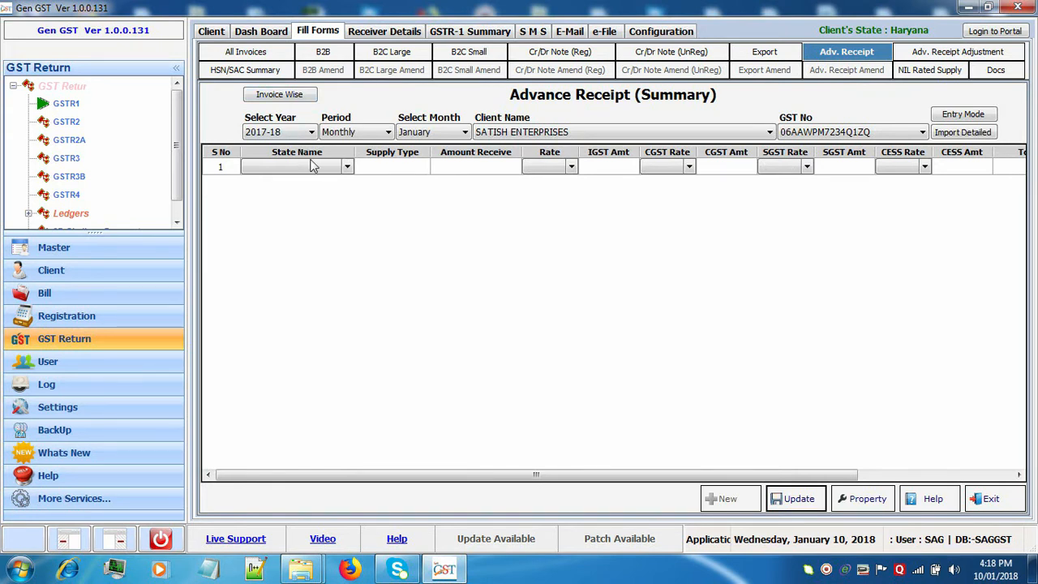
left_click(346, 168)
left_click(346, 169)
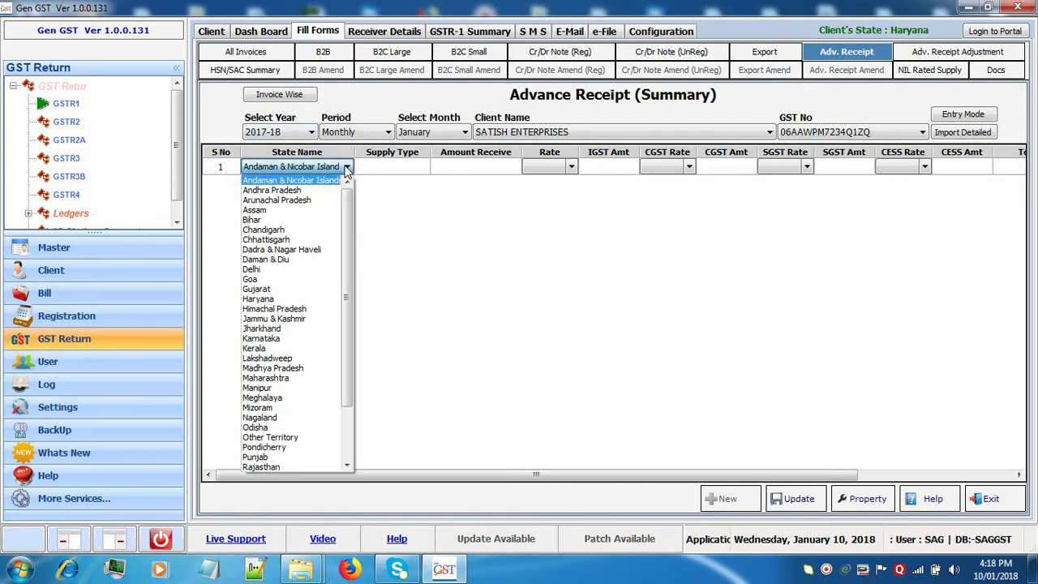
left_click(320, 248)
left_click(420, 172)
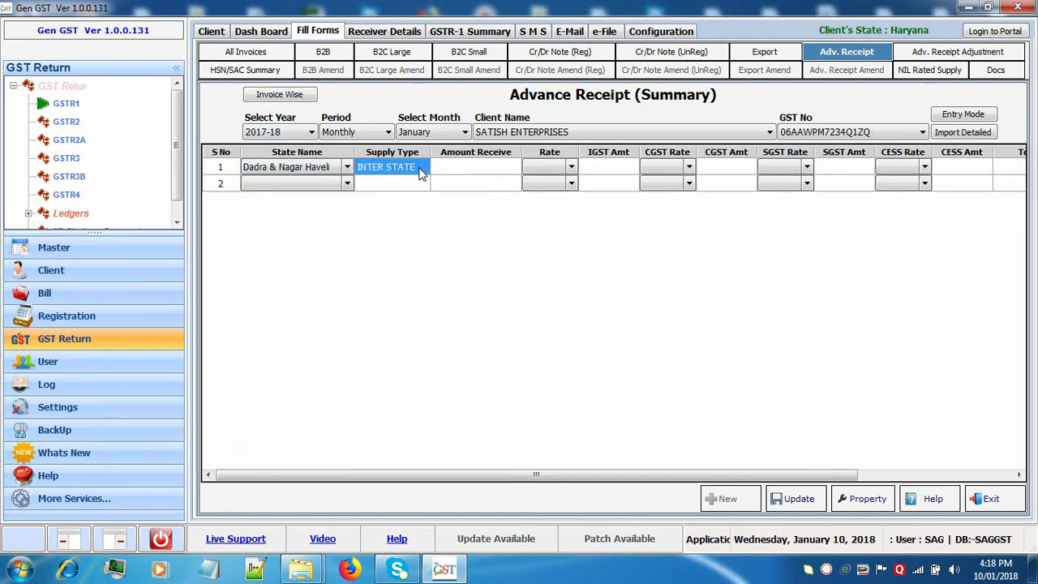
left_click(450, 173)
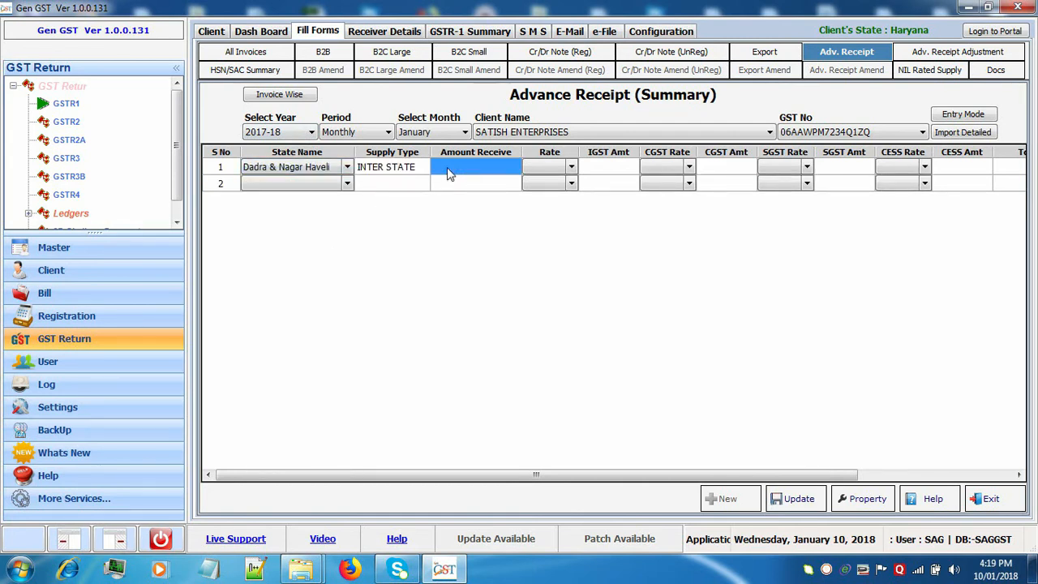
type("588")
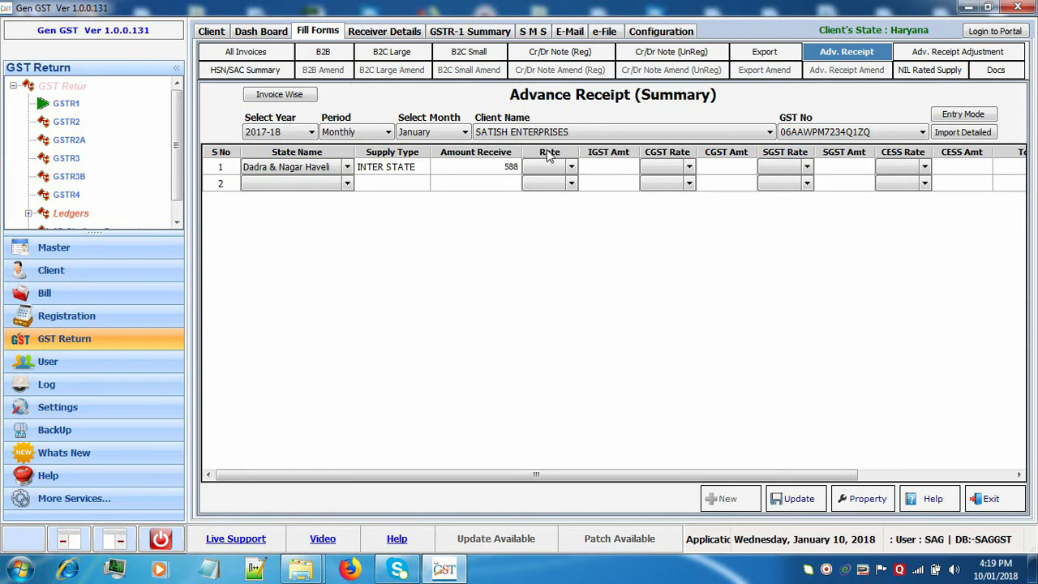
Set the rate to 28% so IGST computes to 164.64, and save the row.
left_click(572, 168)
left_click(572, 168)
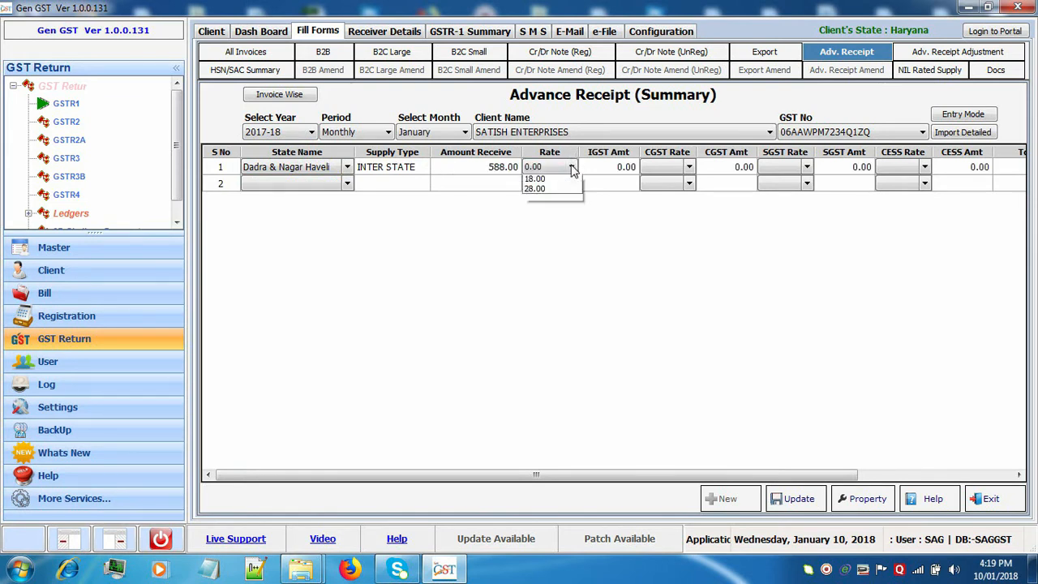
left_click(558, 240)
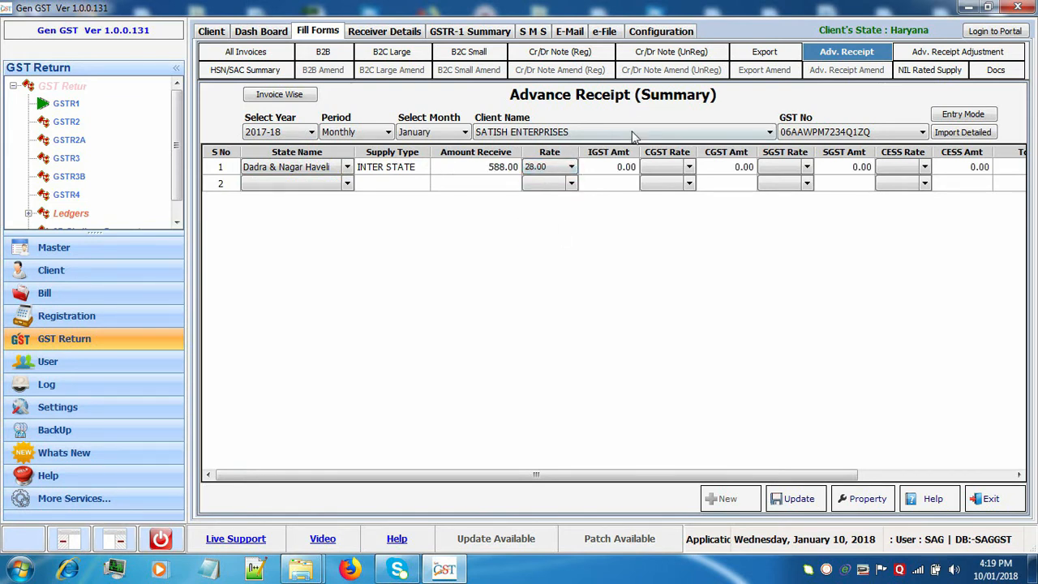
left_click(626, 174)
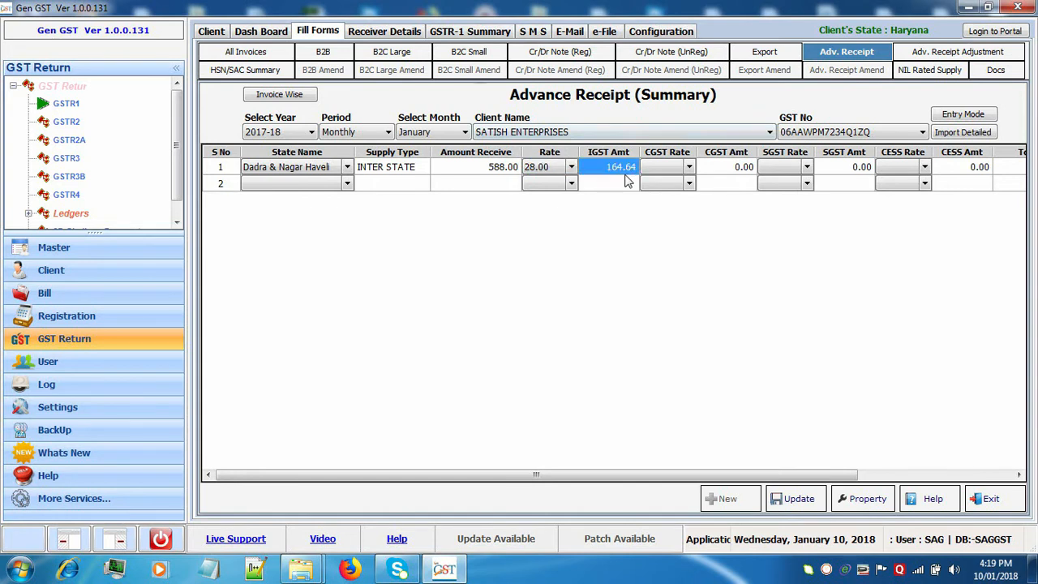
left_click(695, 168)
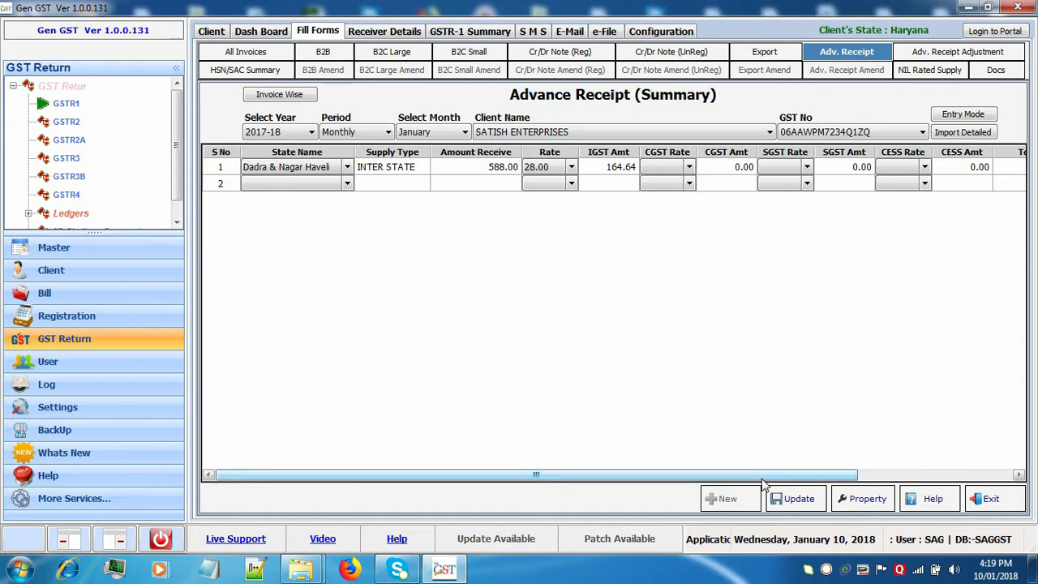
left_click_drag(763, 477, 841, 476)
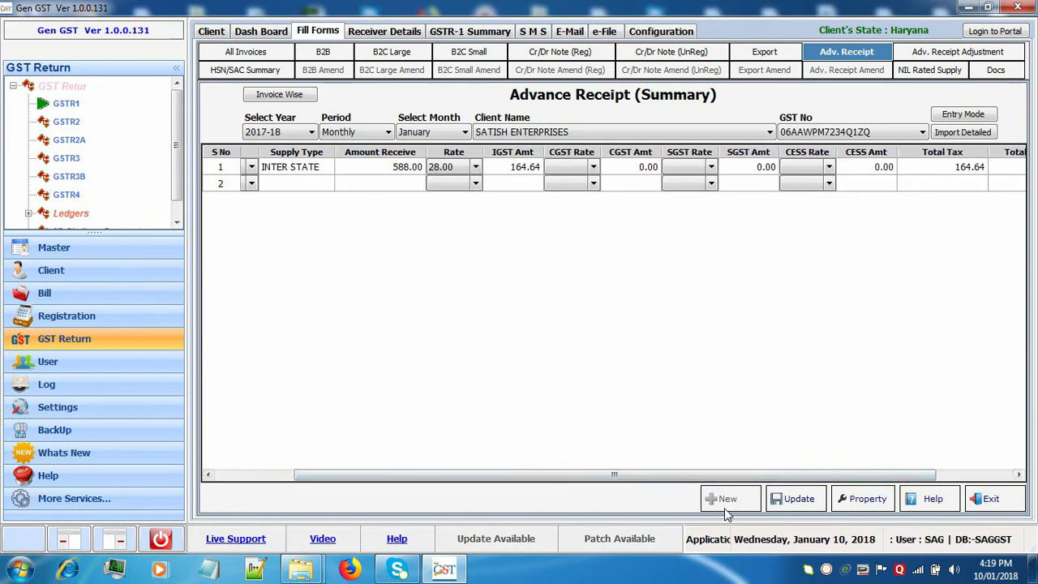
left_click(792, 501)
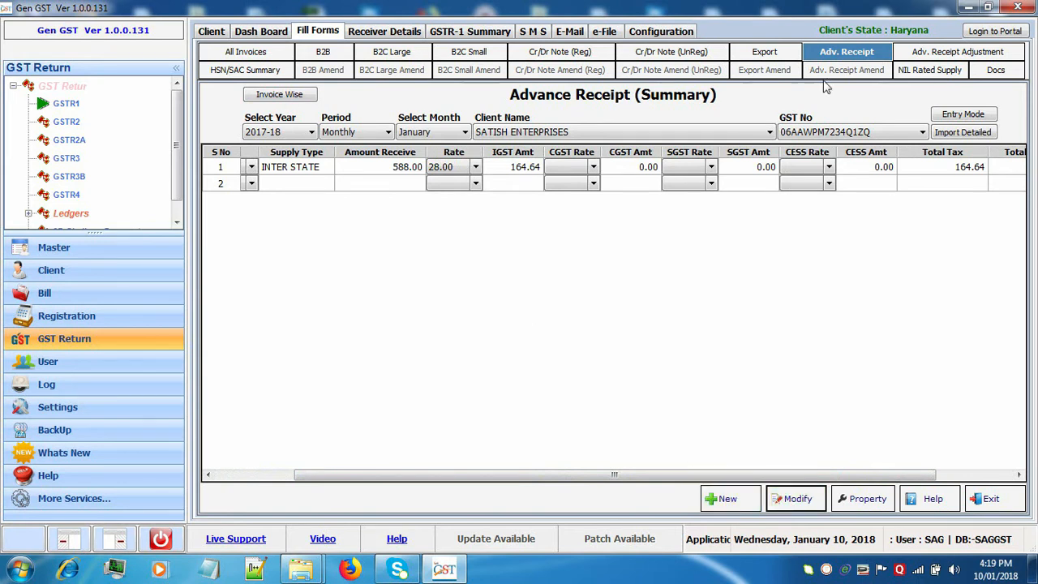
left_click(957, 51)
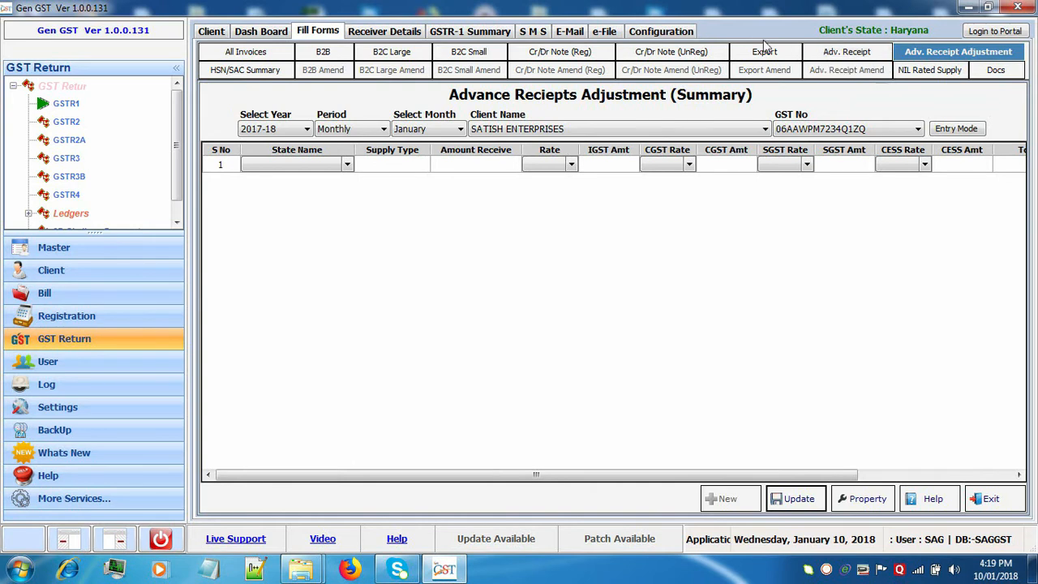
Open the blank HSN/SAC Summary form for SATISH ENTERPRISES, January 2017-18.
left_click(263, 71)
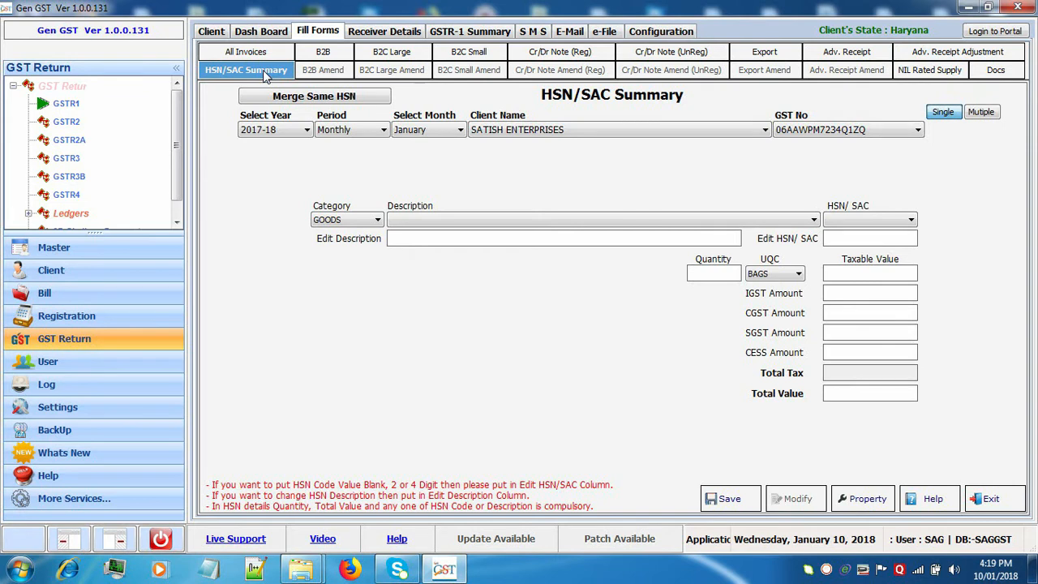
Keep category GOODS, enter taxable value 21 for a total of 21.00, then open Docs.
left_click(377, 221)
left_click(376, 230)
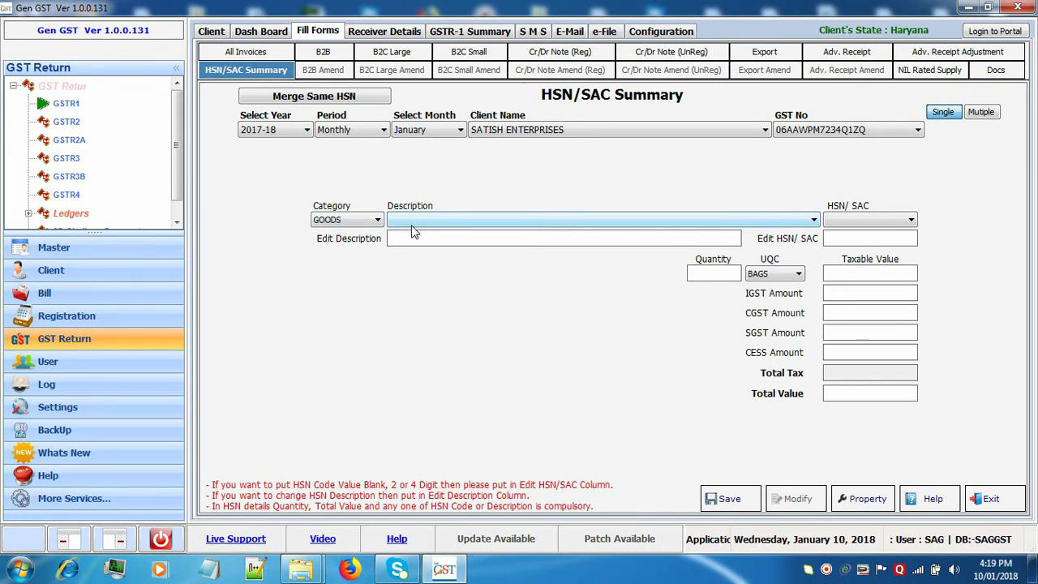
left_click(706, 279)
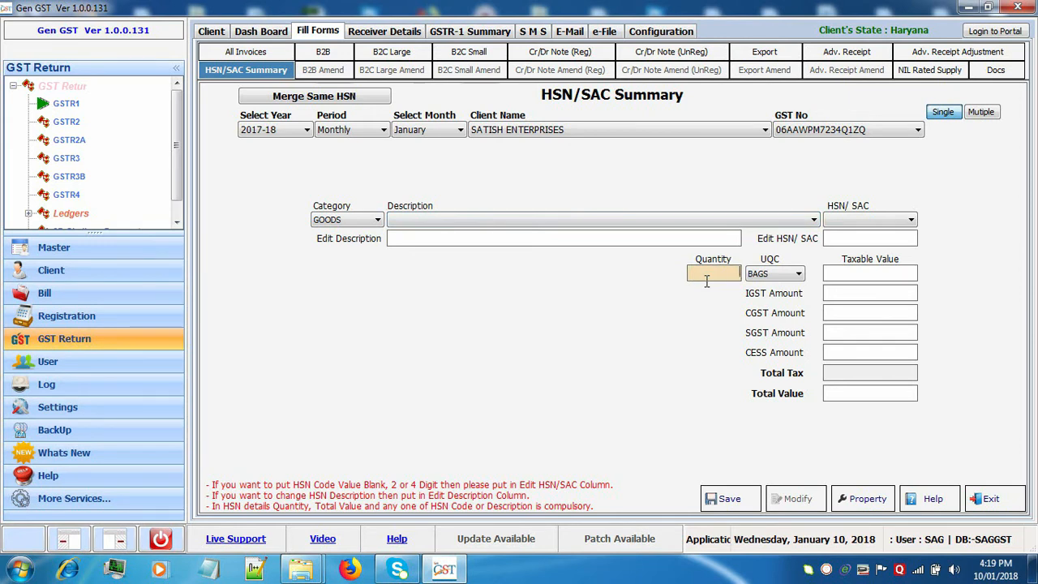
left_click(898, 236)
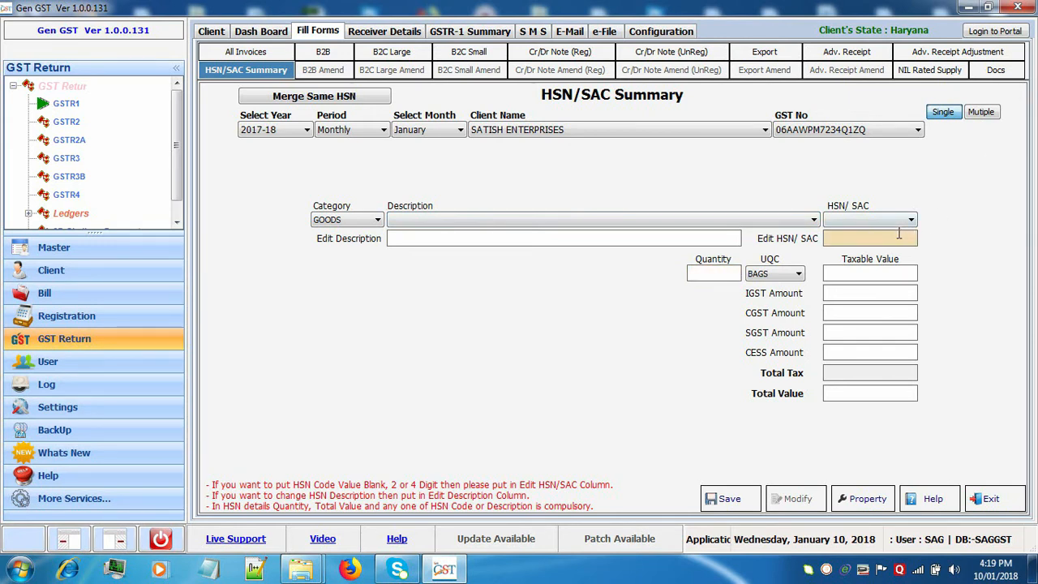
left_click(717, 274)
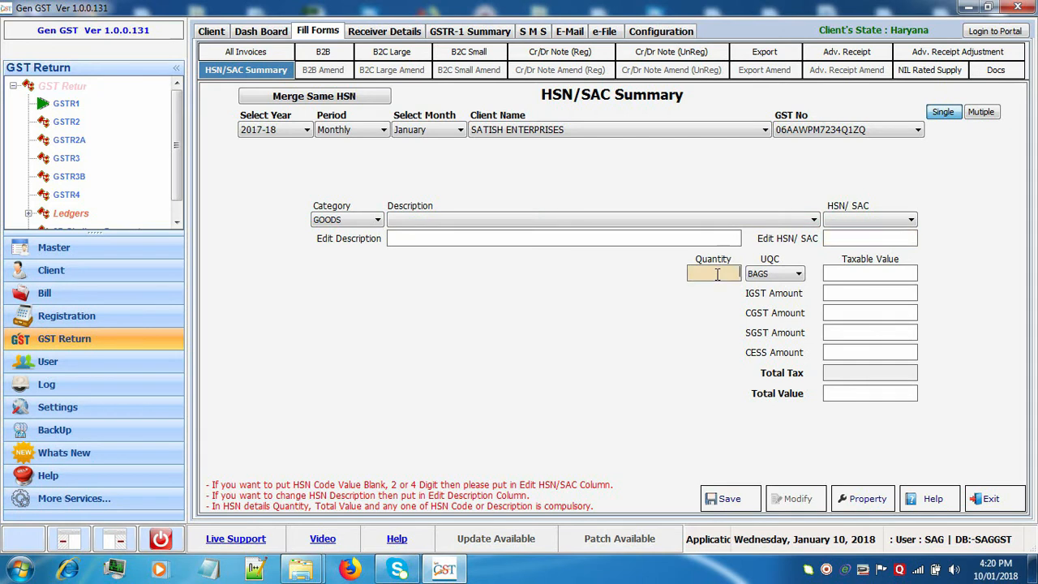
left_click(897, 276)
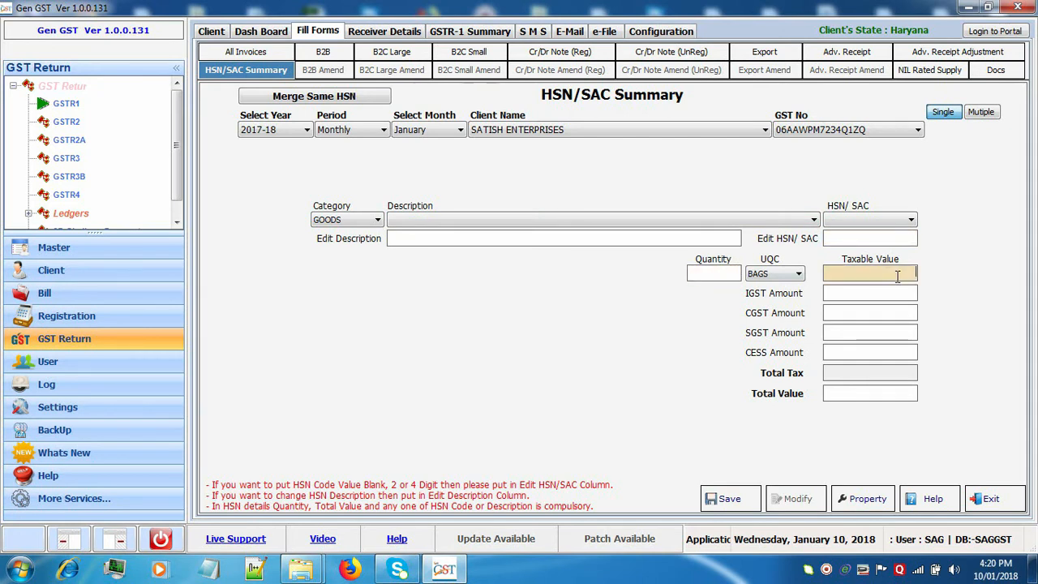
type("21")
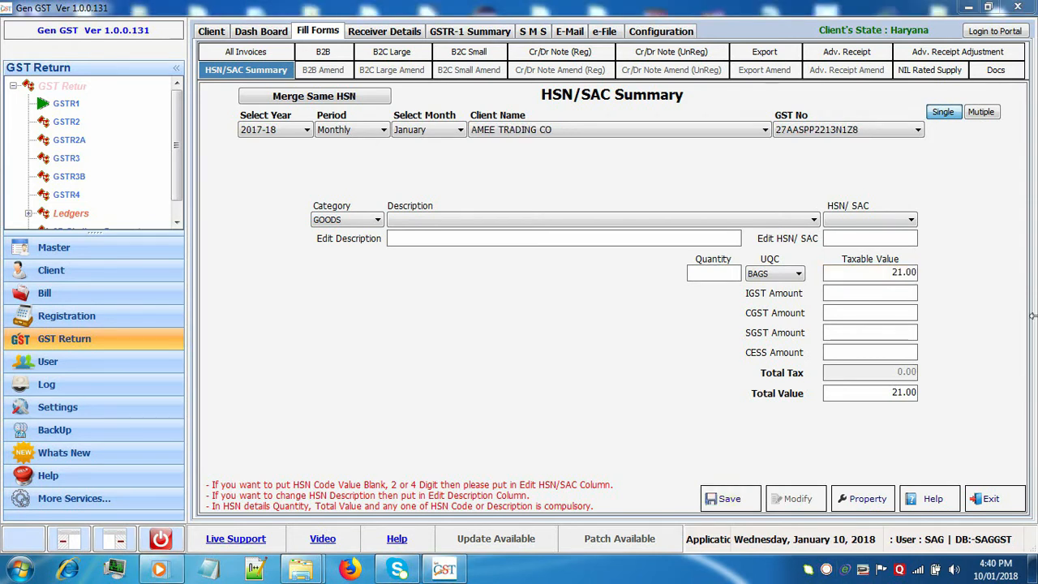
left_click(1012, 72)
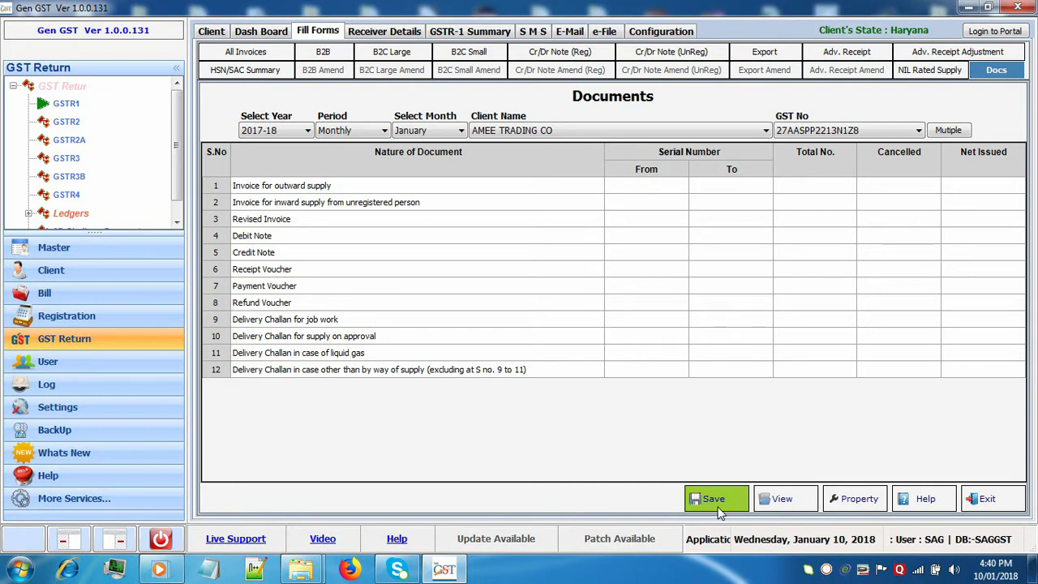
Close Documents and list all invoices for SATISH ENTERPRISES, showing five entries.
left_click(989, 499)
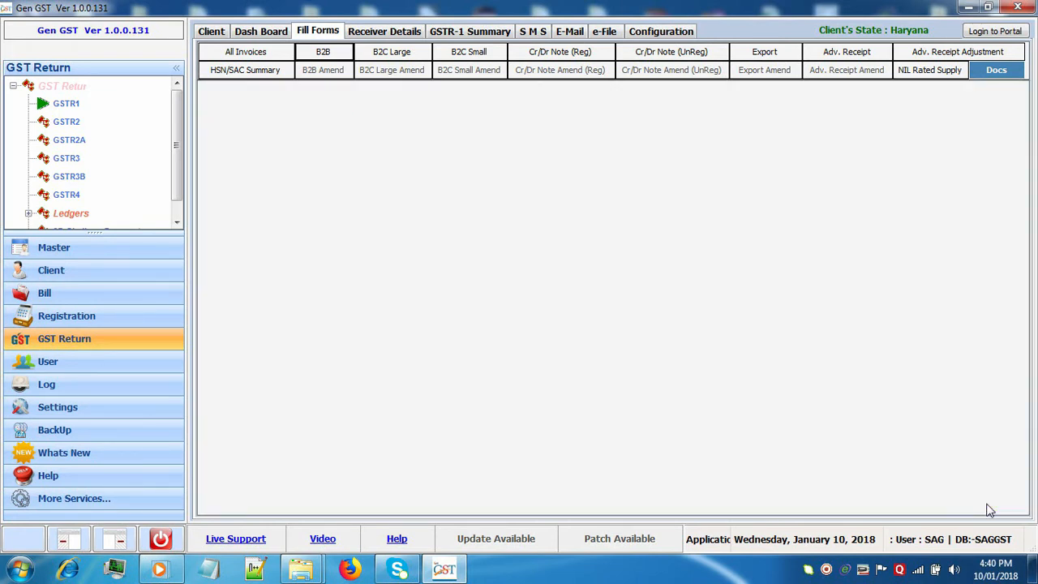
left_click(243, 51)
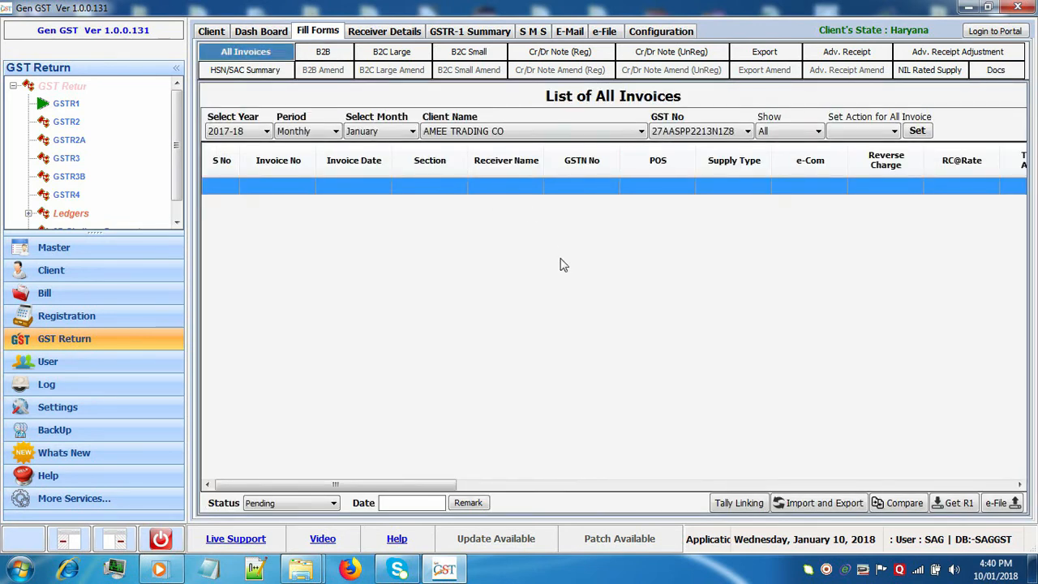
left_click(504, 132)
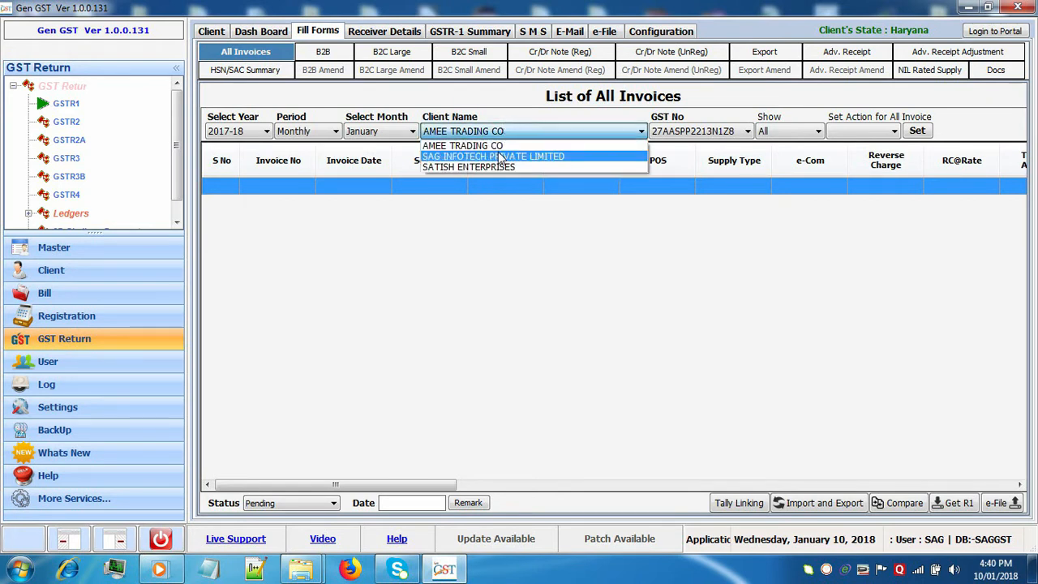
left_click(497, 166)
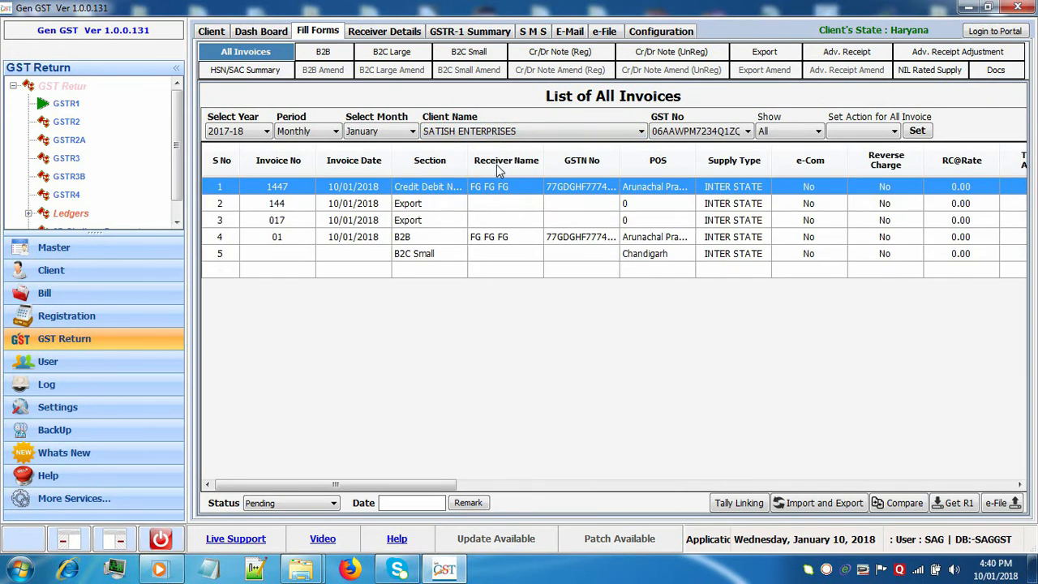
left_click(814, 504)
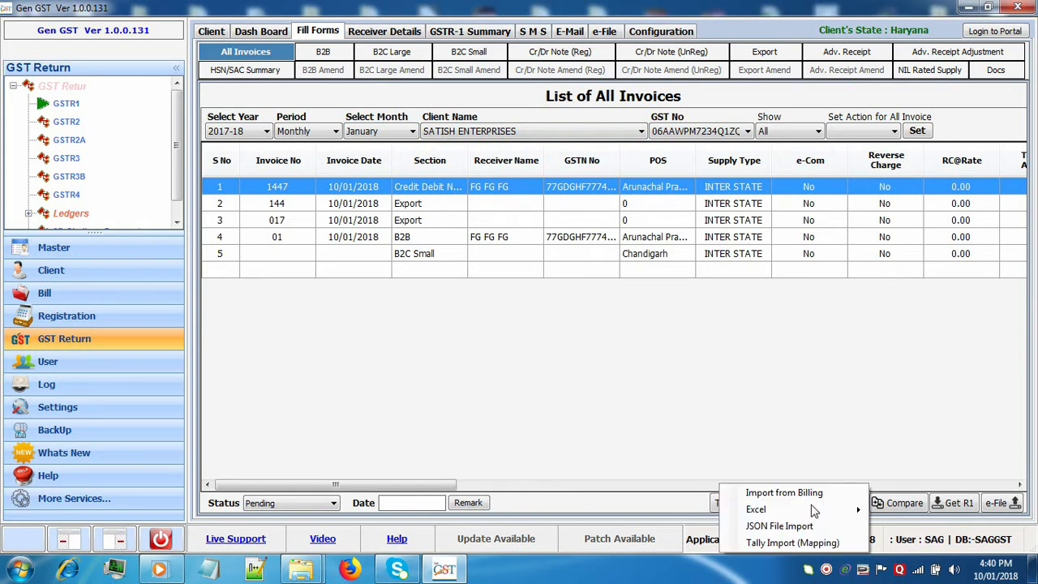
Generate the blank SAG Excel template for GSTR1 and save it to the Desktop.
mouse_move(814, 511)
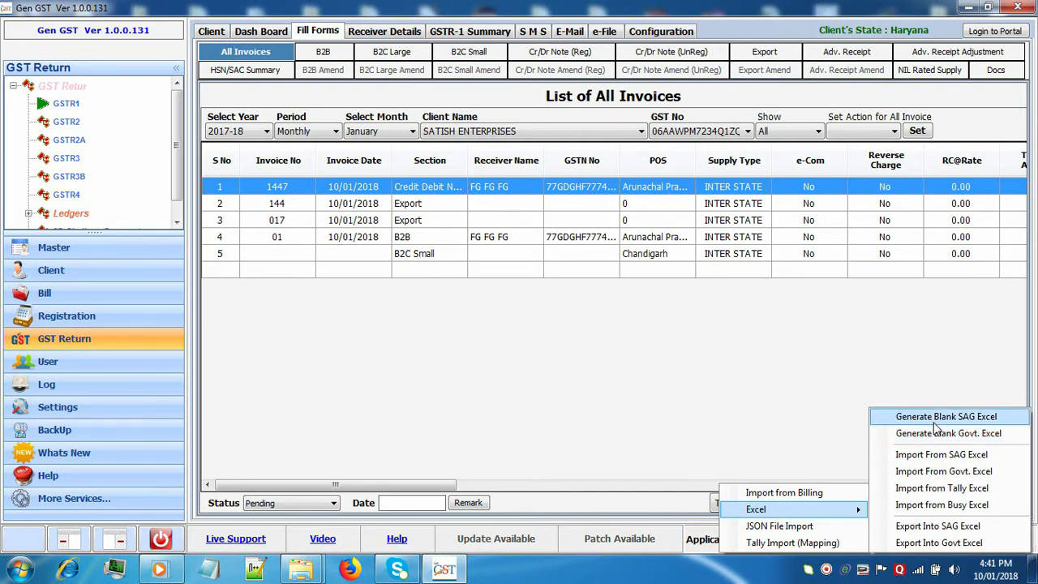
left_click(935, 418)
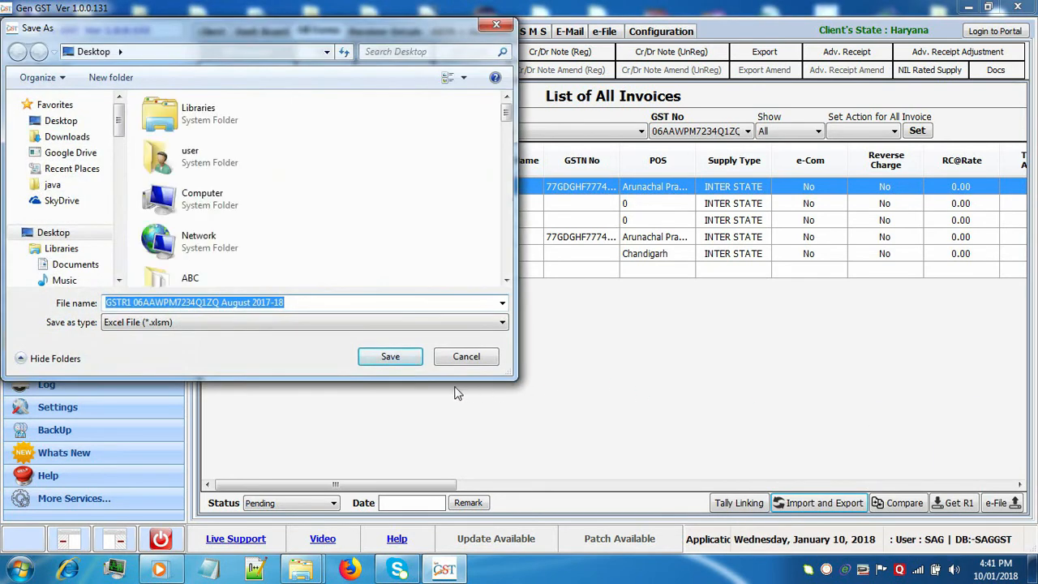
left_click(392, 357)
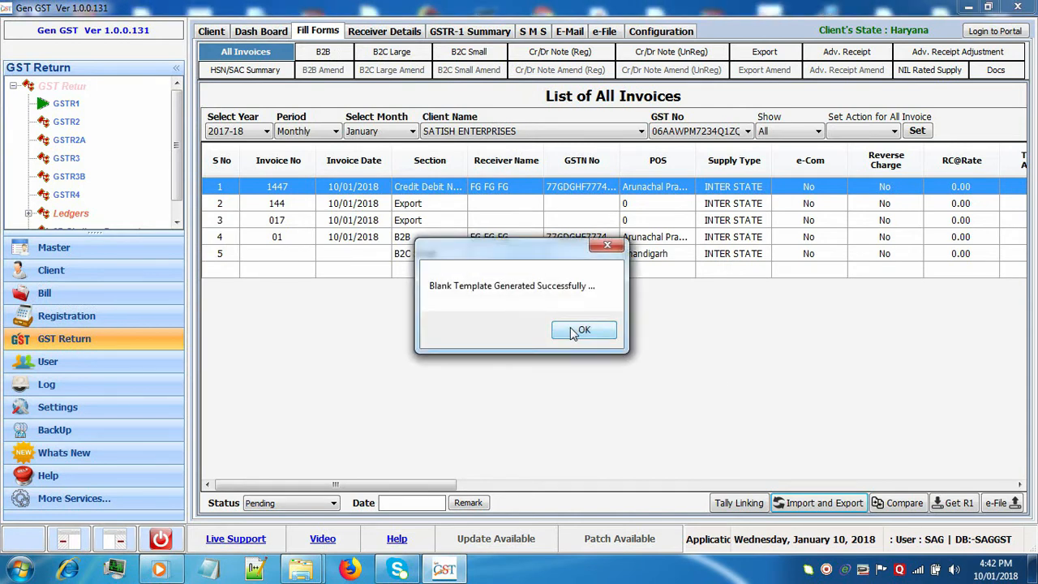
left_click(581, 330)
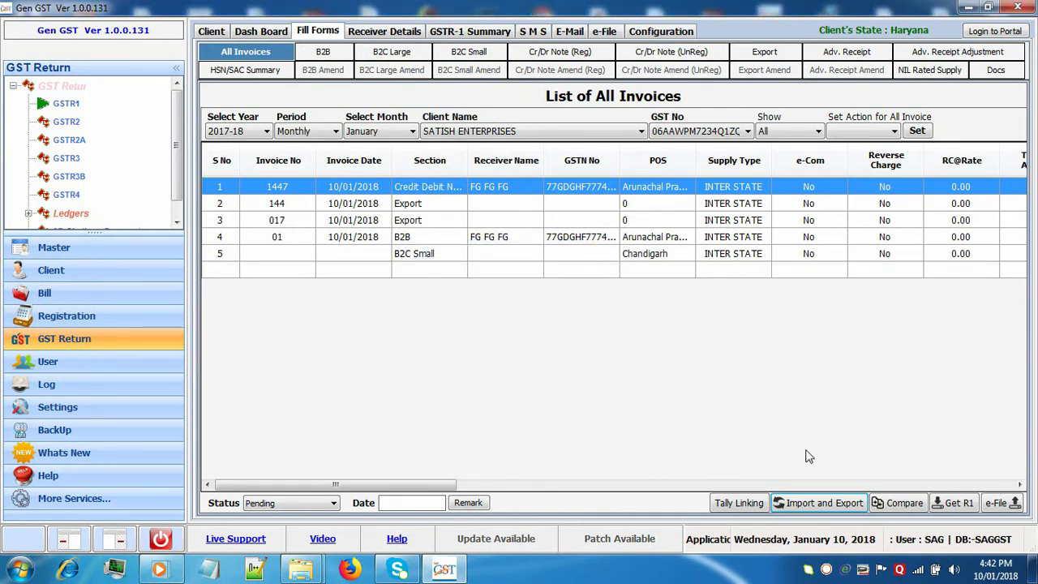
left_click(807, 503)
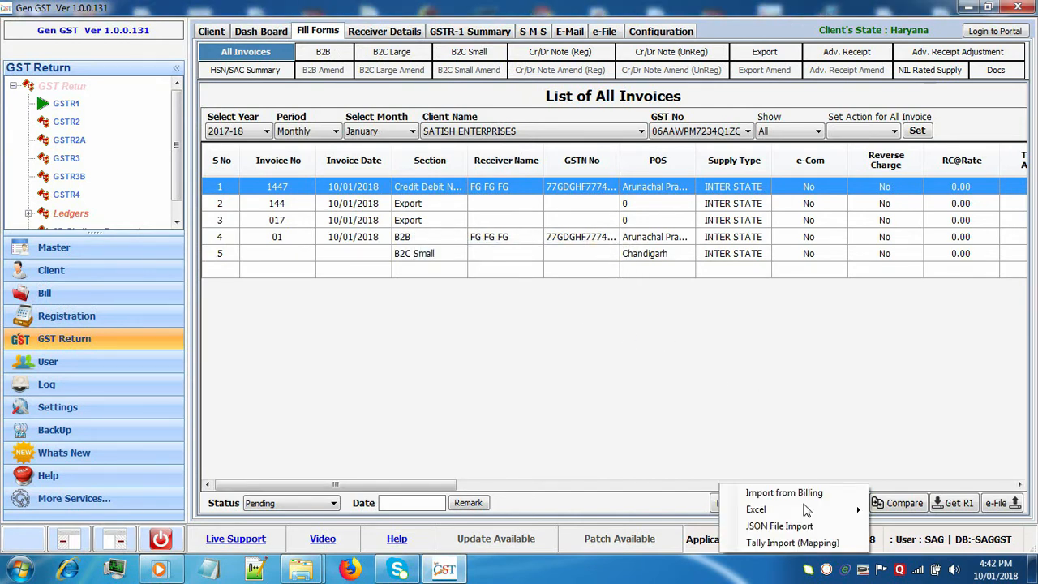
left_click(802, 509)
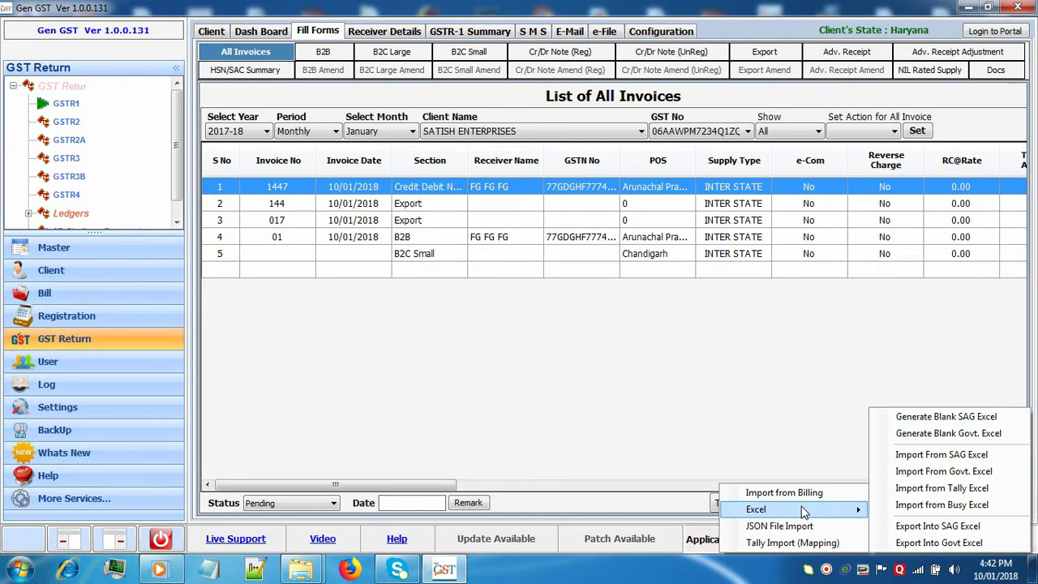
left_click(945, 470)
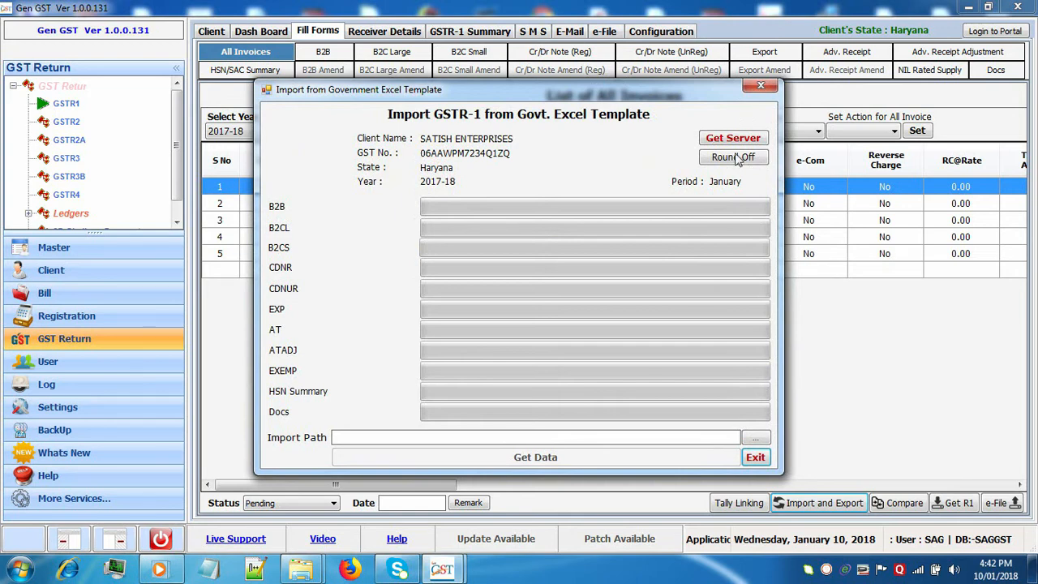
left_click(756, 458)
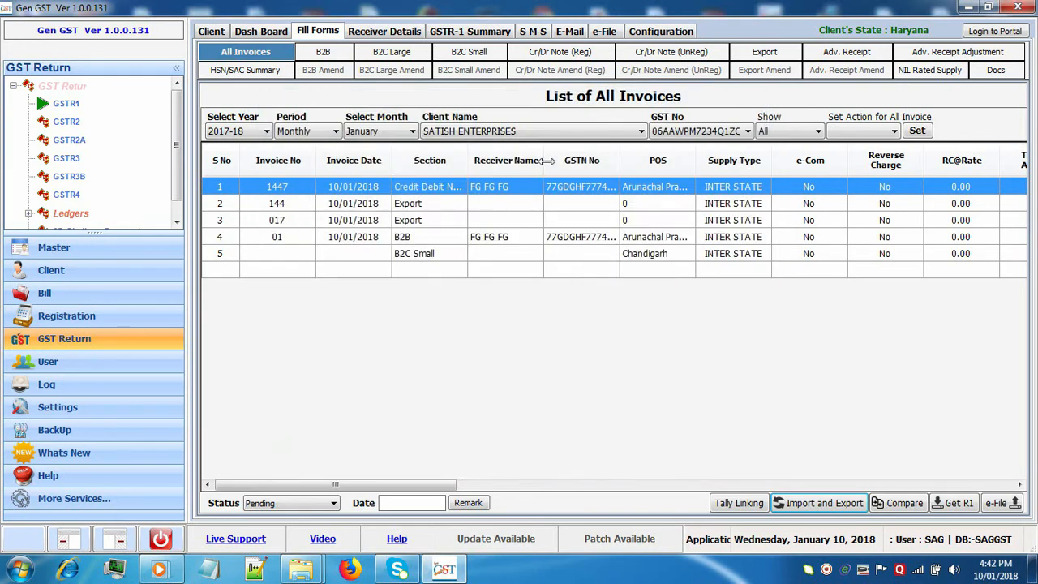
Switch the client to SAG INFOTECH PRIVATE LIMITED and the return month to August.
left_click(560, 133)
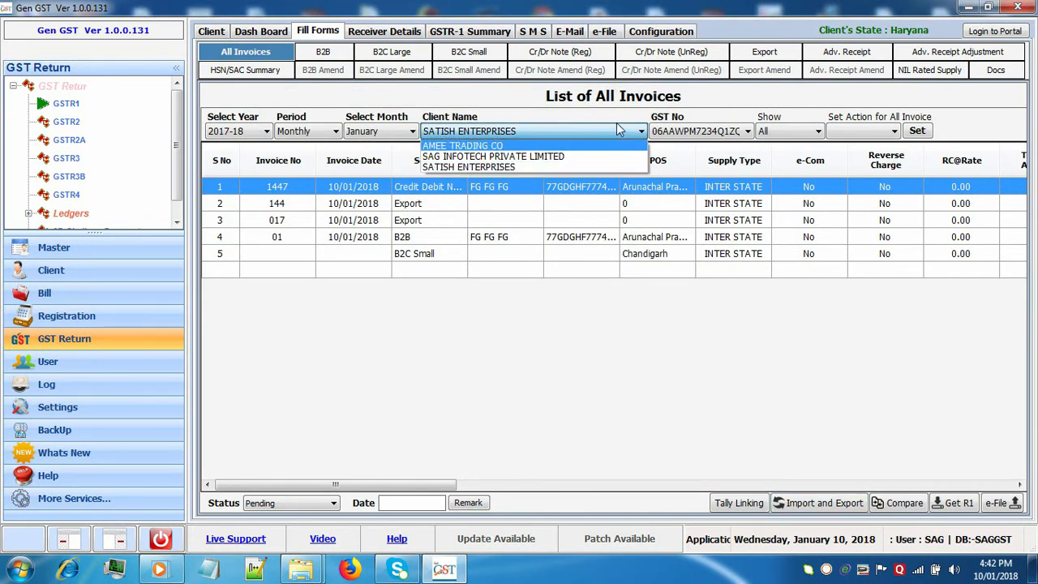
left_click(611, 156)
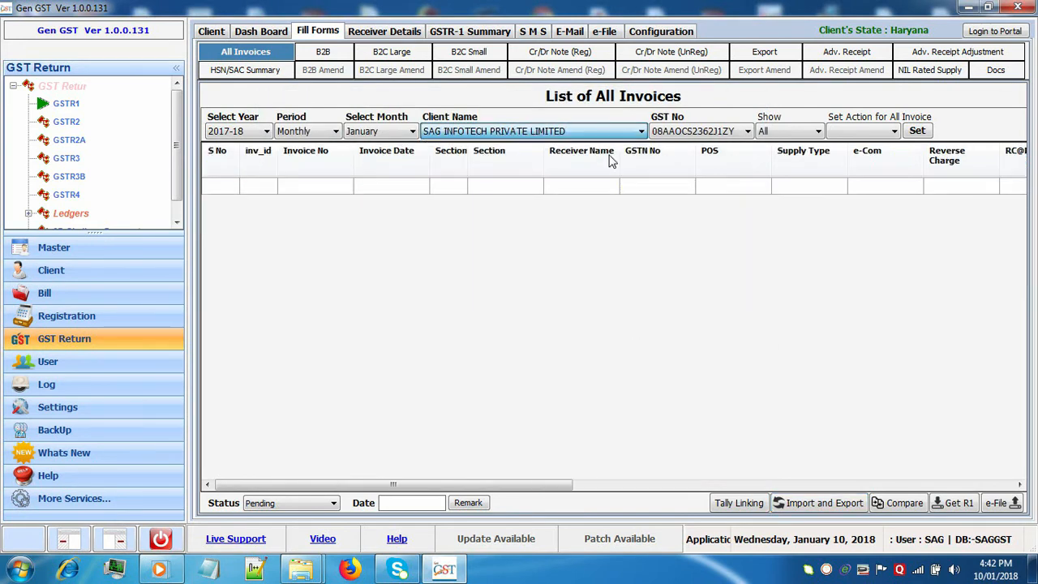
left_click(412, 133)
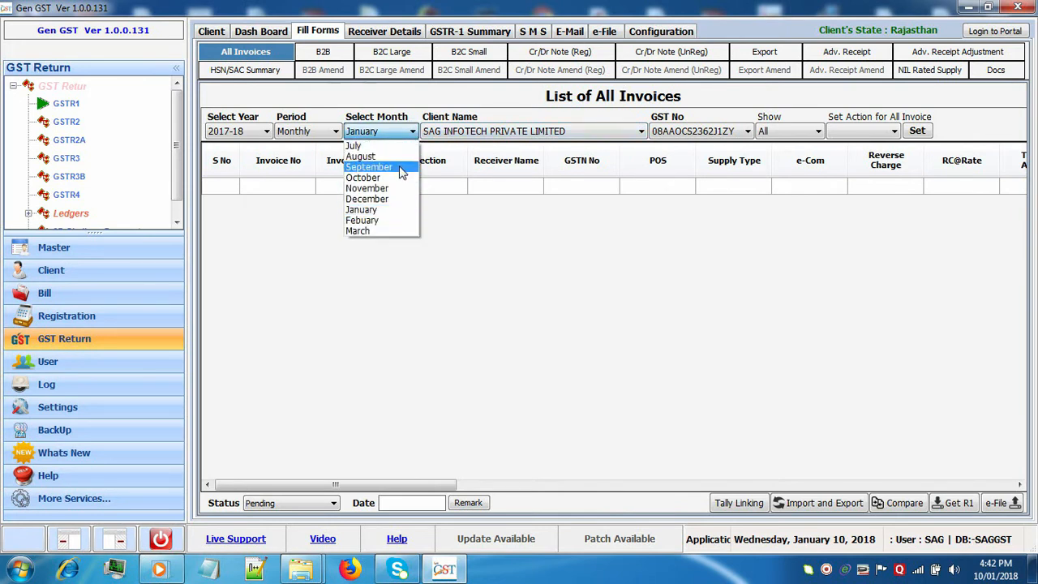
left_click(402, 157)
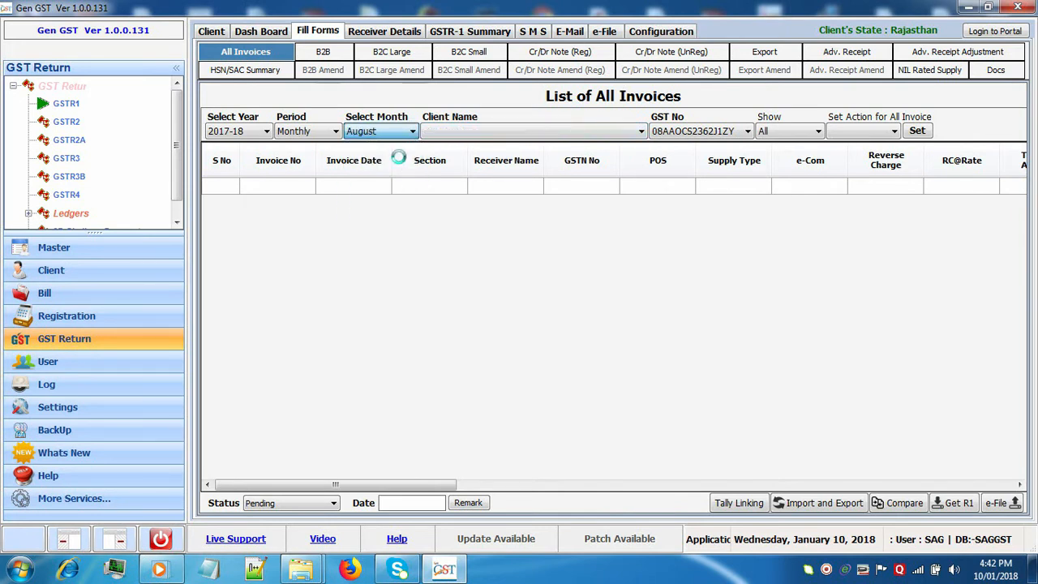
left_click(470, 132)
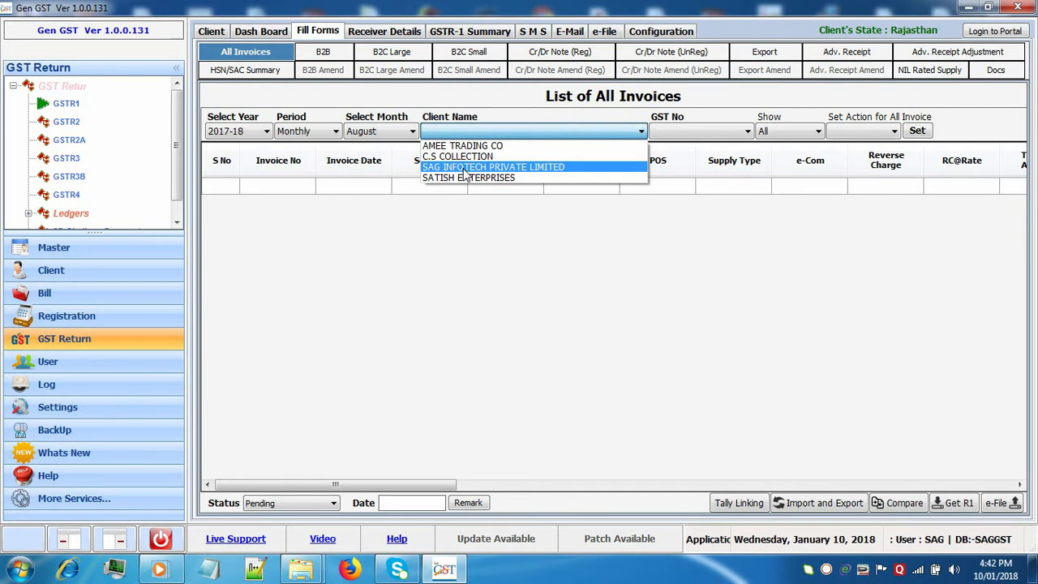
left_click(466, 168)
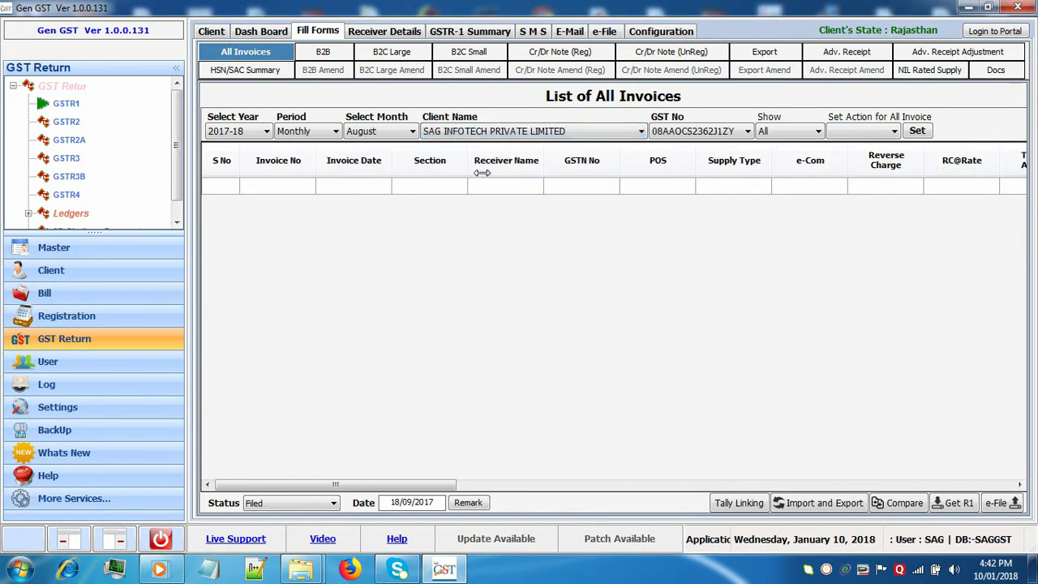
Set up Import From Govt. Excel with the file SIPL_GSTR1_AUG.XLSX from the Desktop.
left_click(819, 505)
mouse_move(815, 508)
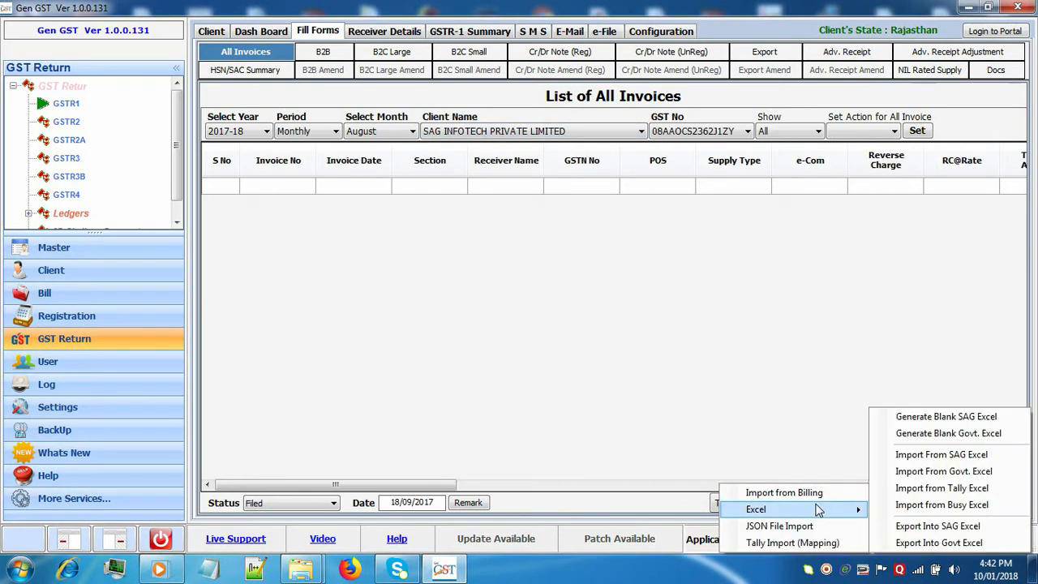
left_click(967, 477)
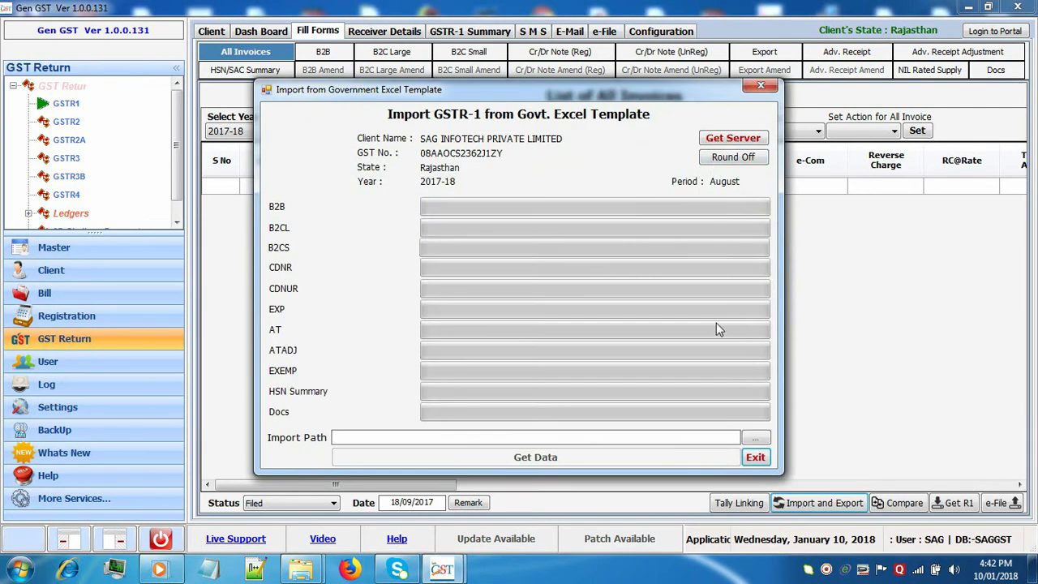
left_click(753, 439)
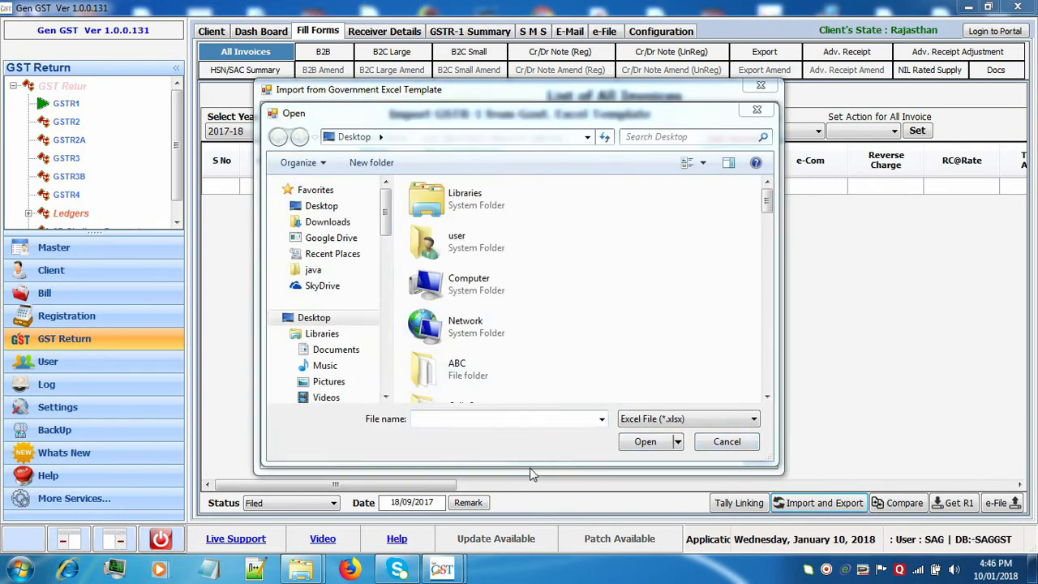
left_click(555, 417)
type("s")
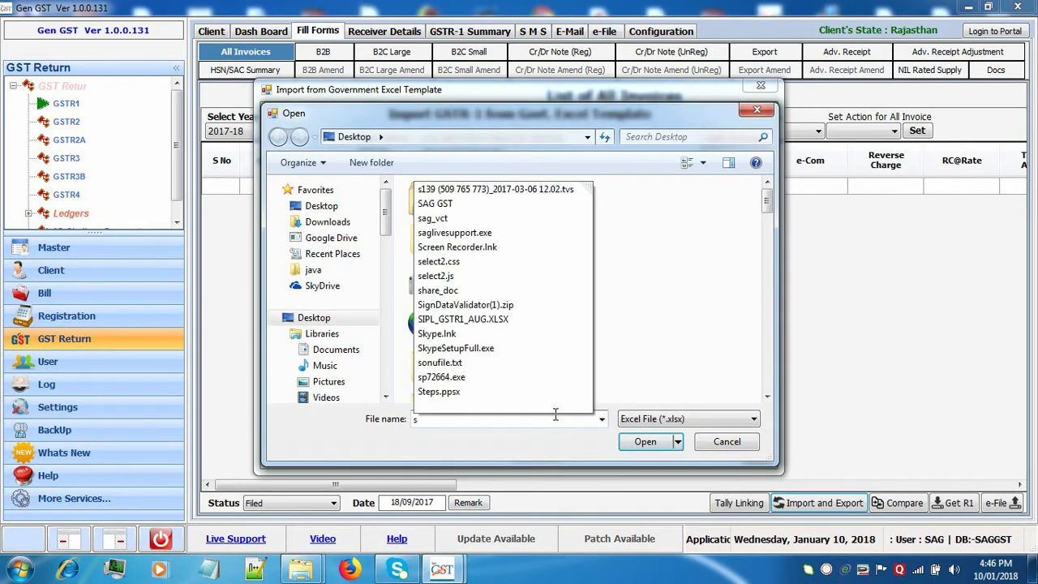
left_click(516, 322)
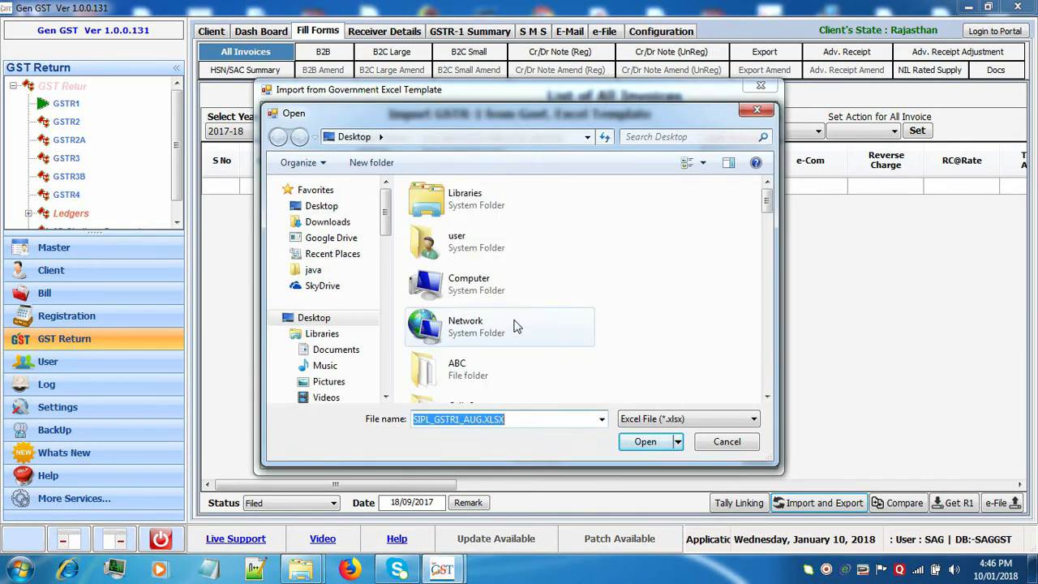
left_click(647, 444)
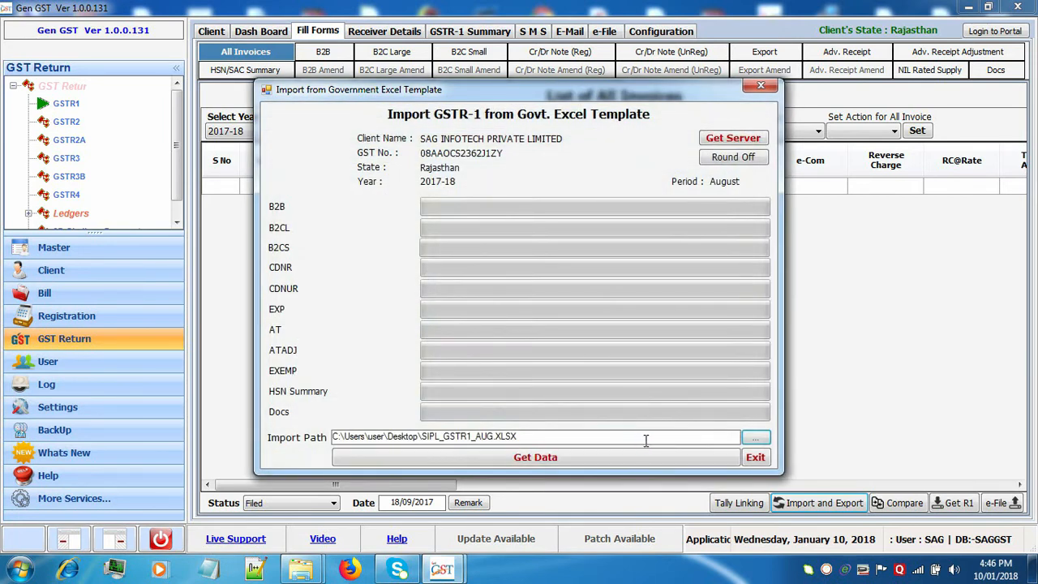
Load the Excel data using 'Delete all existing invoices, then Import all invoices', then view GSTR-1 Summary.
left_click(600, 458)
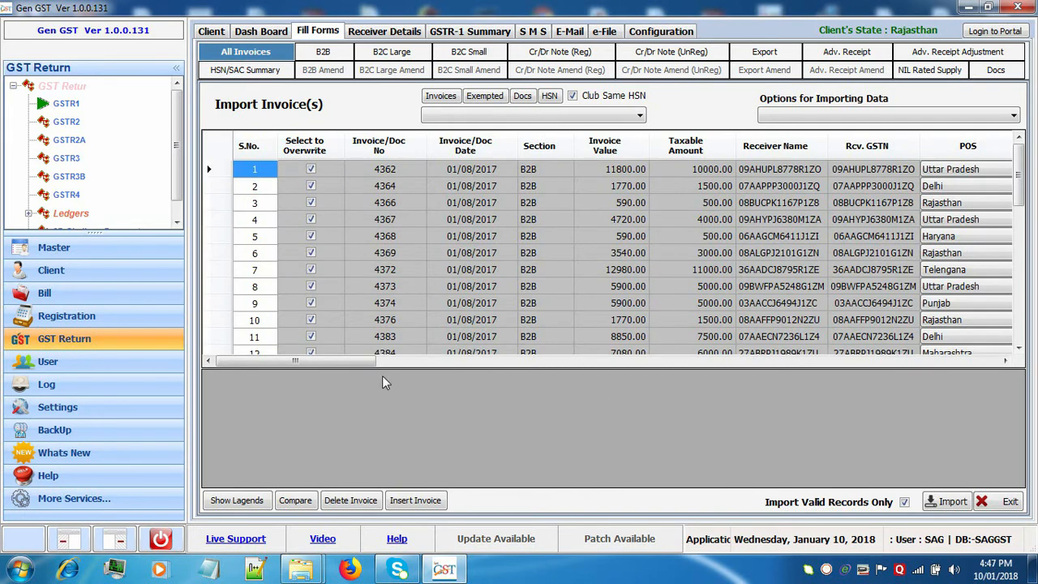
left_click_drag(370, 362, 390, 360)
left_click_drag(432, 365, 393, 364)
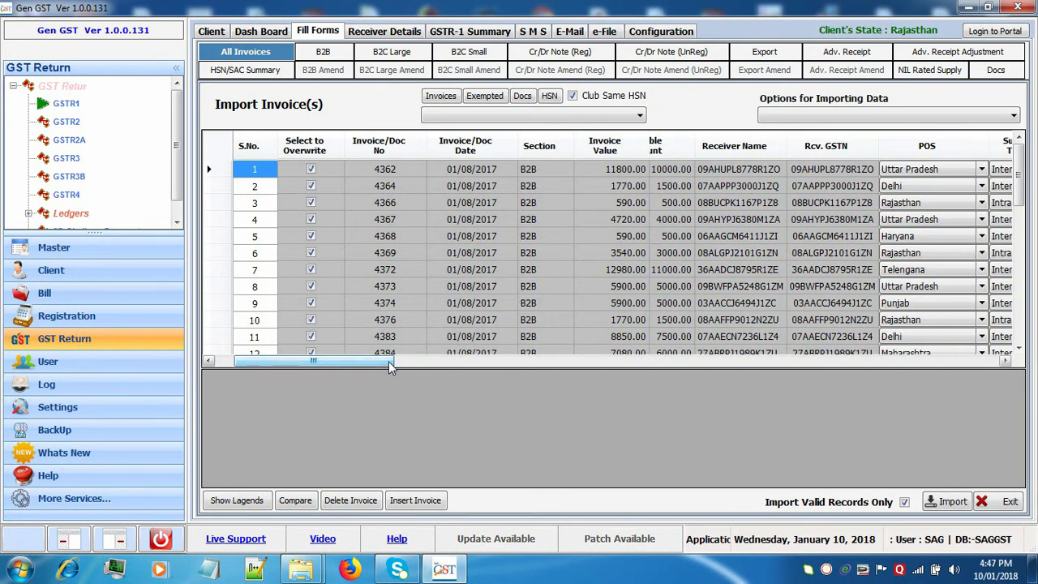
left_click(846, 118)
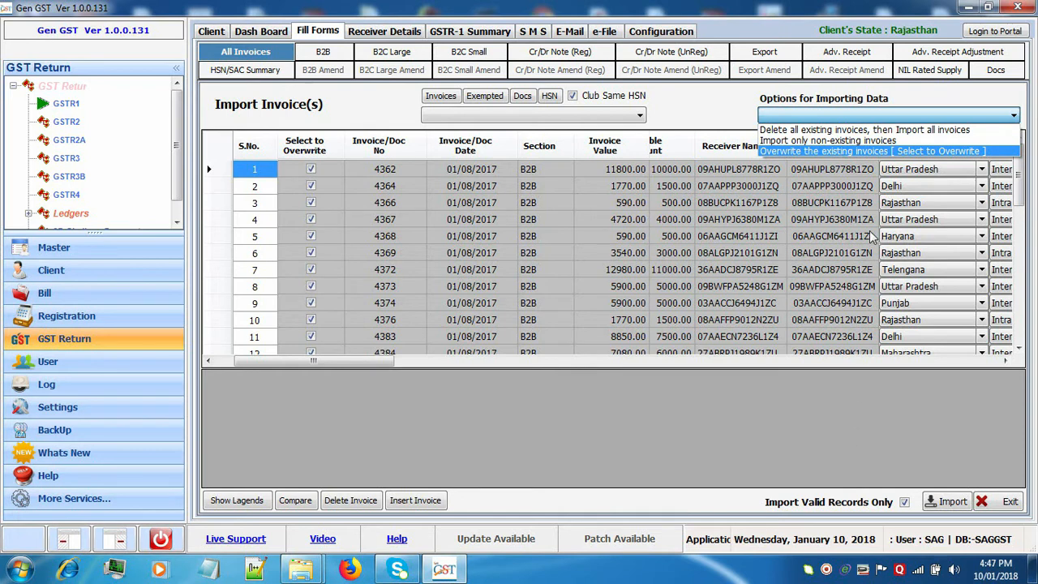
left_click(872, 130)
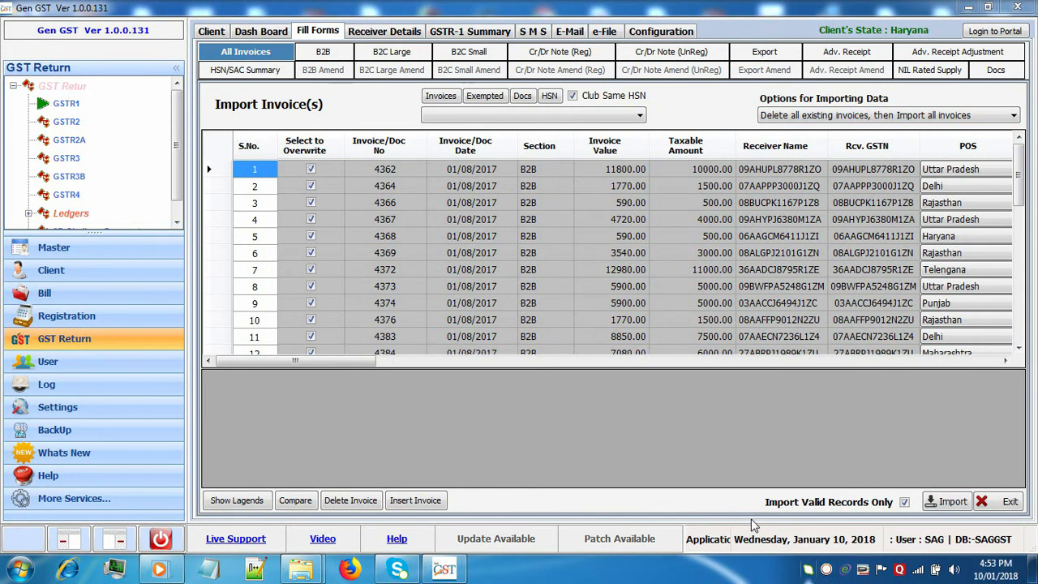
left_click(485, 34)
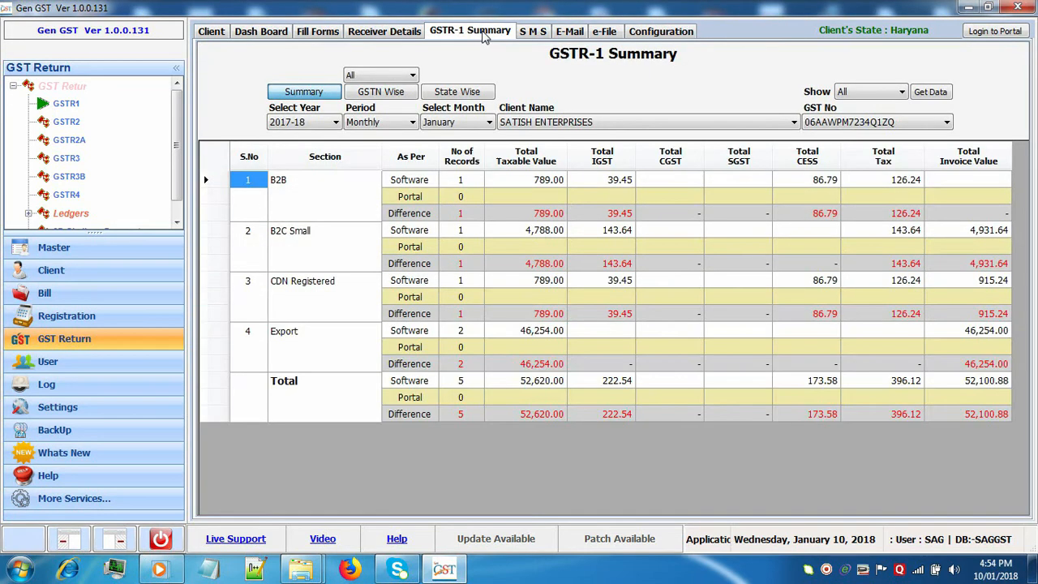
Keep January as the month and switch the GSTR-1 summary to the GSTN Wise receiver breakdown.
left_click(478, 125)
left_click(477, 128)
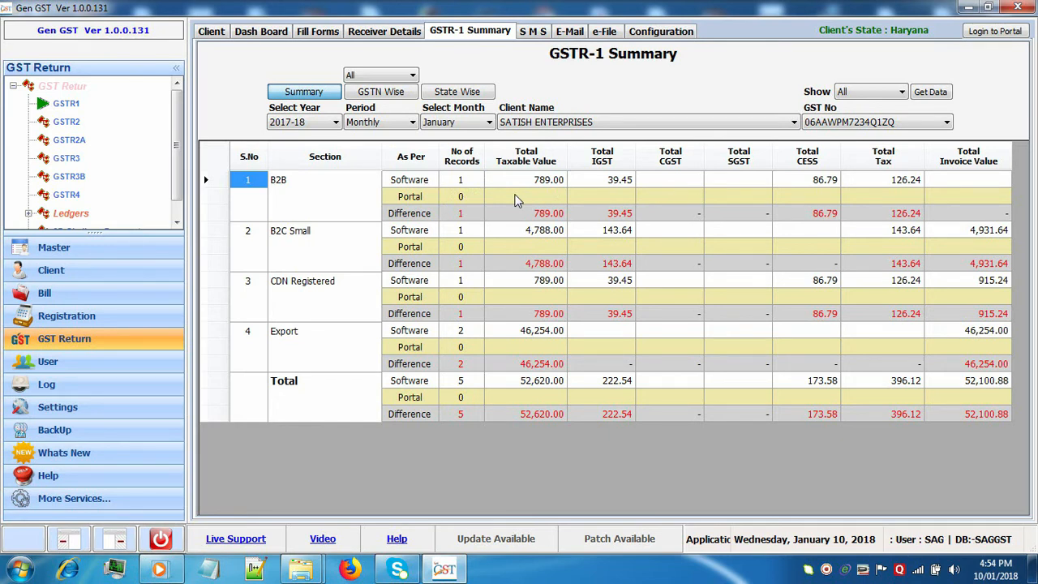
left_click(403, 92)
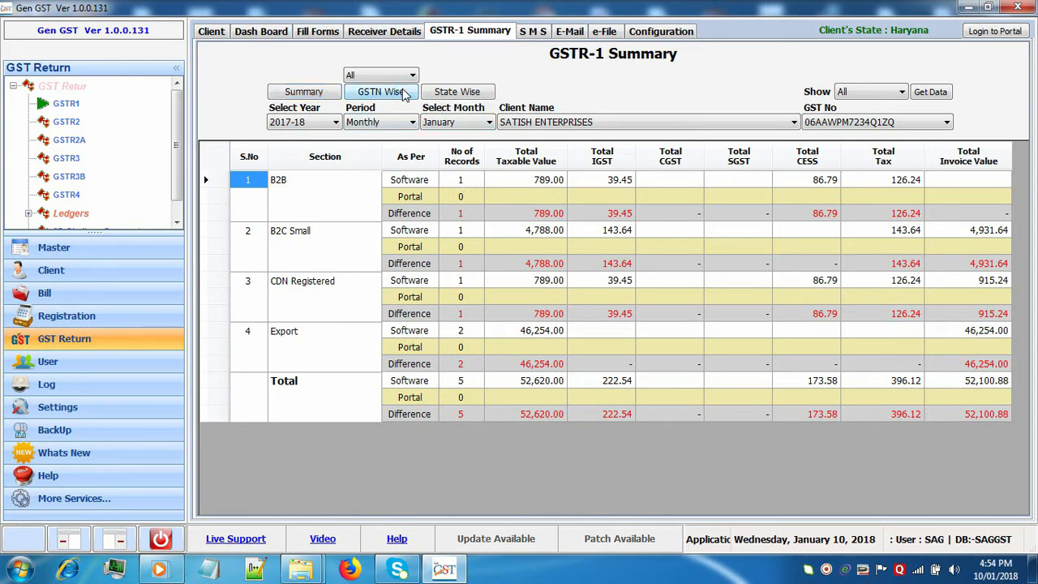
left_click(404, 92)
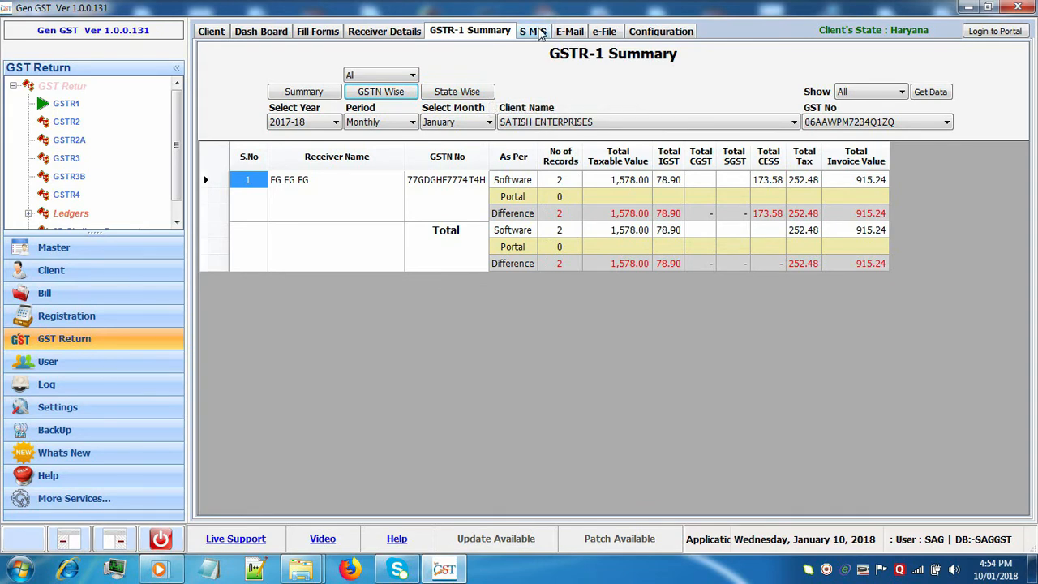
Move past the SMS and E-Mail pages to the e-File page for December 2017-18.
left_click(539, 33)
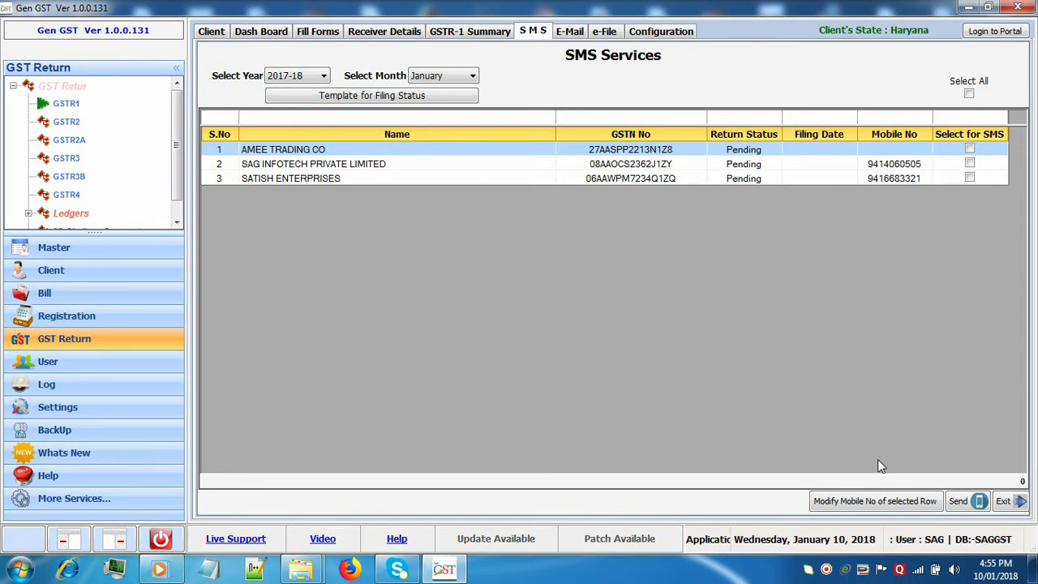
left_click(568, 32)
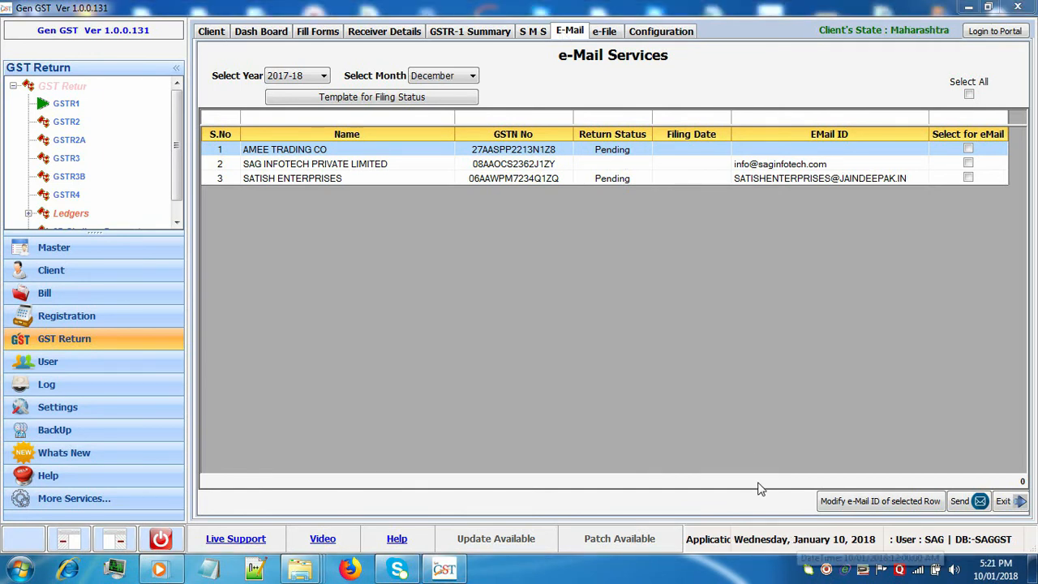
left_click(614, 40)
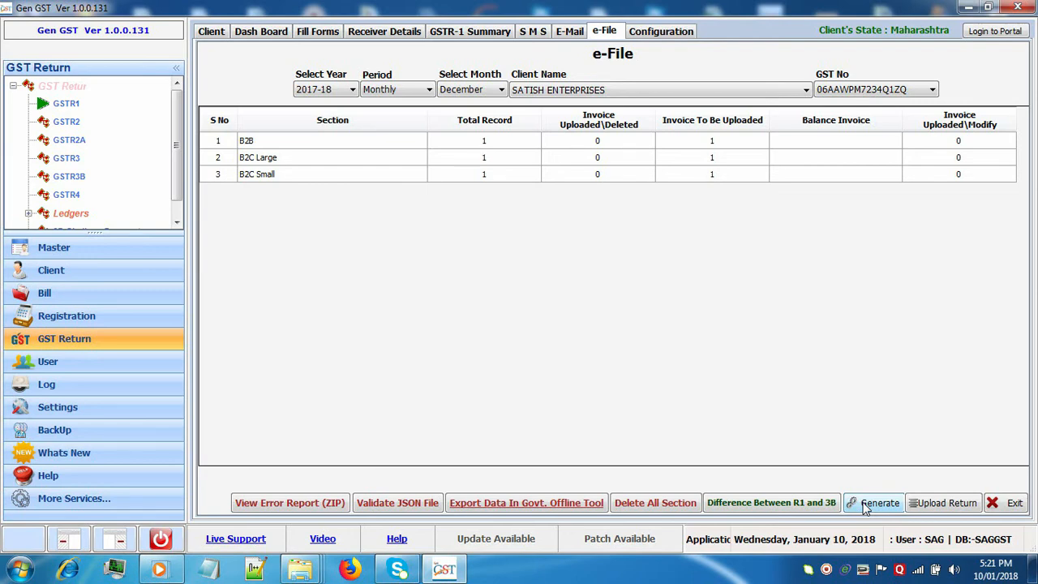
Generate the December GSTR-1 JSON and save it to the Desktop, replacing the existing file.
left_click(873, 503)
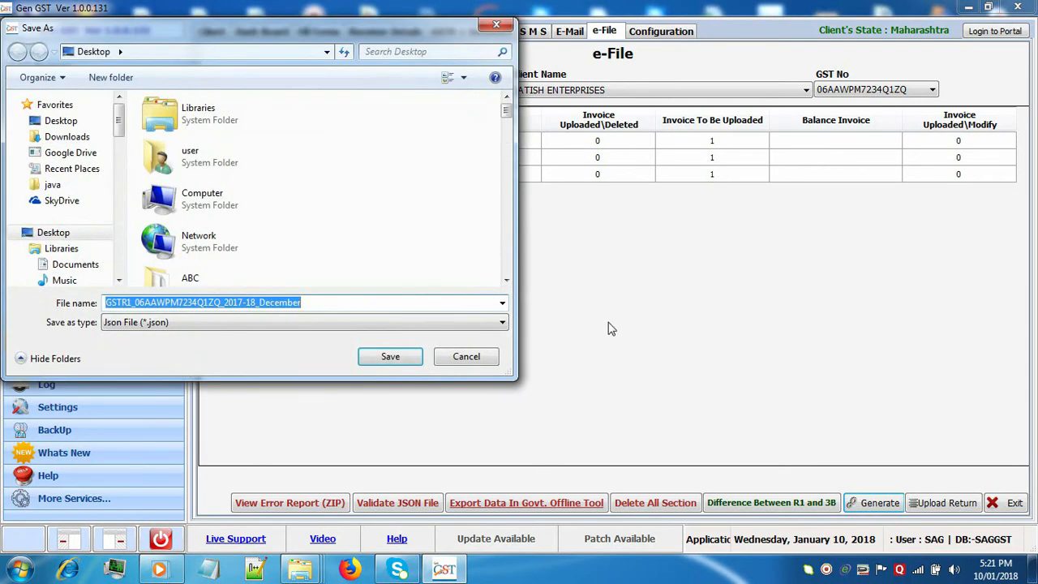
left_click(390, 357)
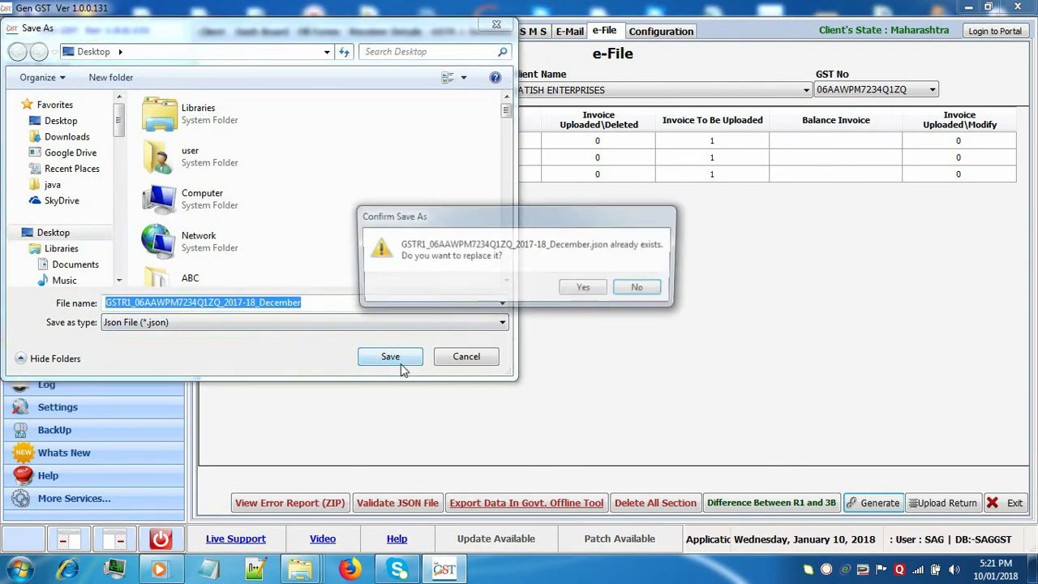
left_click(584, 289)
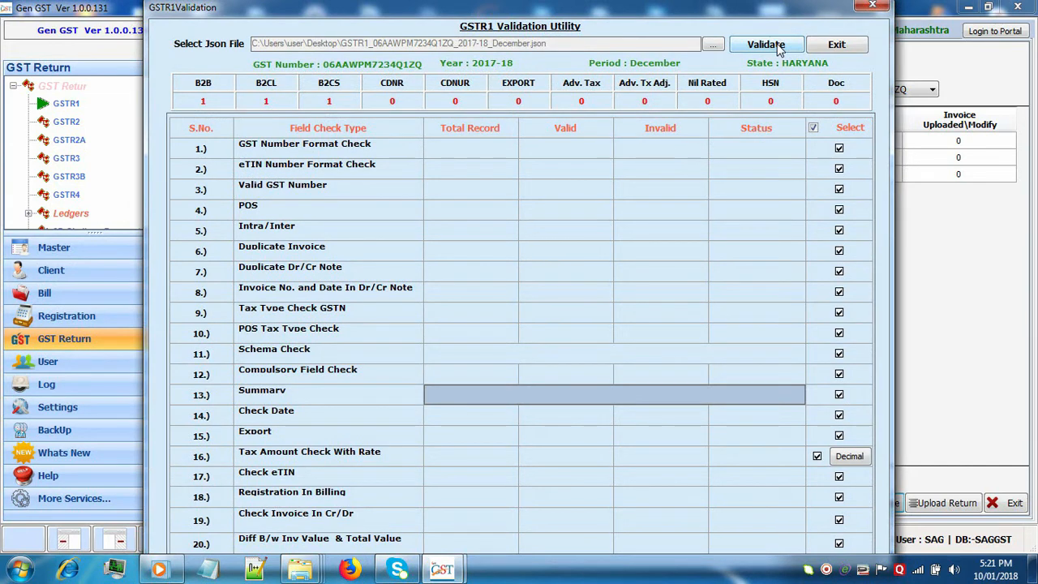
Validate the JSON without online GST number checks, then exit the Validation Utility.
left_click(777, 46)
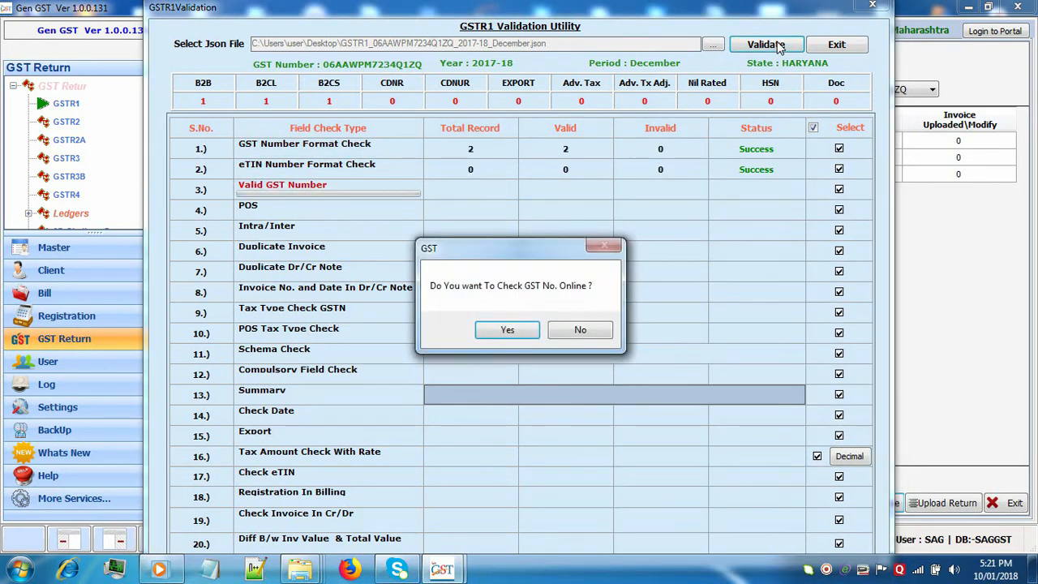
left_click(585, 330)
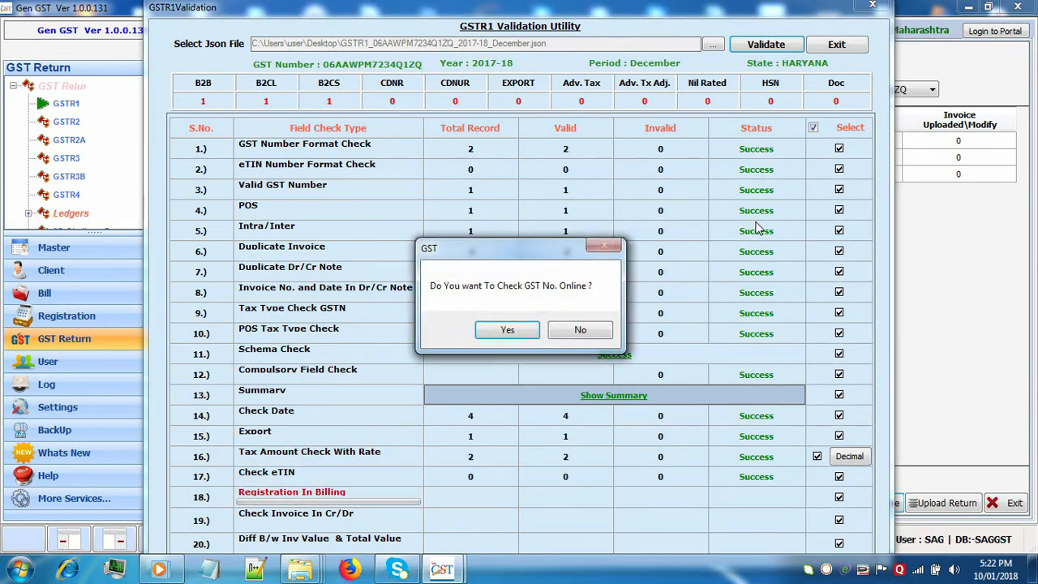
left_click(606, 335)
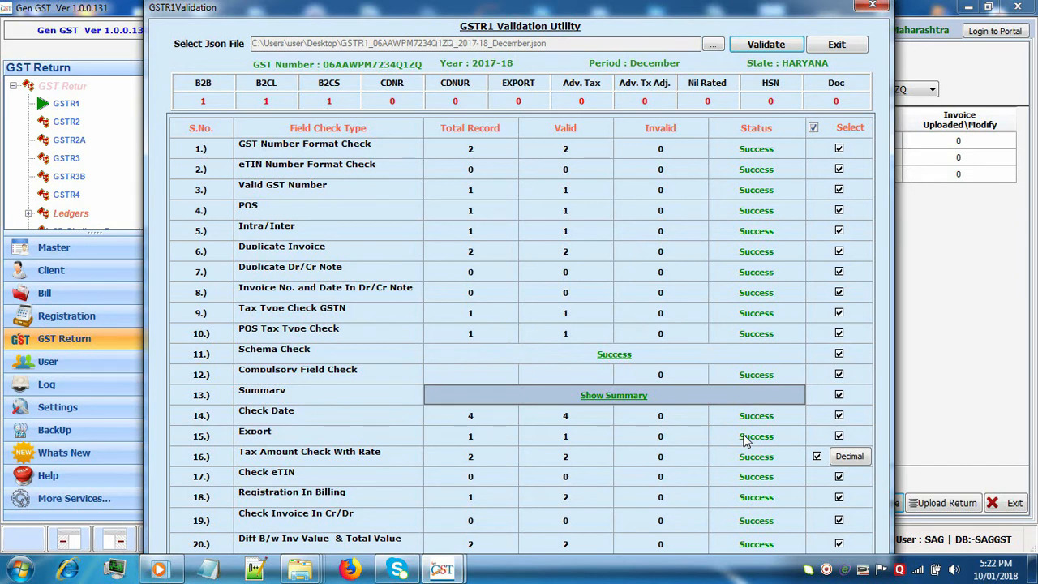
left_click(835, 45)
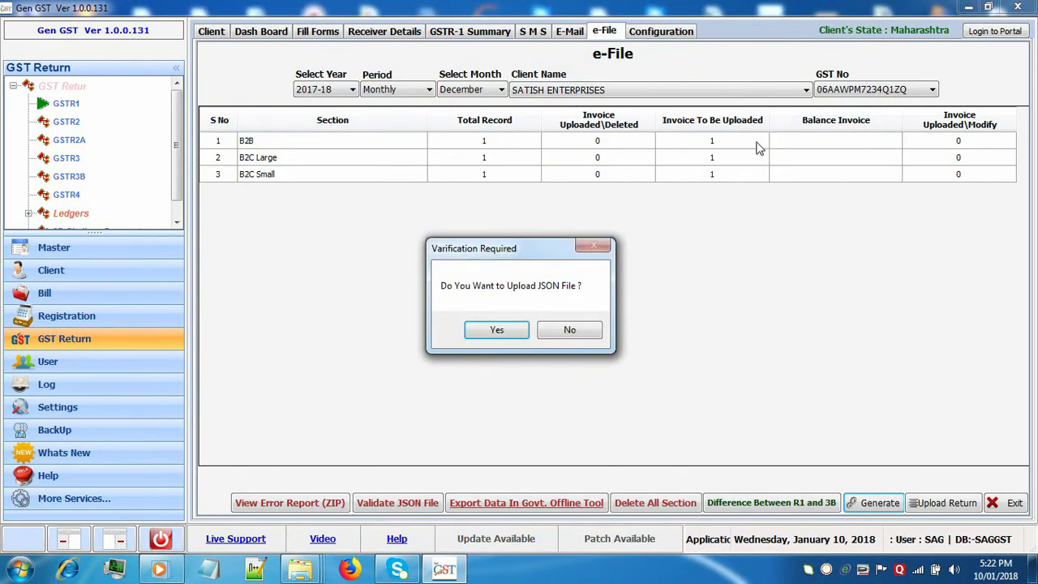
Decline uploading for now and start the GST portal login in Chrome for SATISH ENTERPRISES.
left_click(557, 334)
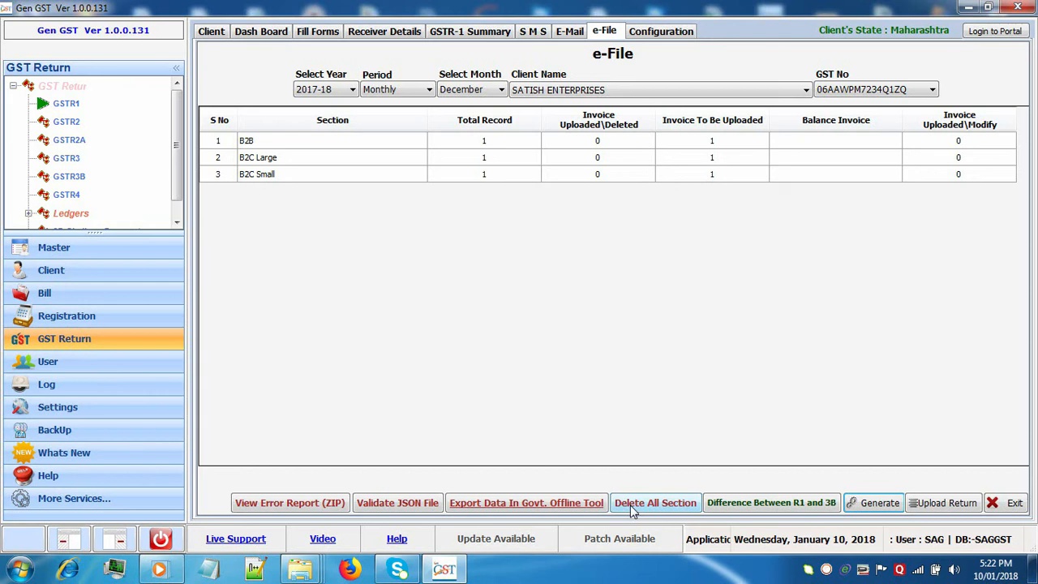
left_click(984, 40)
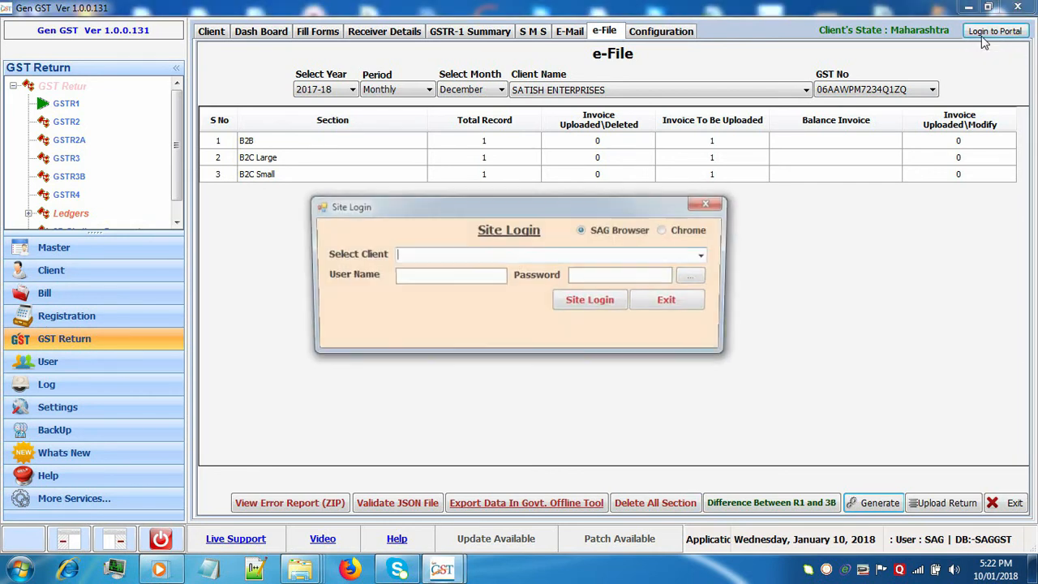
left_click(666, 232)
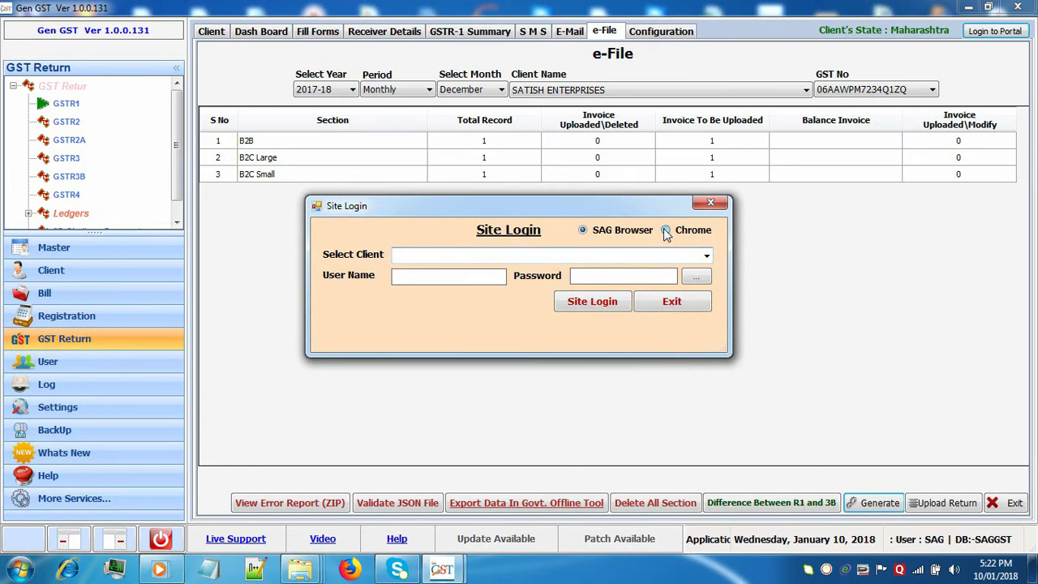
left_click(708, 257)
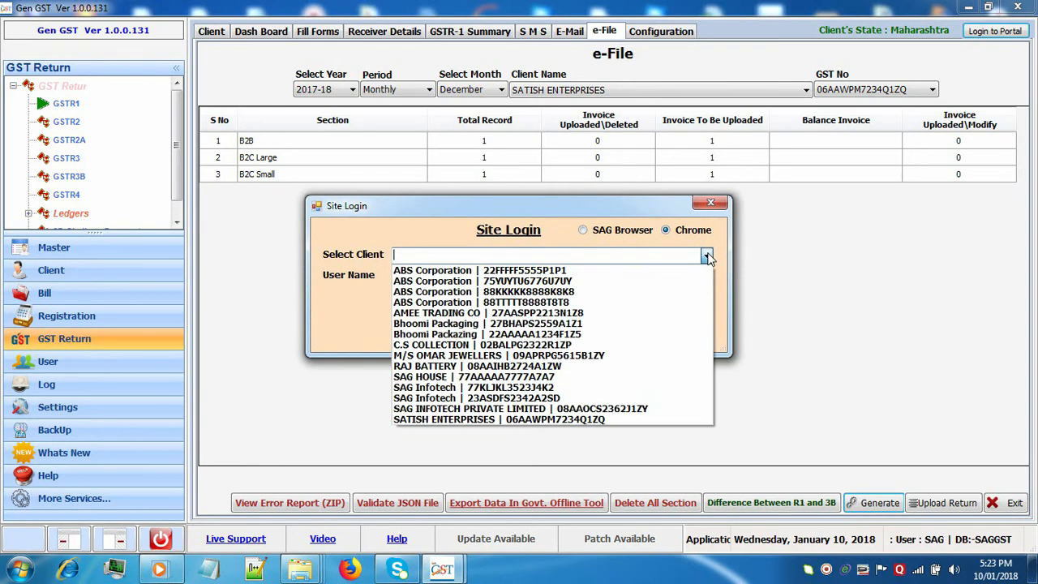
left_click(573, 421)
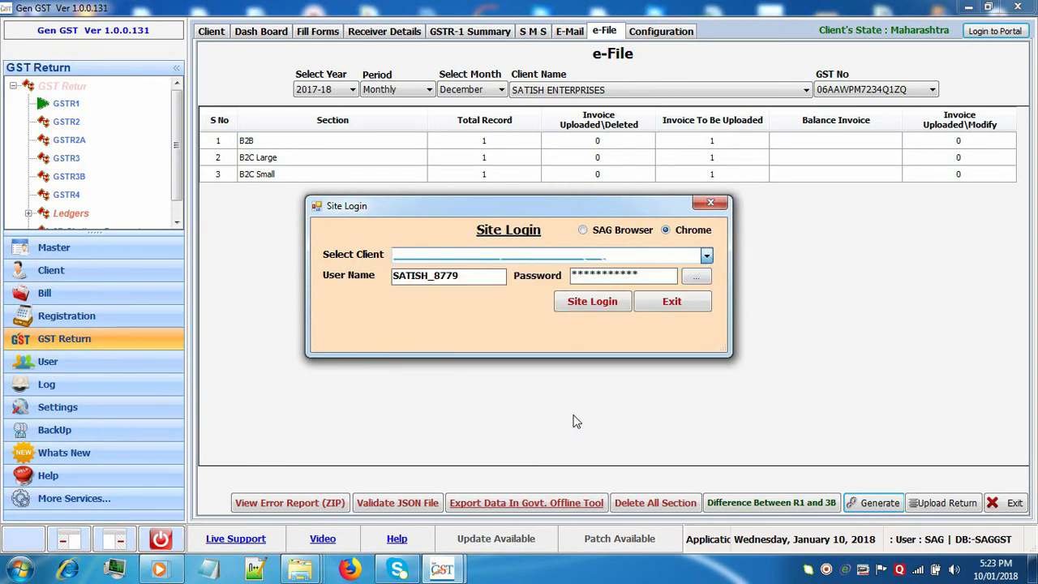
left_click(591, 302)
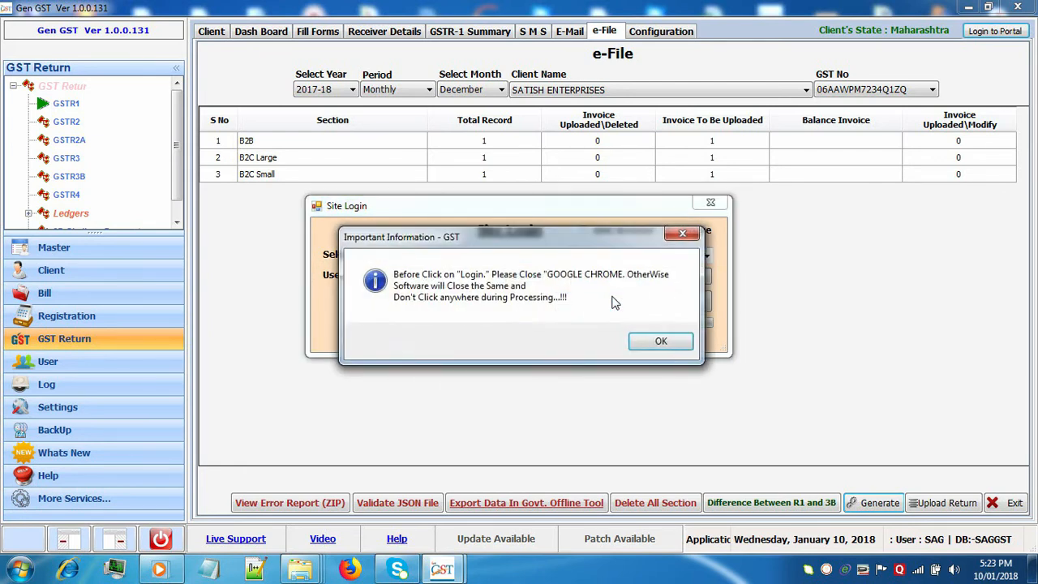
left_click(659, 343)
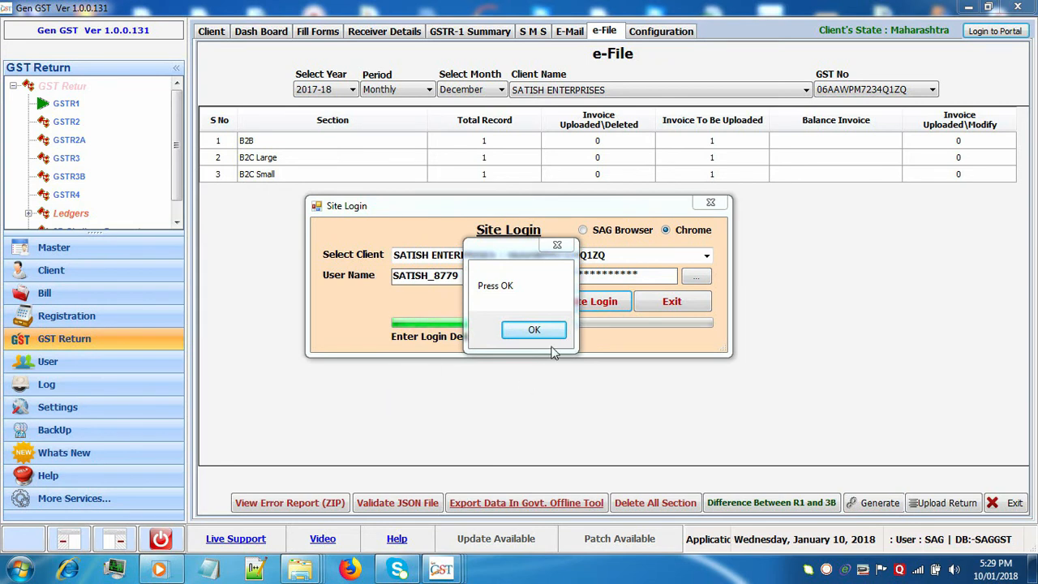
Dismiss the message and enter the image security code to complete the portal sign-in.
left_click(551, 333)
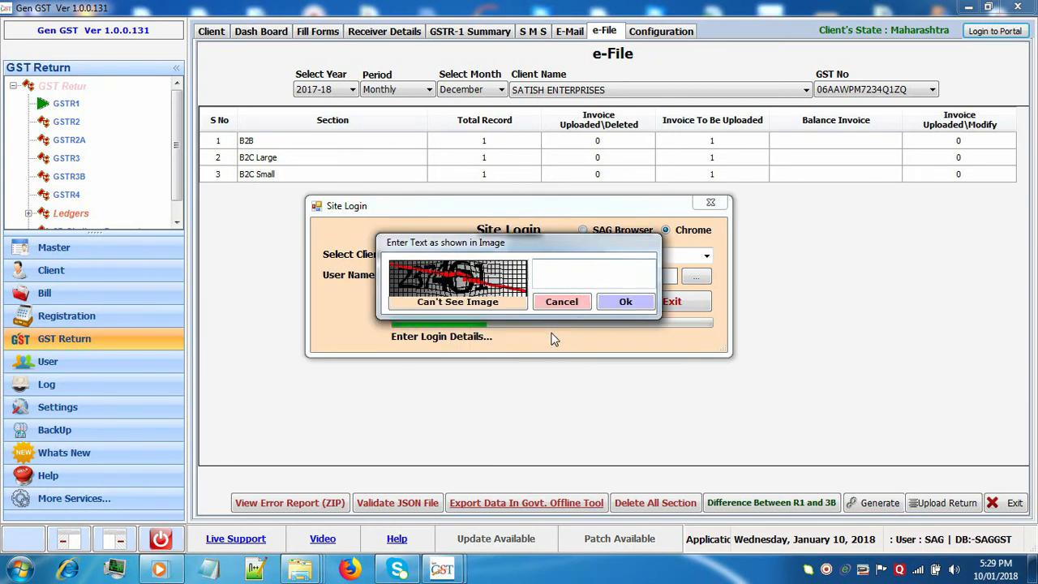
left_click(587, 269)
type("23746")
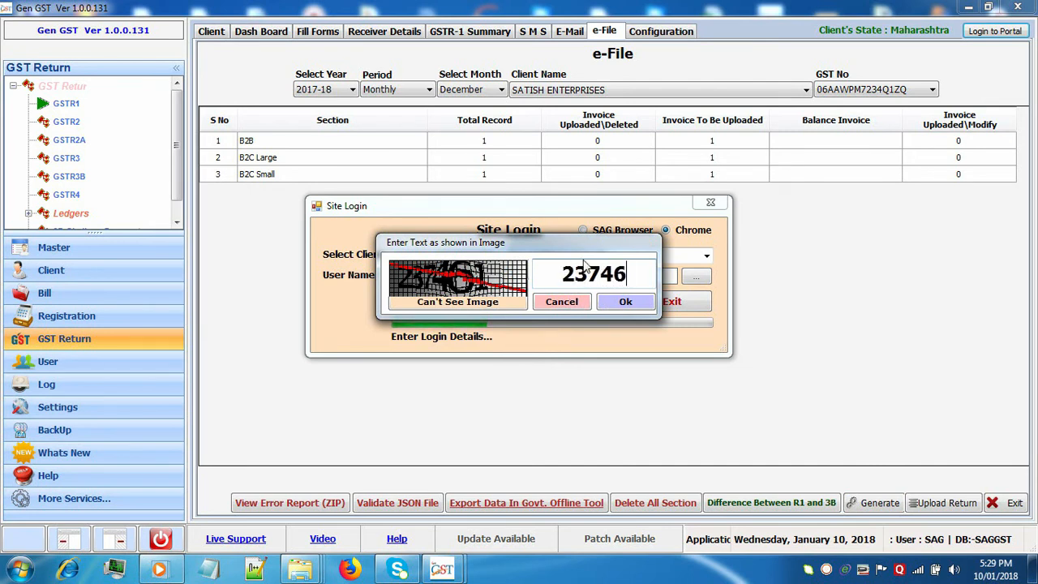
type("1")
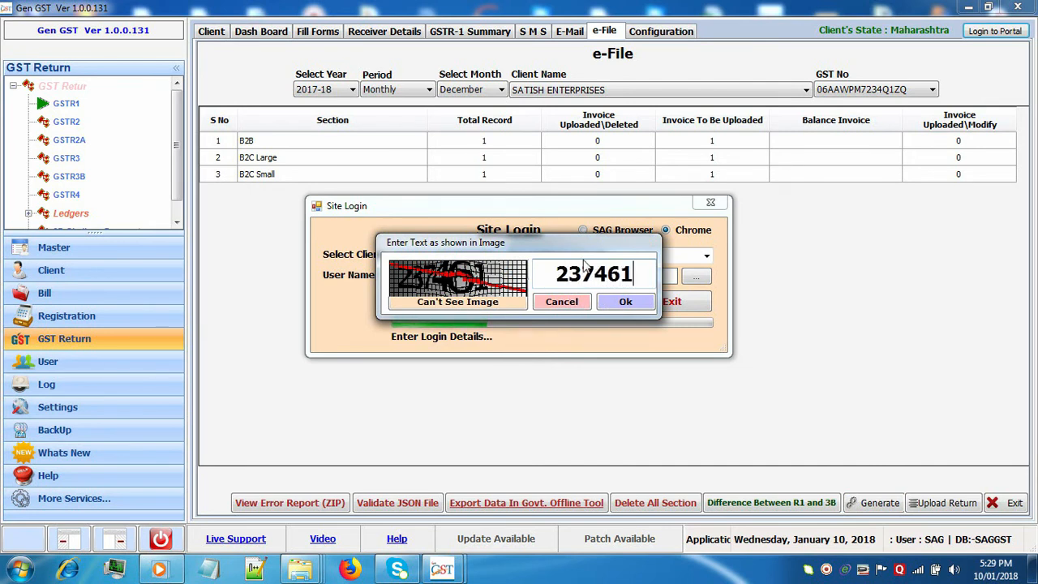
left_click(636, 308)
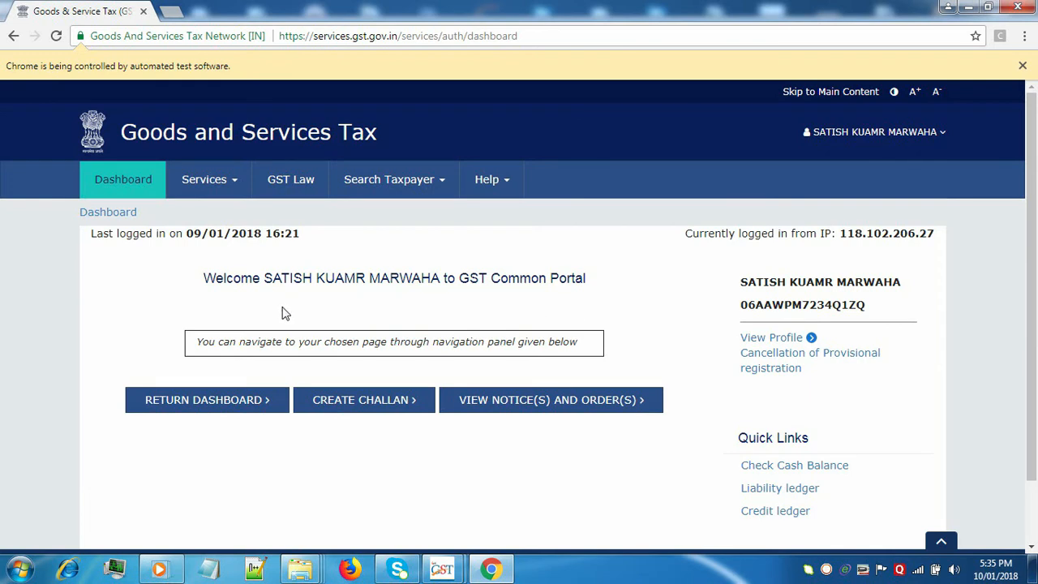
Search the Return Dashboard for the December 2017-18 filing period.
left_click(225, 406)
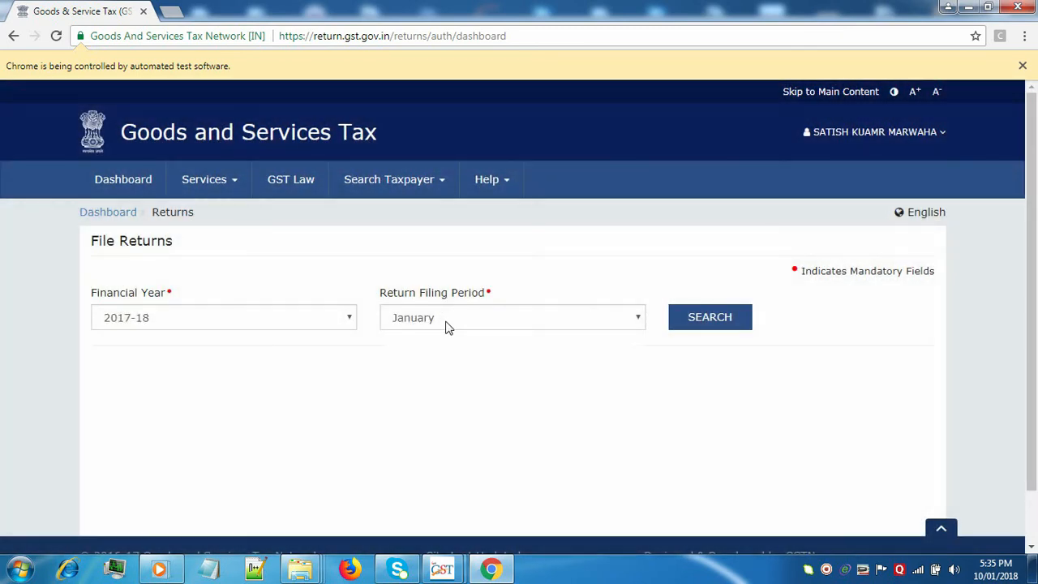
left_click(448, 321)
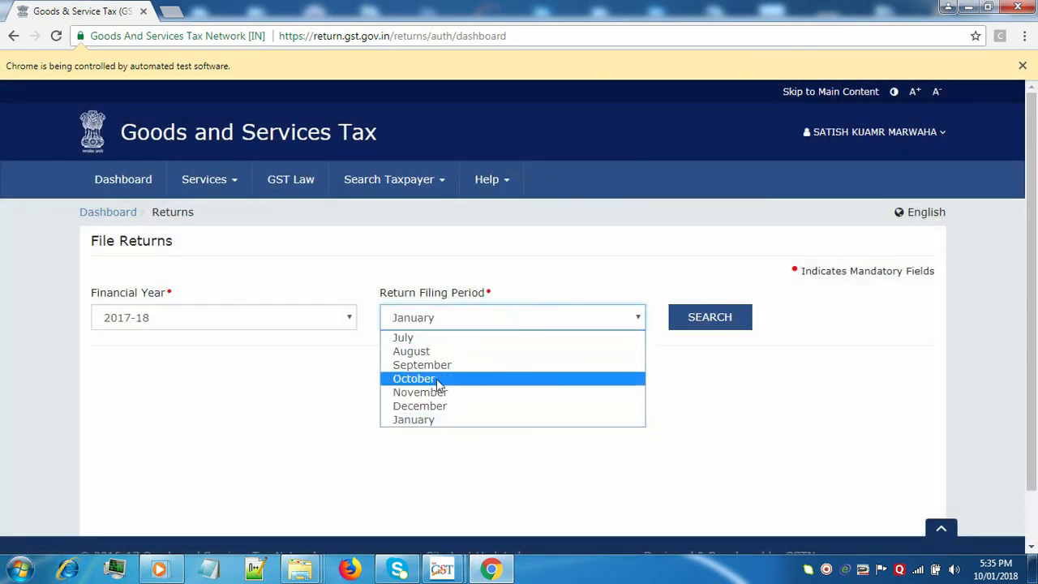
left_click(438, 407)
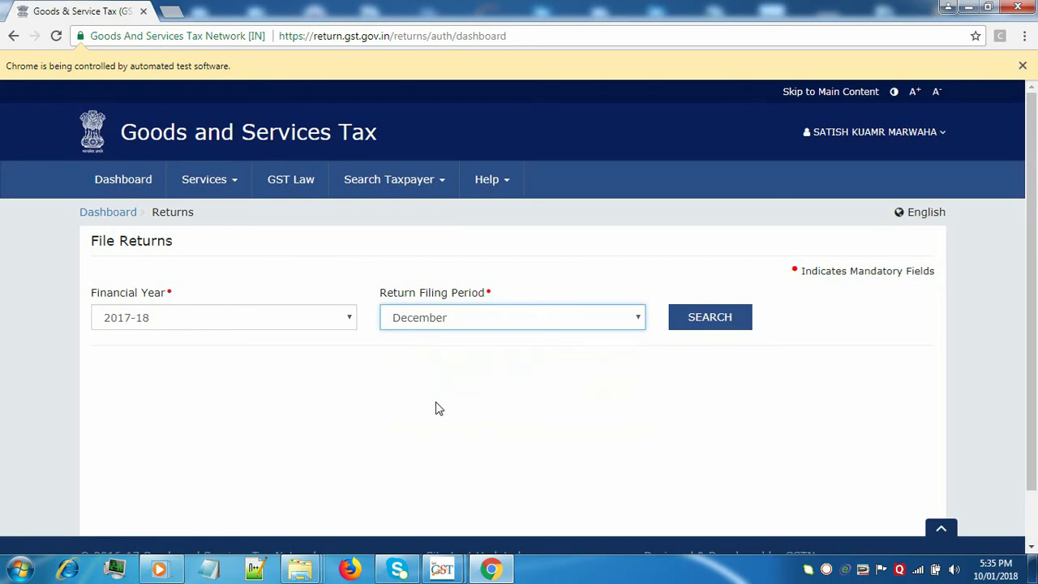
left_click(702, 317)
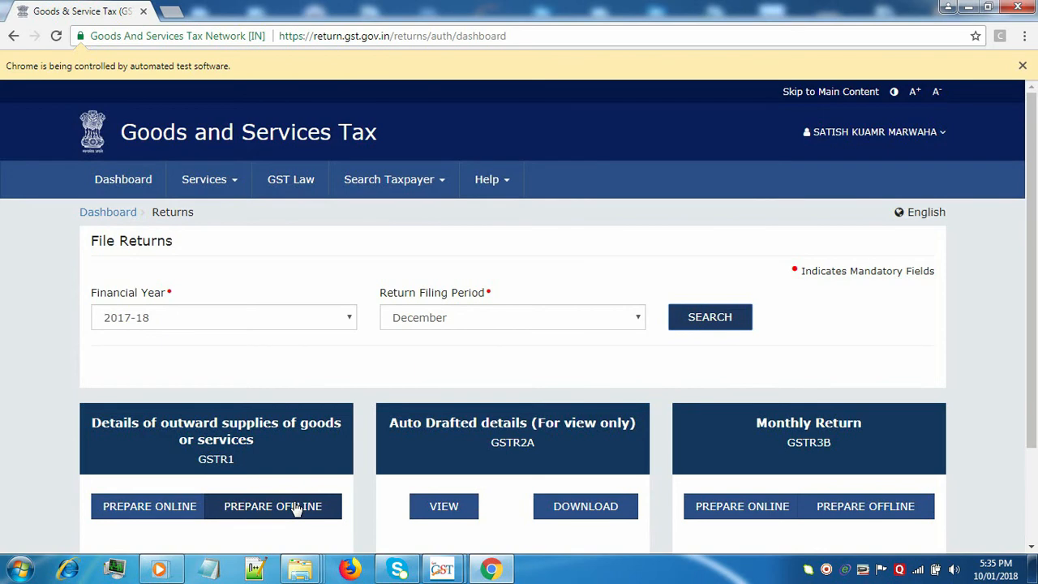
Prepare GSTR1 offline and generate the downloadable data file from the Download tab.
left_click(297, 506)
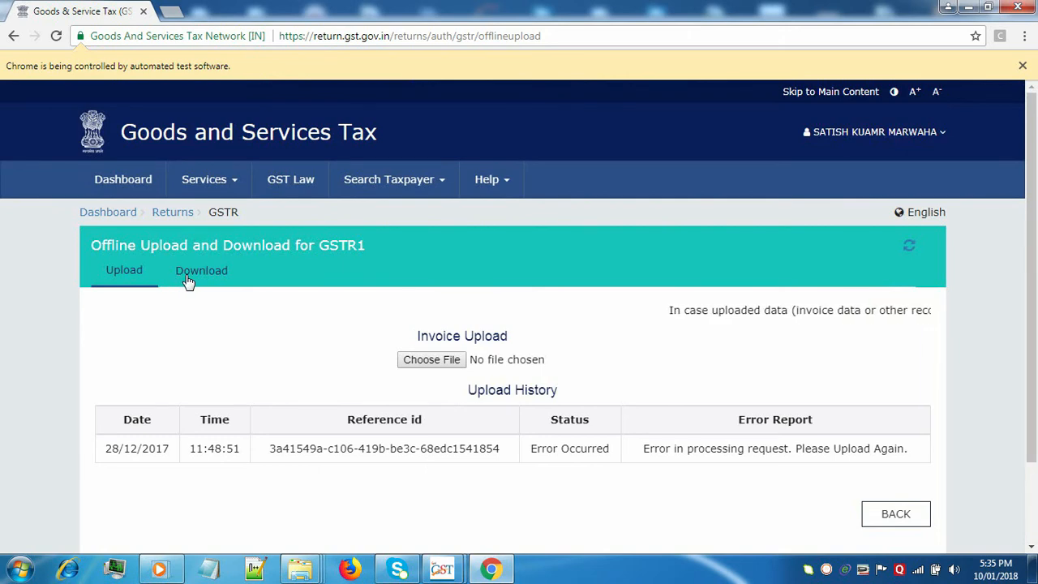
left_click(186, 275)
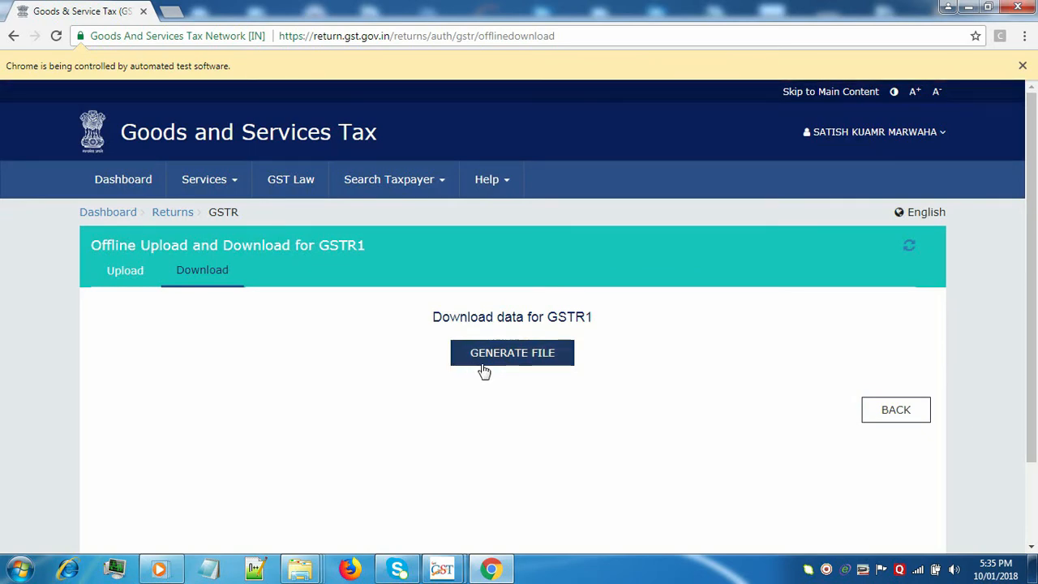
left_click(495, 359)
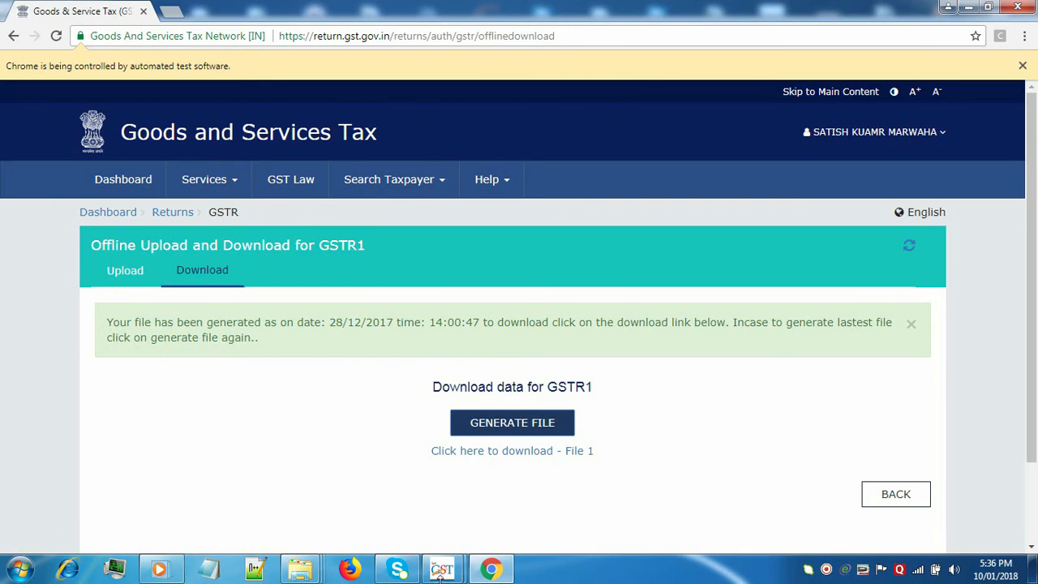
mouse_move(441, 572)
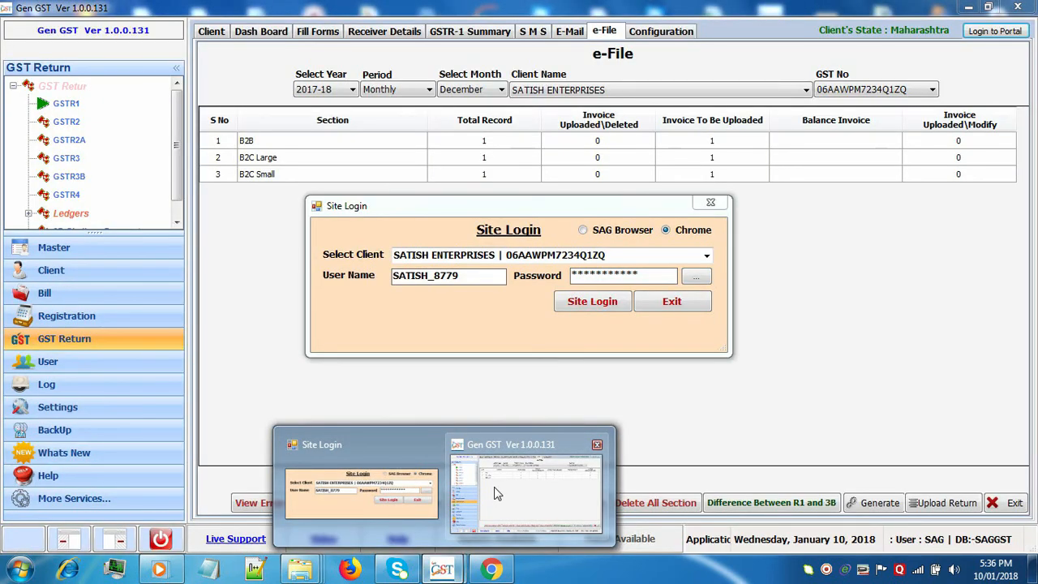
Back in Gen GST, close Site Login and exit Delete All Section without deleting anything.
left_click(497, 493)
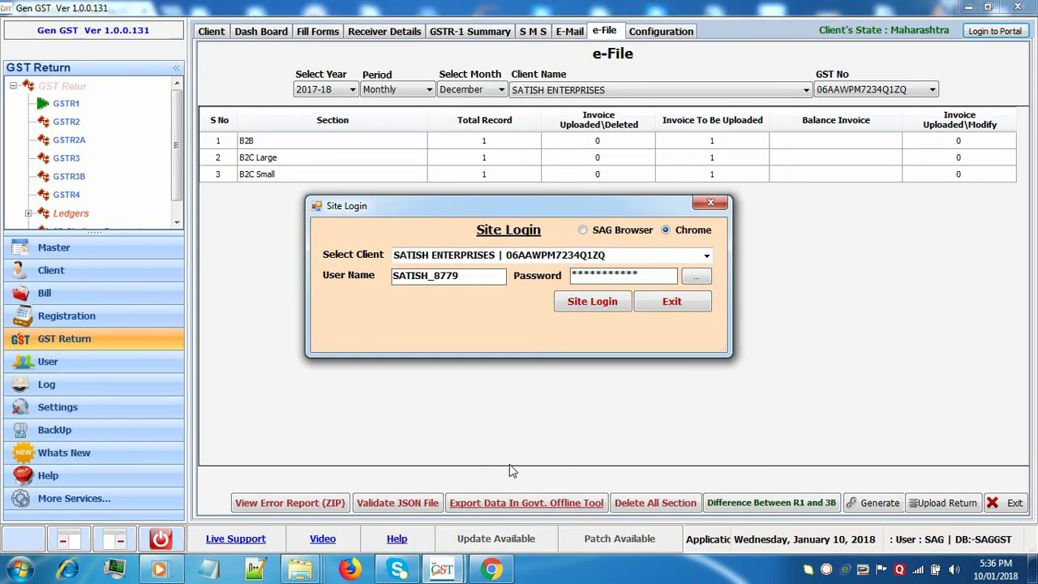
left_click(711, 206)
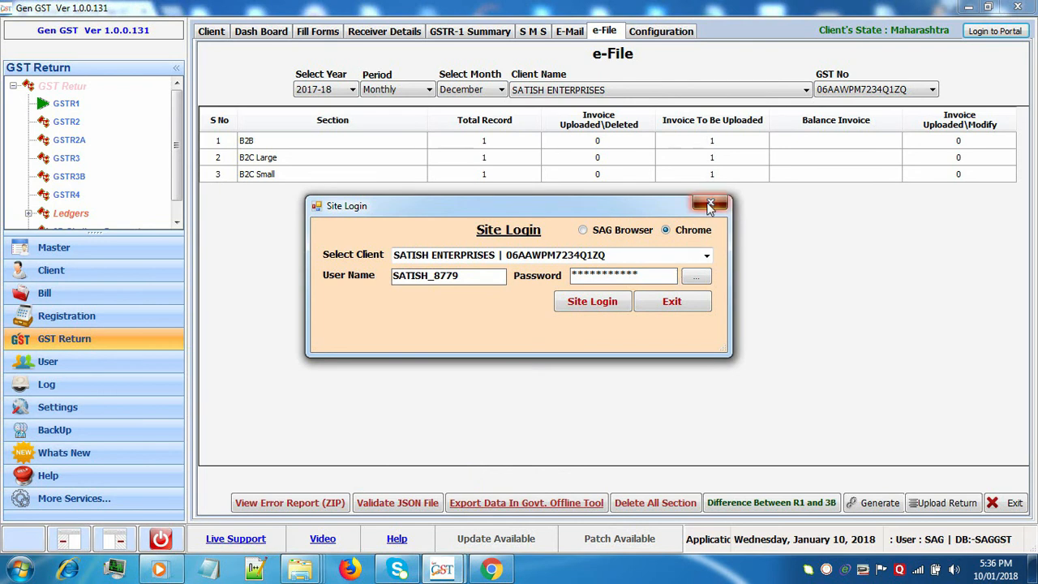
left_click(656, 503)
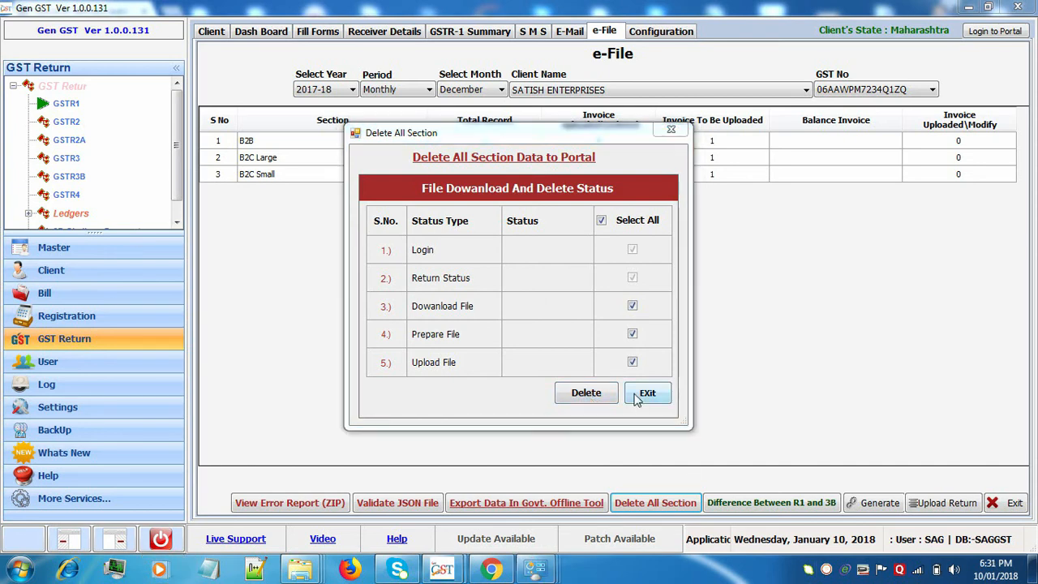
left_click(648, 394)
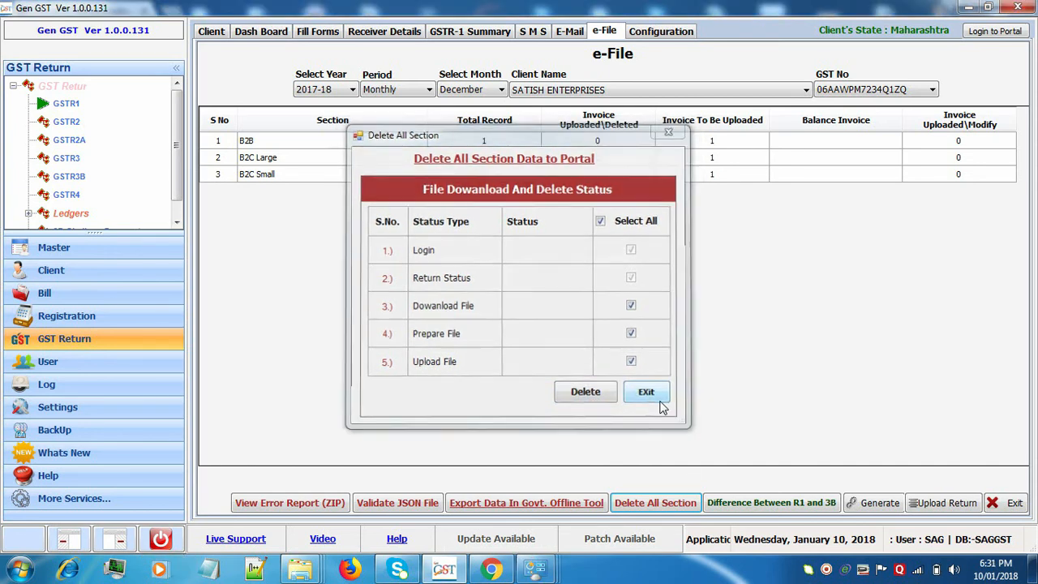
Review the Form Upload GSTR-1 figures for December, then switch to the Client tab.
left_click(921, 511)
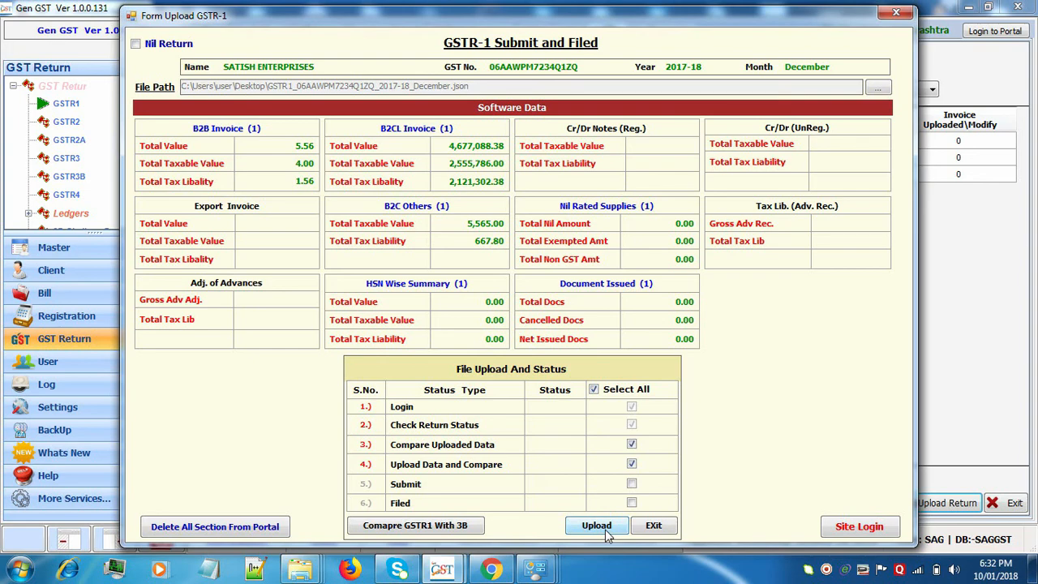
left_click(651, 526)
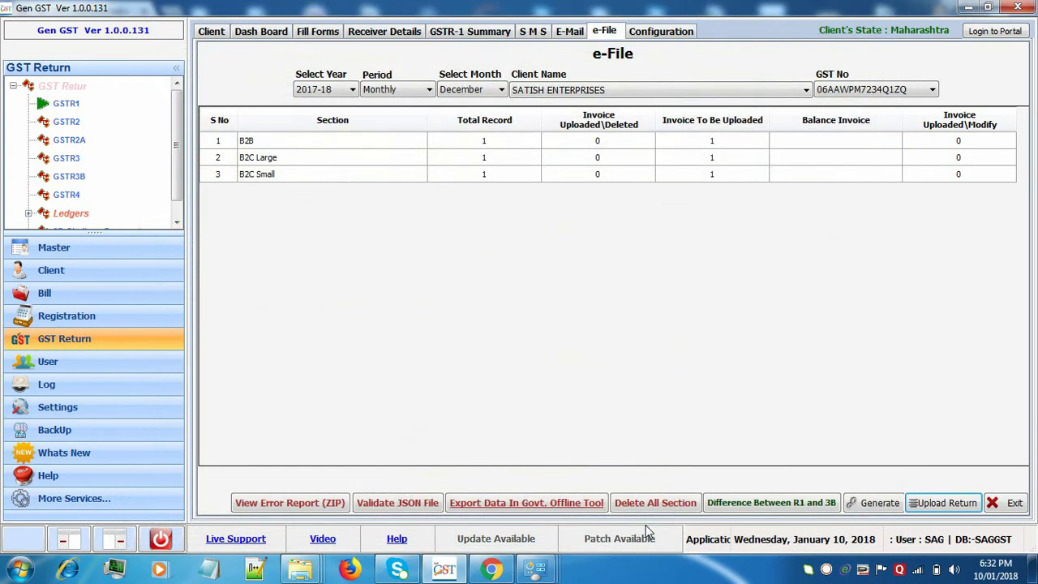
left_click(207, 37)
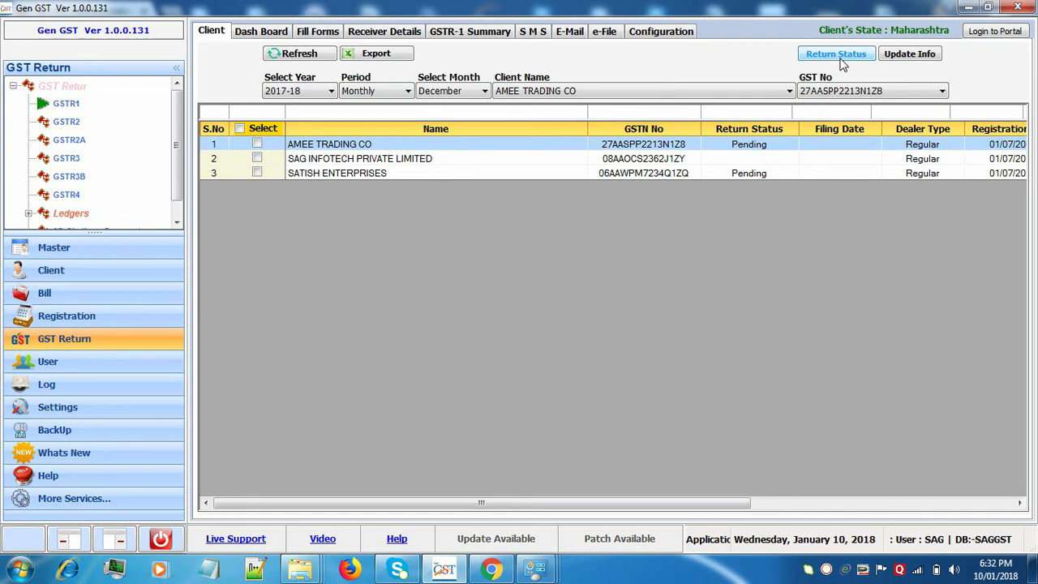
Select SATISH ENTERPRISES with December as the month and show its Return Status.
left_click(661, 174)
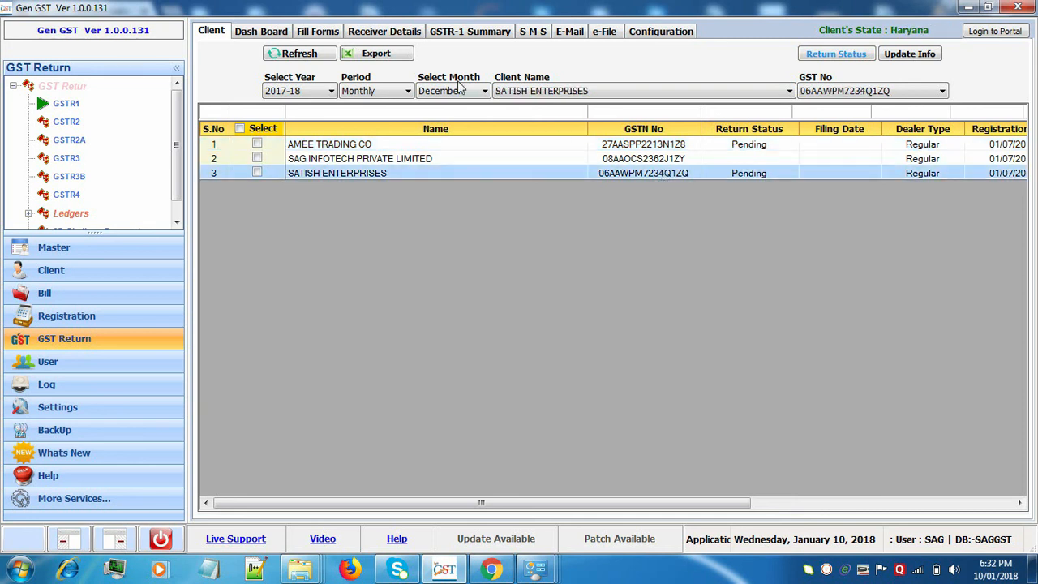
left_click(461, 93)
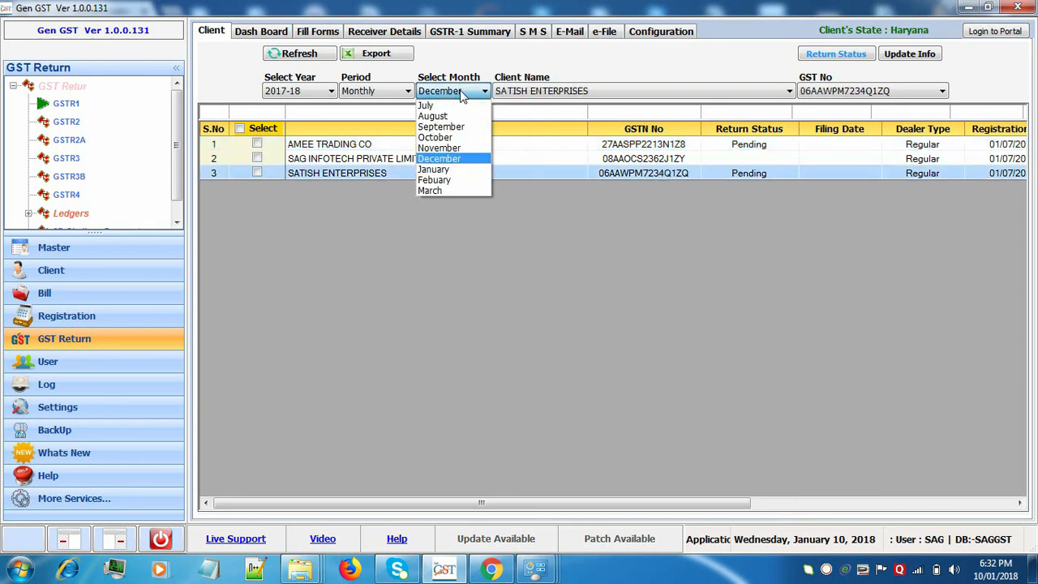
left_click(459, 159)
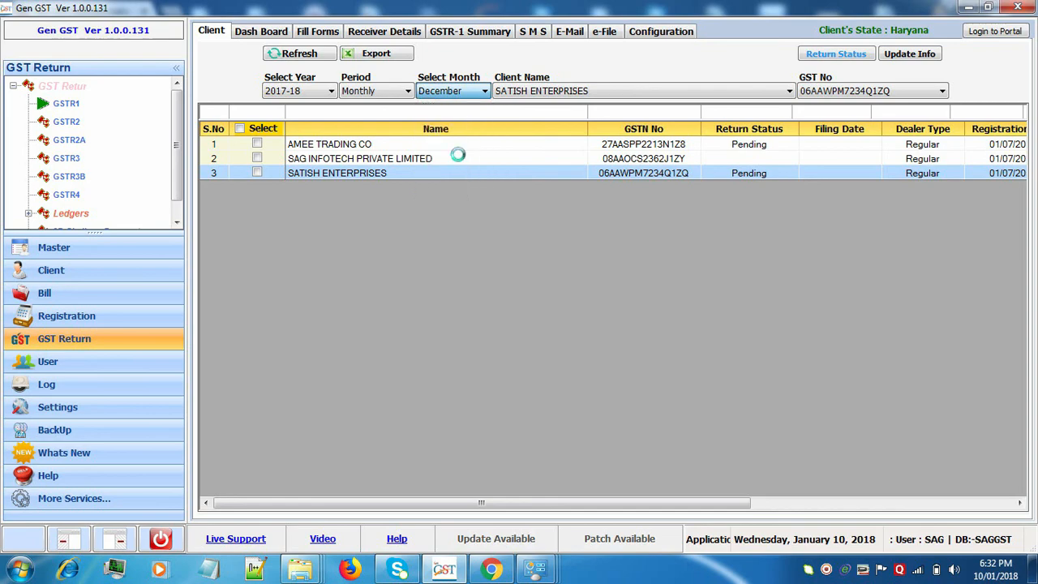
left_click(835, 54)
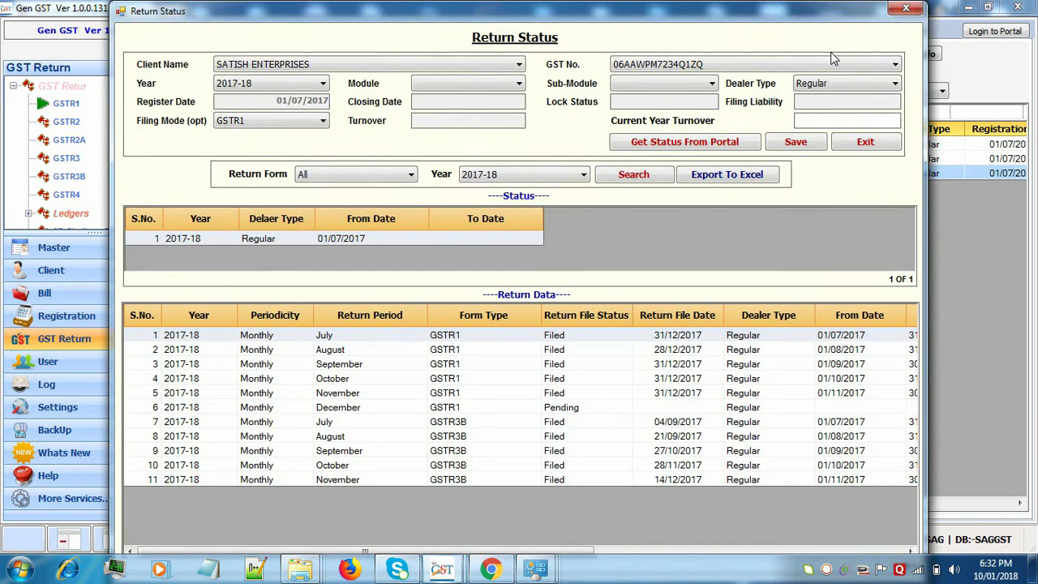
Get the return status from the portal using the security code, then exit the Return Status window.
left_click(752, 145)
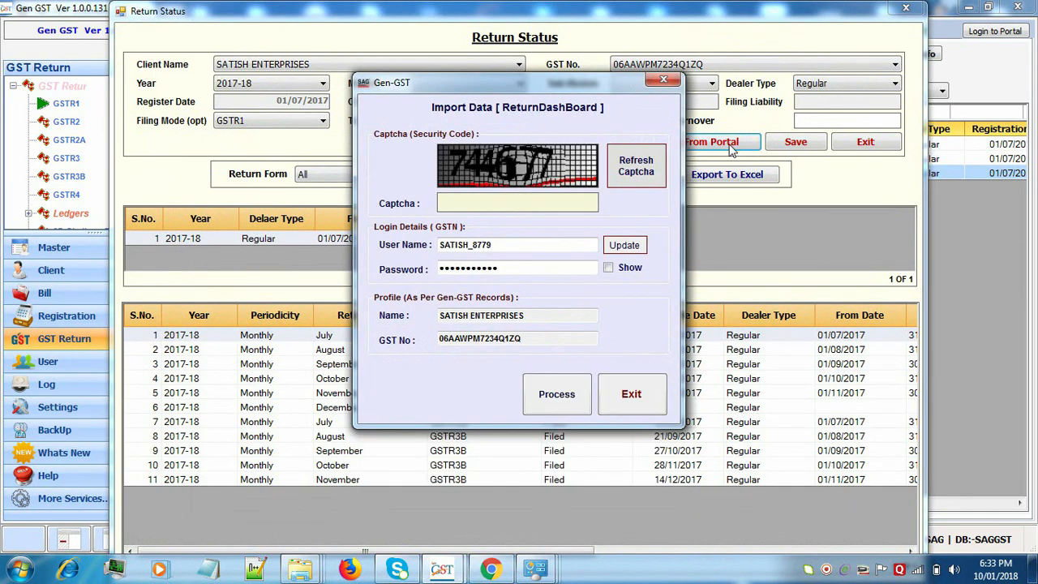
type("744677")
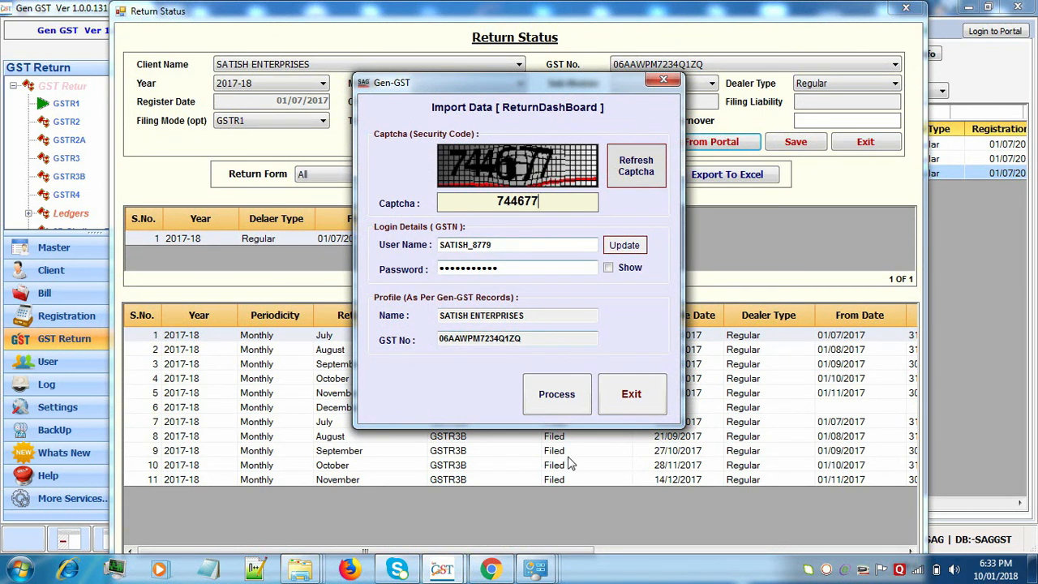
left_click(567, 406)
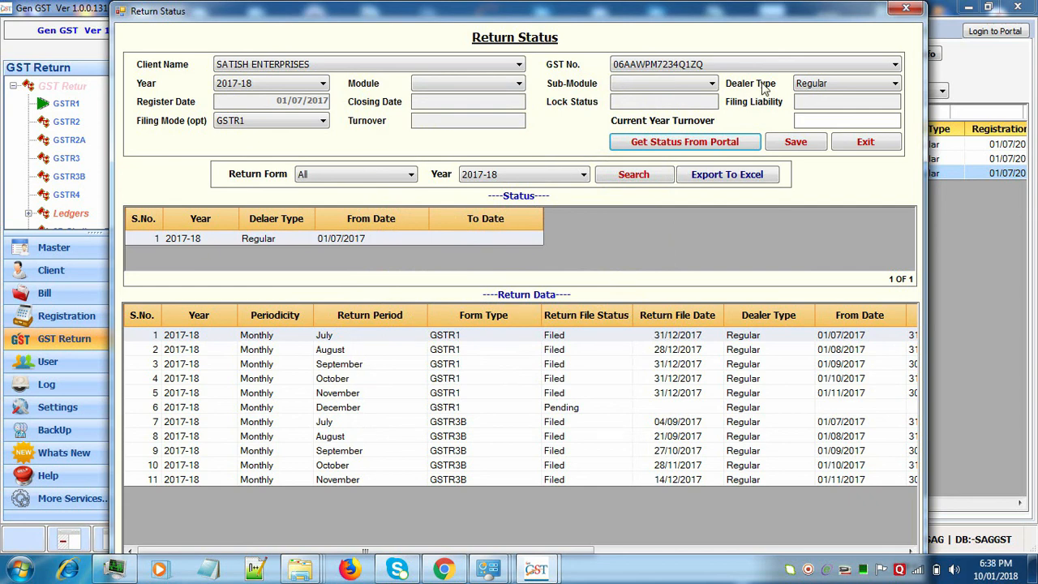
left_click(877, 149)
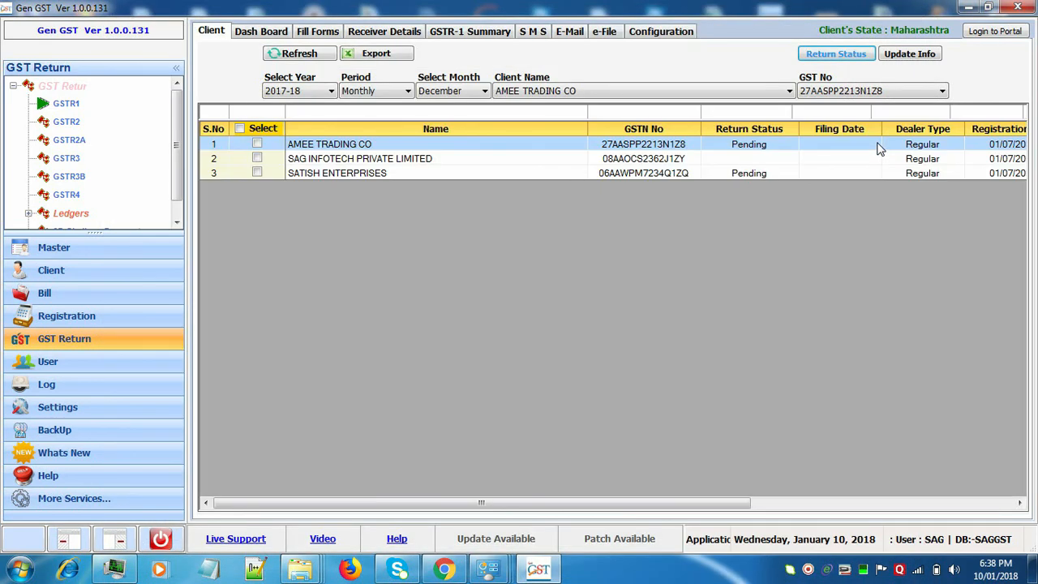